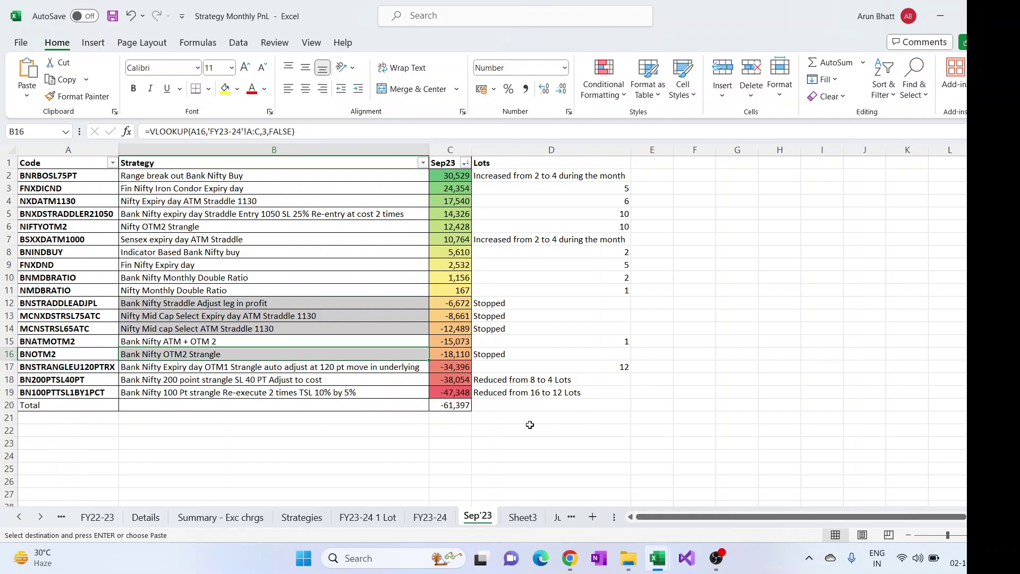
Review the September total and the results and lot changes of the three biggest losing strategies in rows 17 to 19.
{"action": "left_click", "coordinate": [463, 405]}
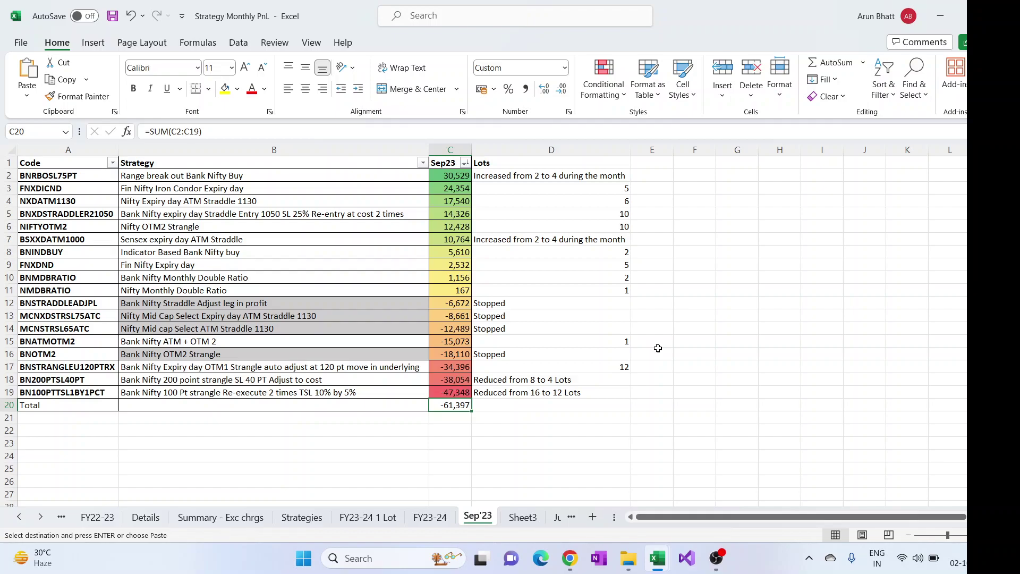
{"action": "left_click", "coordinate": [141, 390]}
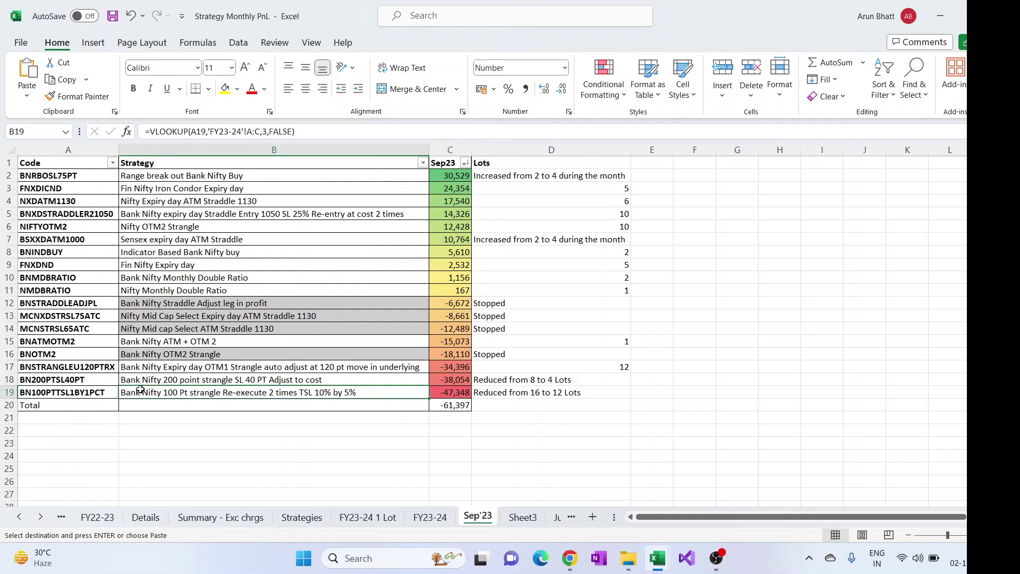
{"action": "left_click", "coordinate": [447, 388]}
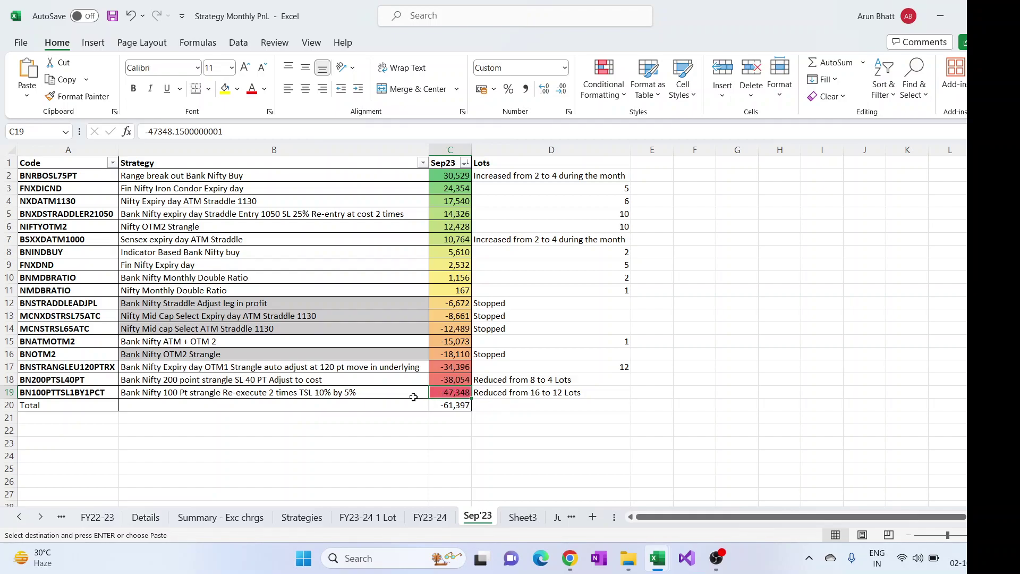
{"action": "left_click", "coordinate": [527, 393]}
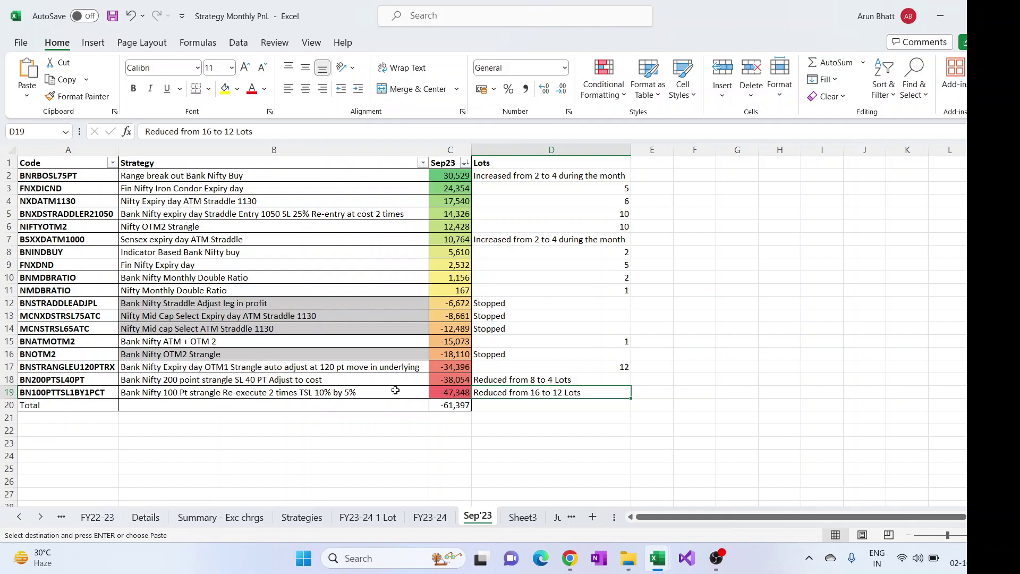
{"action": "left_click", "coordinate": [386, 380]}
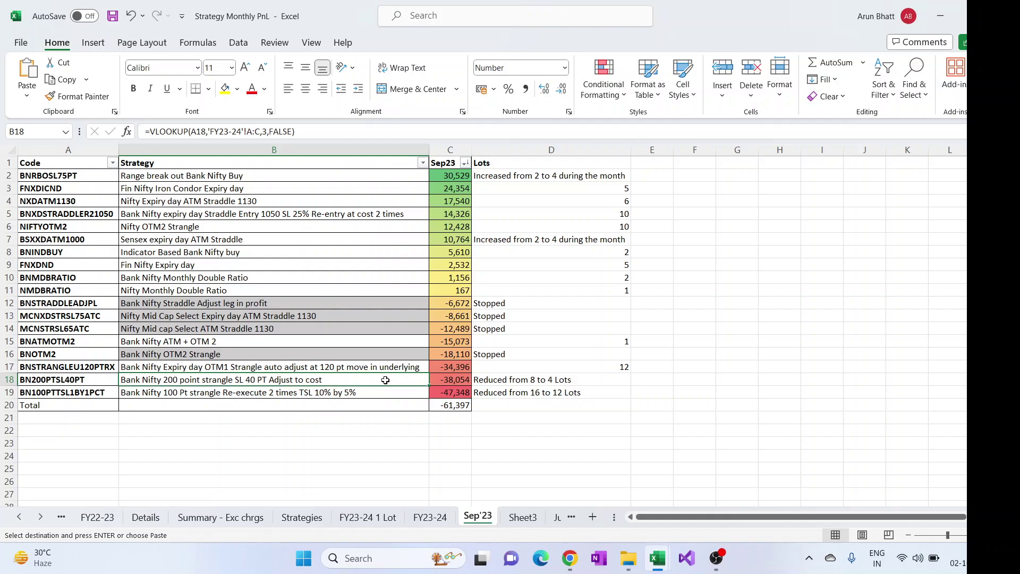
{"action": "left_click", "coordinate": [437, 379]}
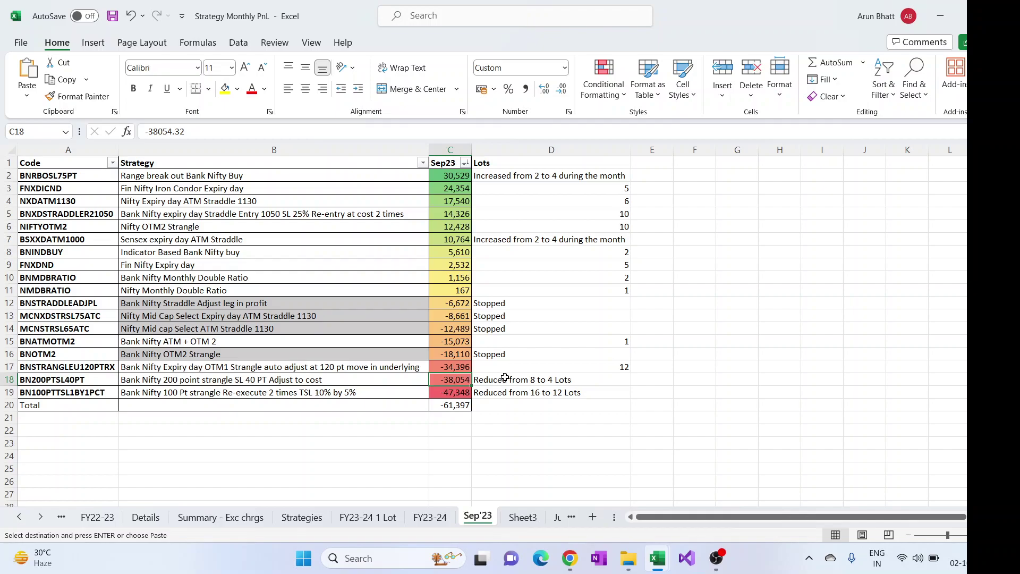
{"action": "left_click", "coordinate": [406, 367]}
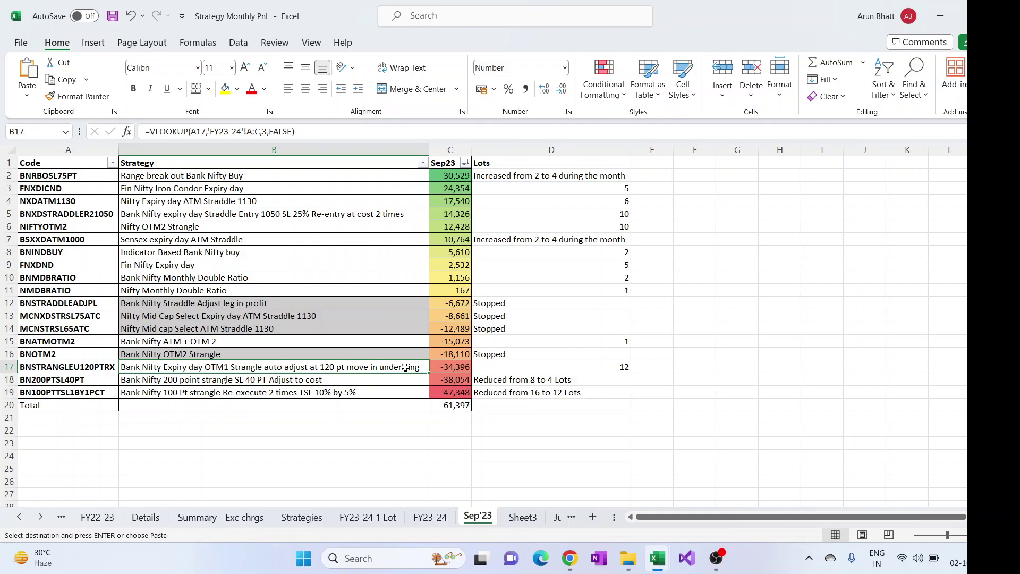
{"action": "left_click", "coordinate": [379, 392]}
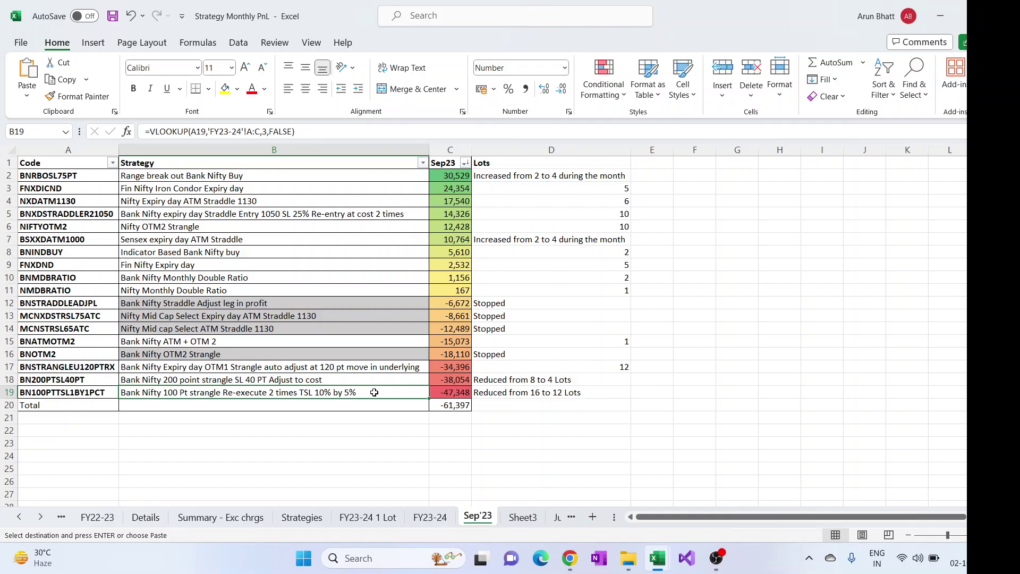
Examine the September losses of the Bank Nifty OTM2, ATM + OTM 2 and Nifty Mid Cap Select strategies in rows 13 to 16.
{"action": "left_click", "coordinate": [371, 352]}
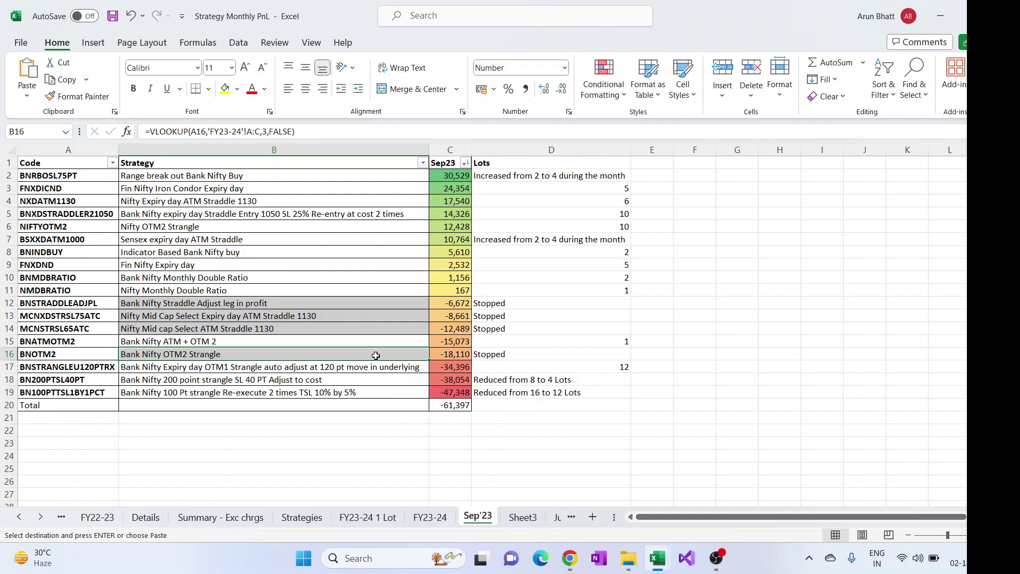
{"action": "left_click", "coordinate": [464, 354]}
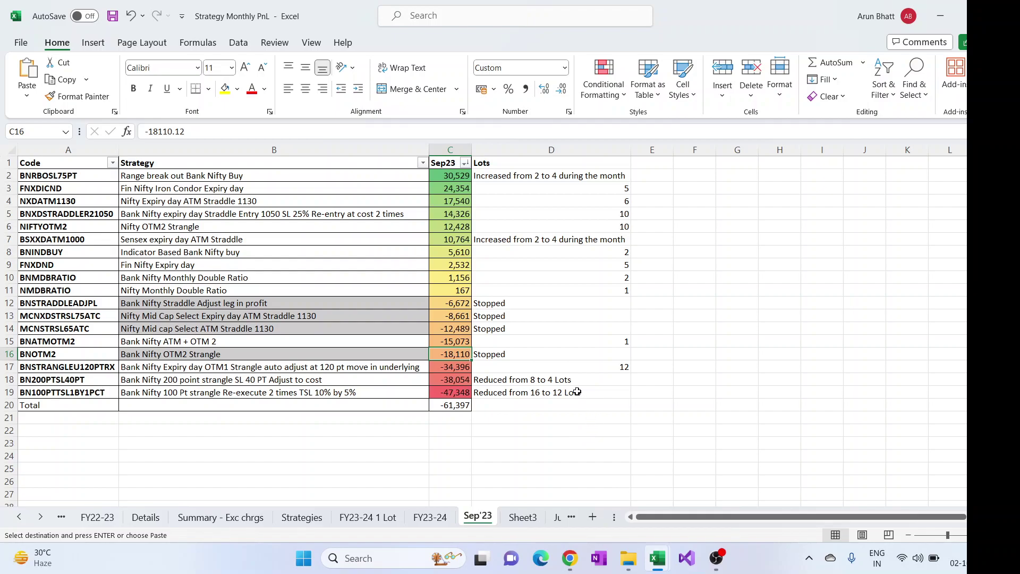
{"action": "left_click", "coordinate": [237, 343]}
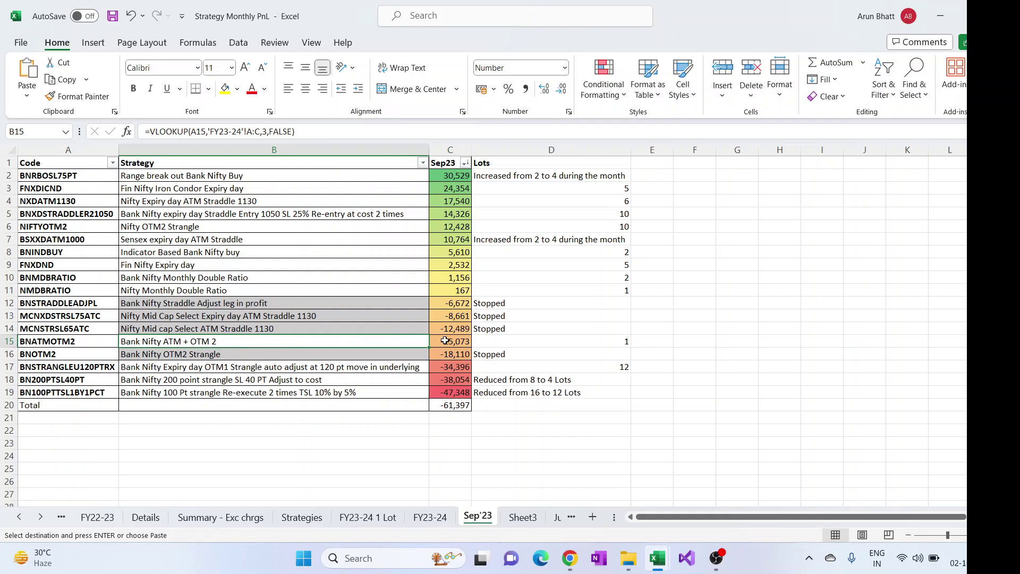
{"action": "left_click", "coordinate": [445, 341]}
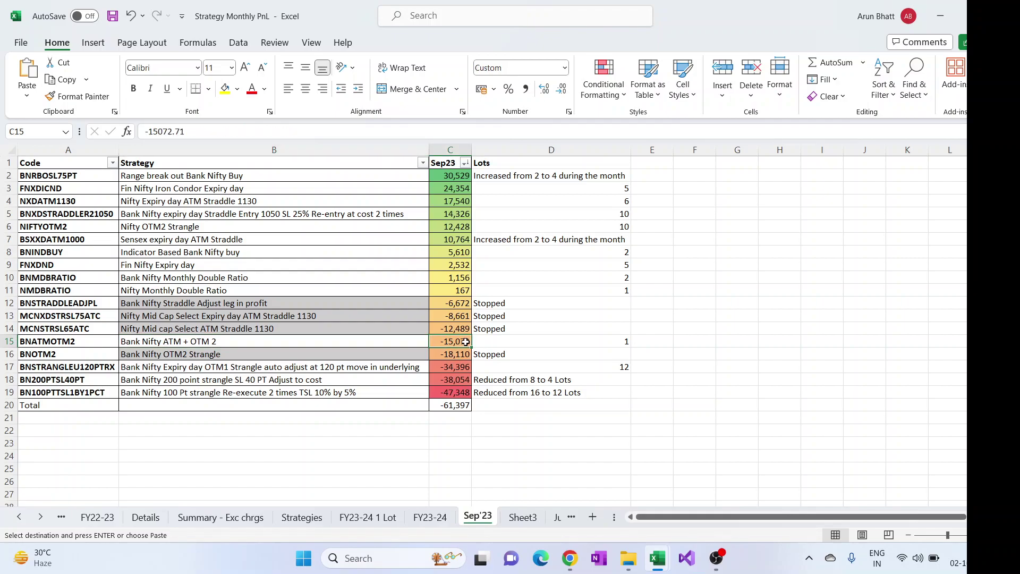
{"action": "left_click", "coordinate": [315, 328]}
{"action": "left_click_drag", "start_coordinate": [315, 328], "coordinate": [313, 310]}
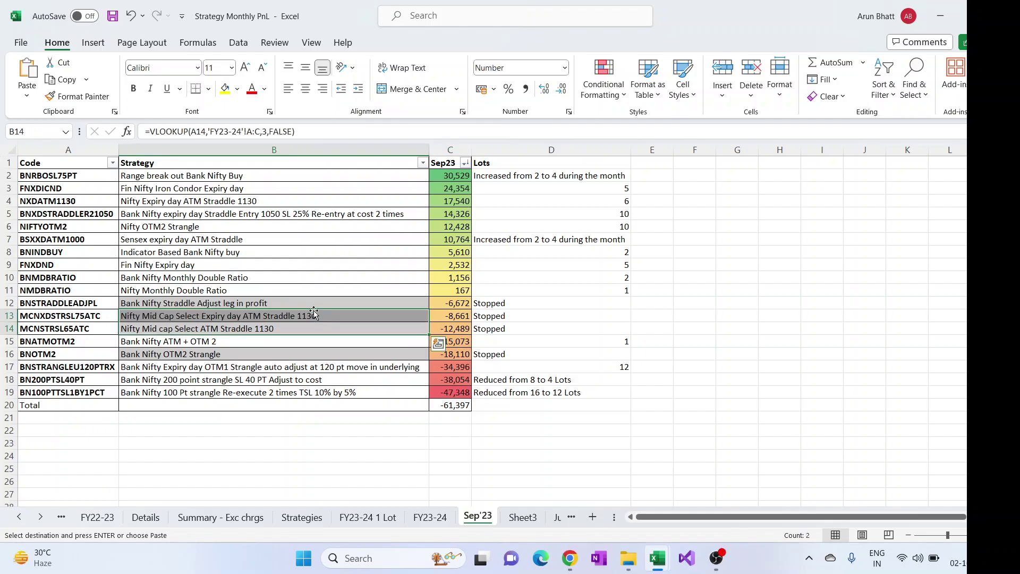
{"action": "left_click_drag", "start_coordinate": [314, 311], "coordinate": [314, 328]}
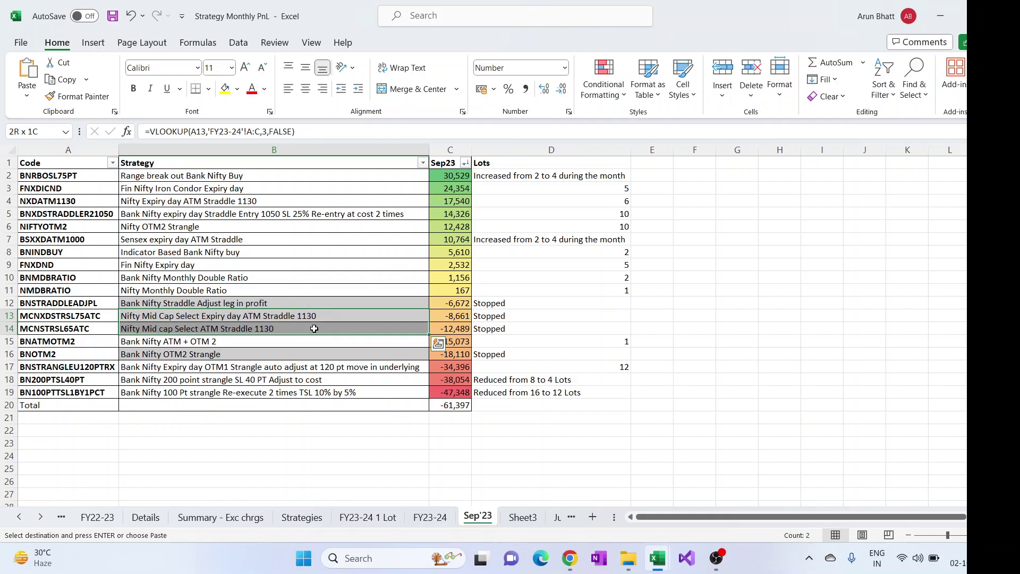
{"action": "left_click_drag", "start_coordinate": [446, 318], "coordinate": [451, 328]}
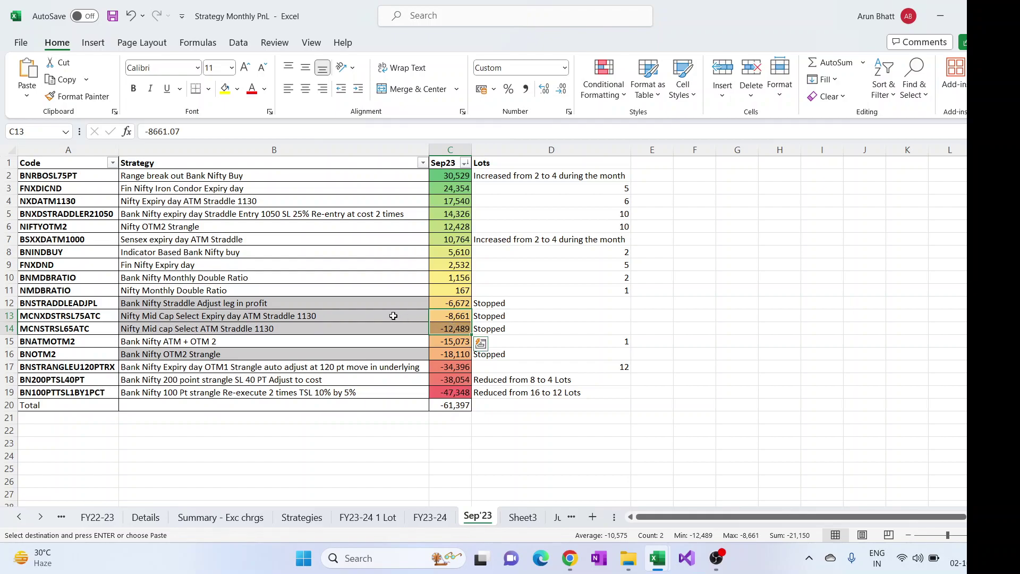
{"action": "left_click_drag", "start_coordinate": [394, 316], "coordinate": [410, 351]}
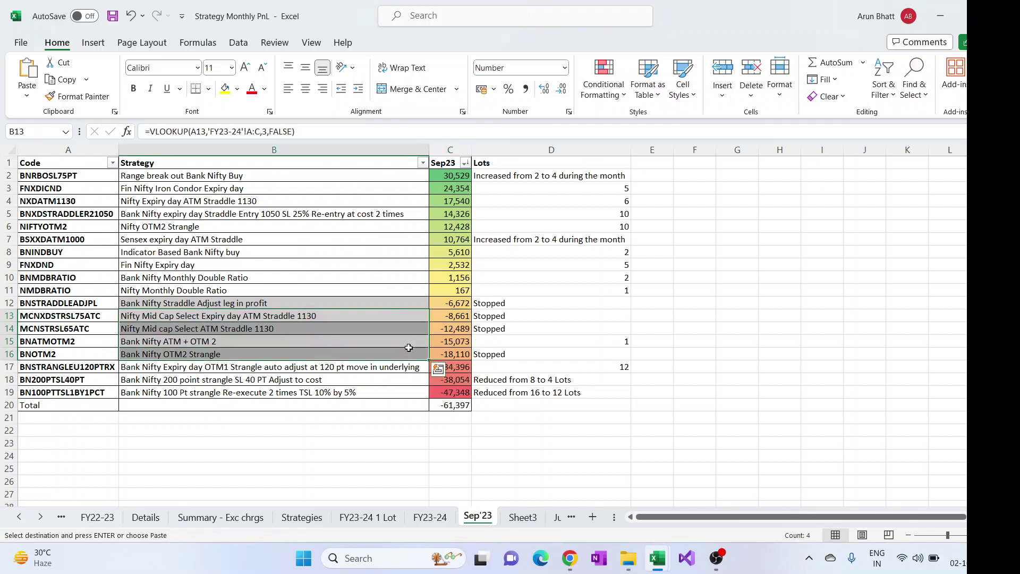
Examine the stopped Bank Nifty Straddle Adjust leg in profit strategy and compare it with the stopped Bank Nifty OTM2 Strangle.
{"action": "left_click", "coordinate": [324, 300]}
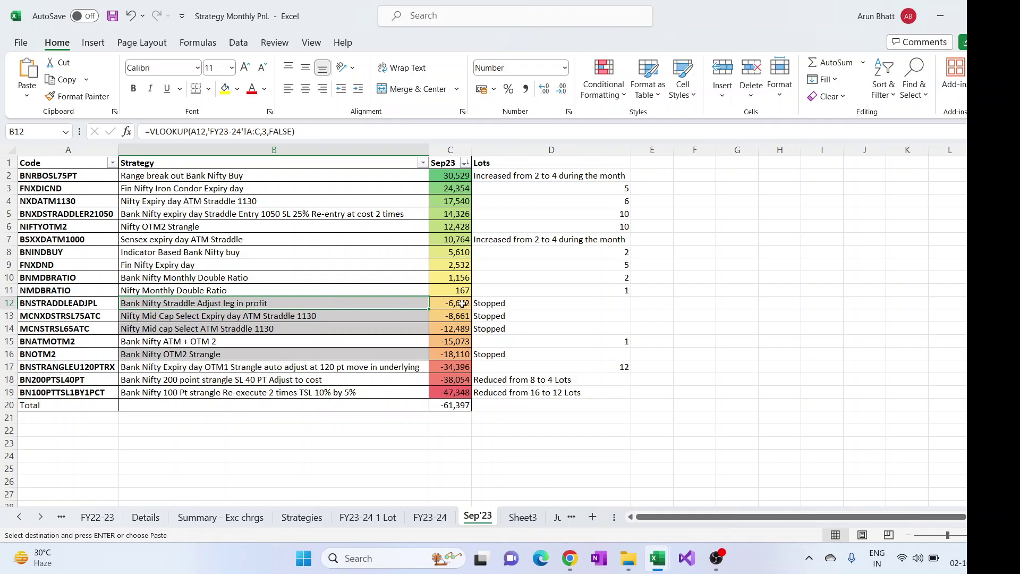
{"action": "left_click", "coordinate": [463, 303]}
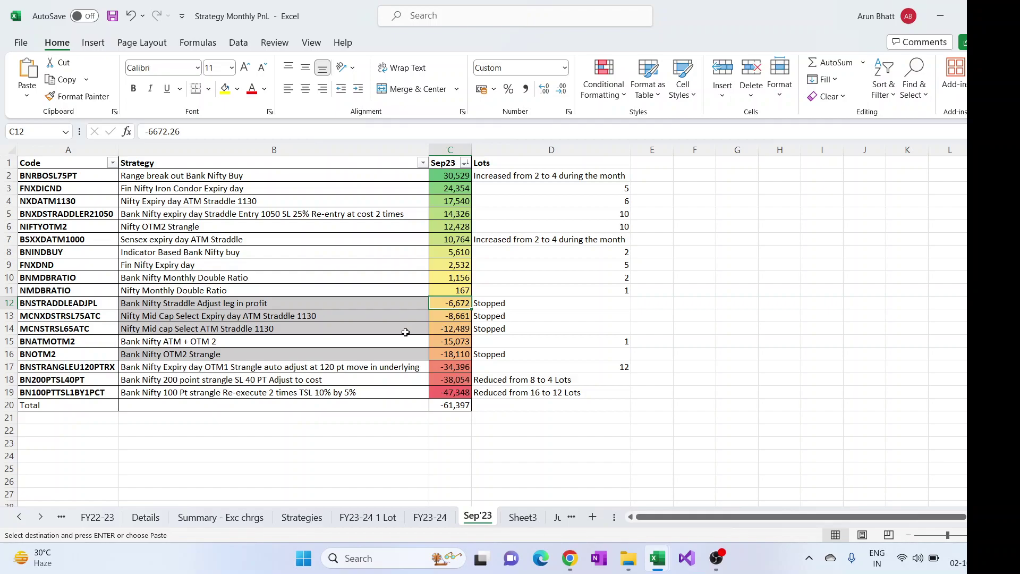
{"action": "left_click", "coordinate": [268, 303]}
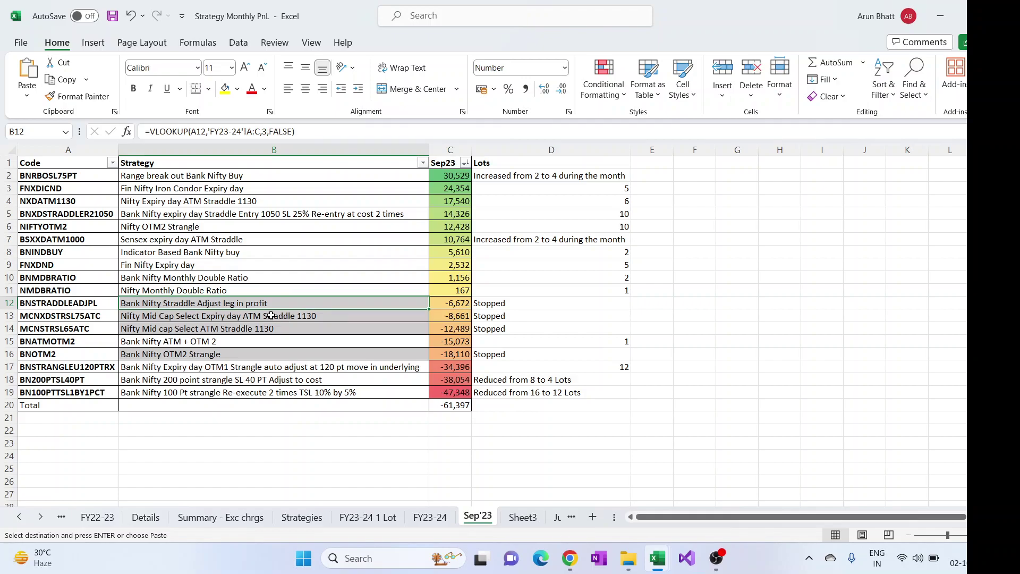
{"action": "left_click", "coordinate": [272, 353]}
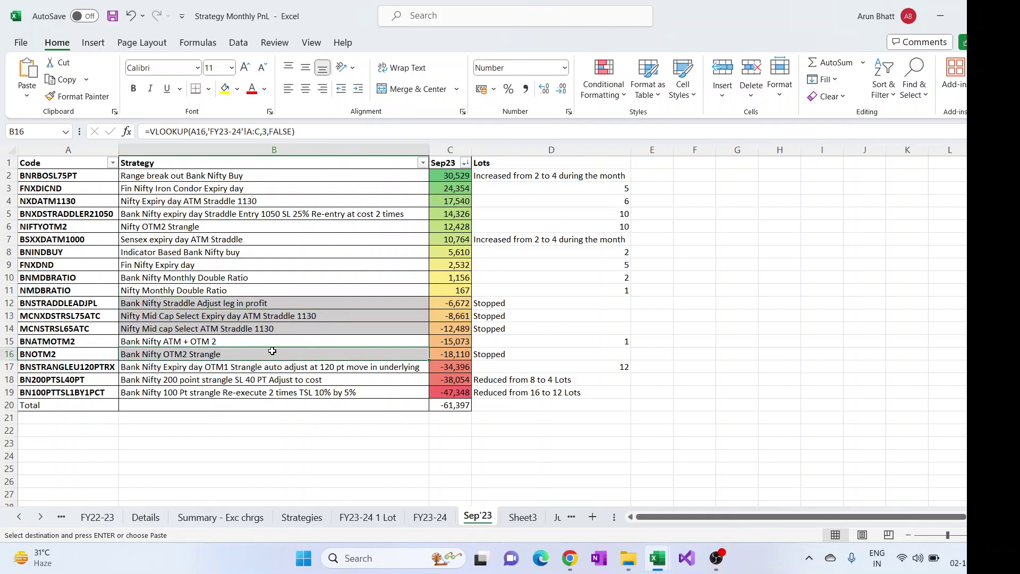
{"action": "left_click", "coordinate": [246, 303]}
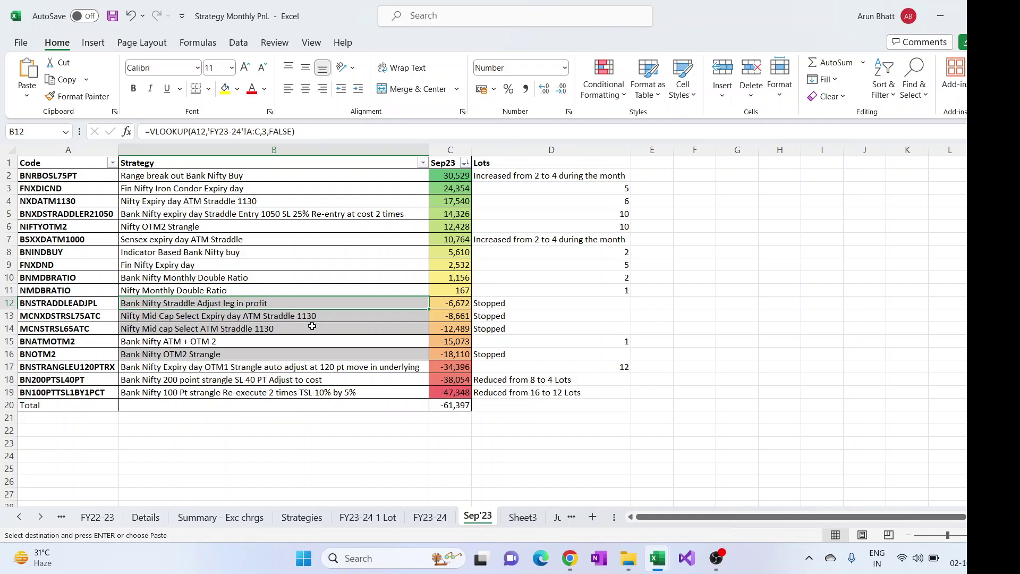
Review the September profits of the four best strategies, from Range break out Bank Nifty Buy to the Bank Nifty expiry day Straddle.
{"action": "left_click", "coordinate": [240, 176]}
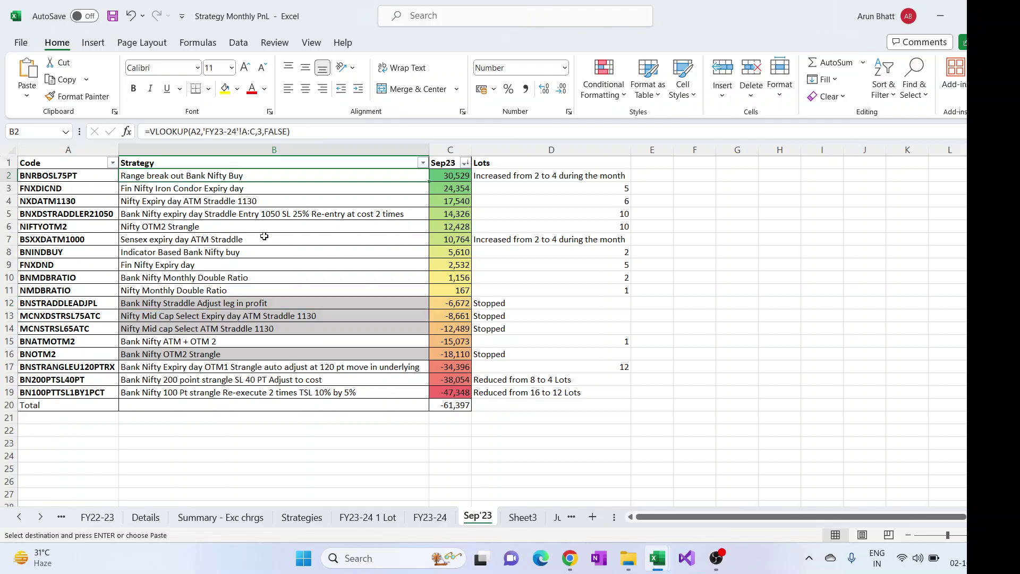
{"action": "left_click", "coordinate": [447, 177]}
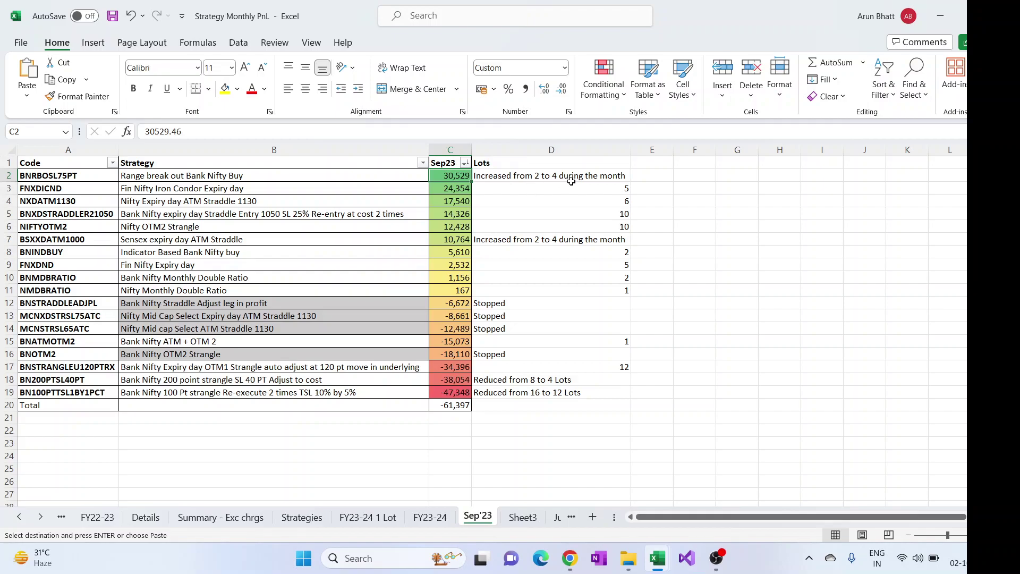
{"action": "left_click", "coordinate": [390, 186]}
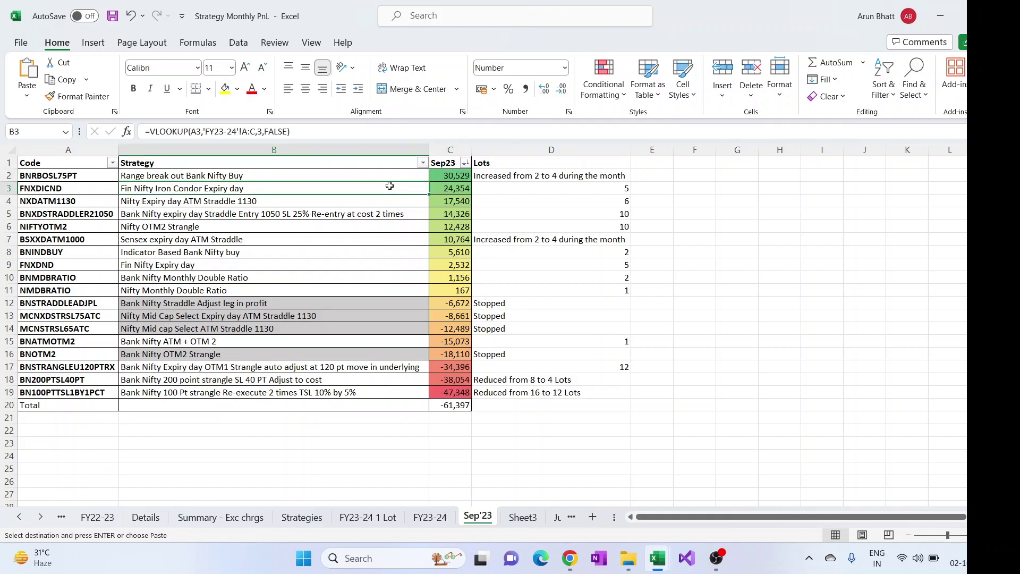
{"action": "left_click", "coordinate": [462, 187]}
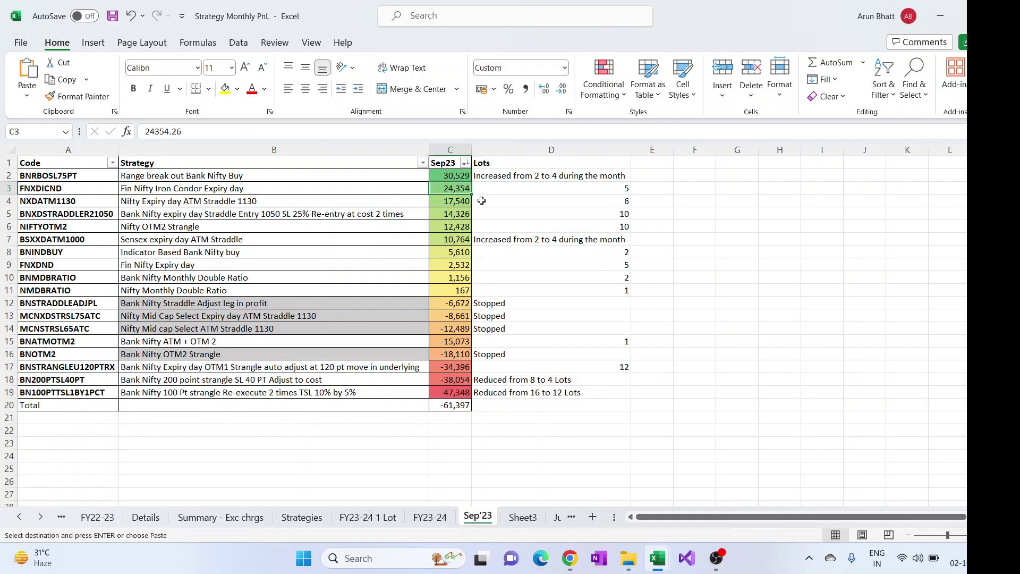
{"action": "left_click", "coordinate": [338, 202]}
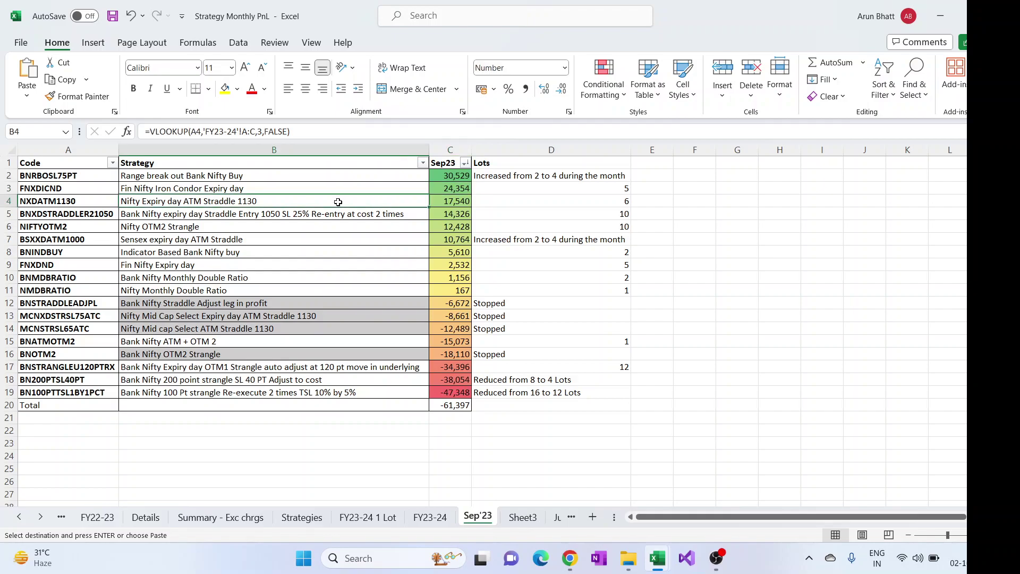
{"action": "left_click", "coordinate": [457, 202]}
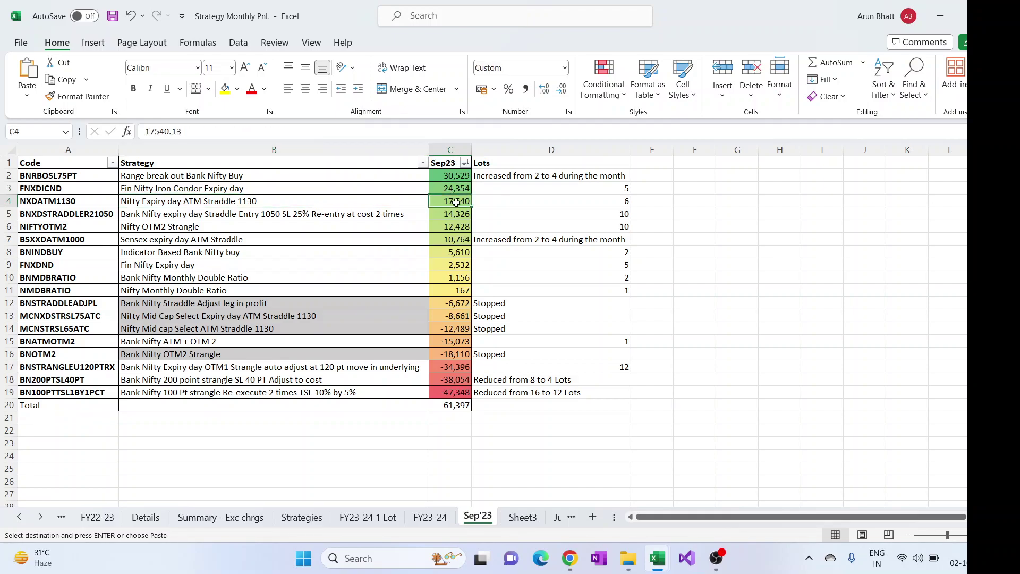
{"action": "left_click", "coordinate": [380, 213]}
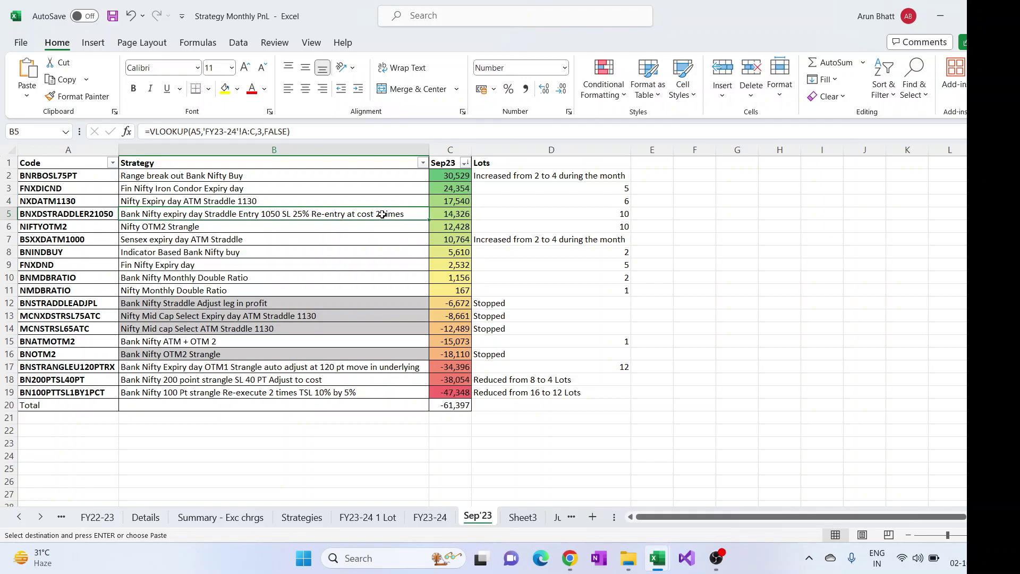
Review the September results of the Nifty OTM2 Strangle, Sensex straddle, Indicator Based Bank Nifty buy and Fin Nifty Expiry day strategies.
{"action": "left_click", "coordinate": [327, 223]}
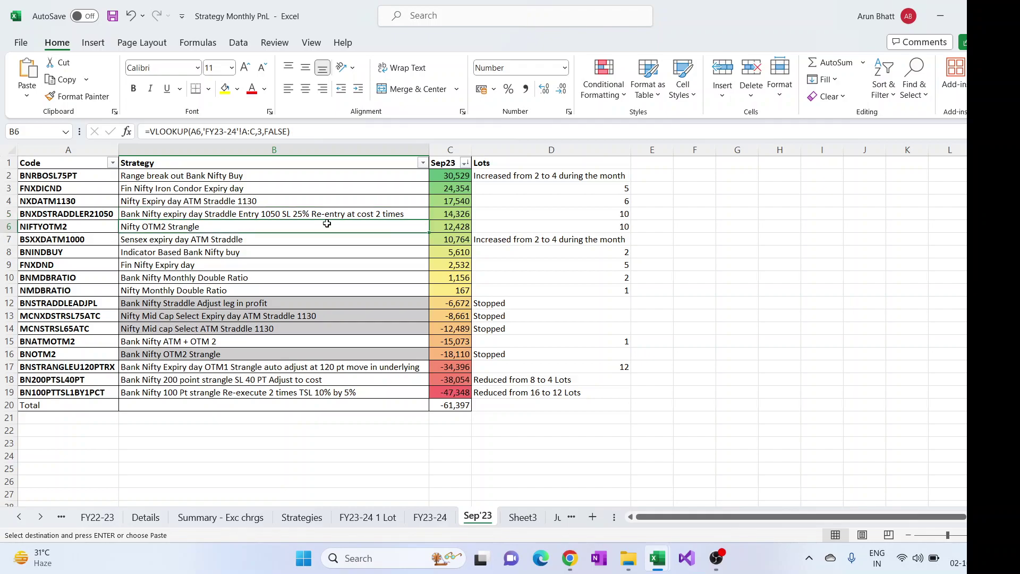
{"action": "left_click", "coordinate": [446, 229]}
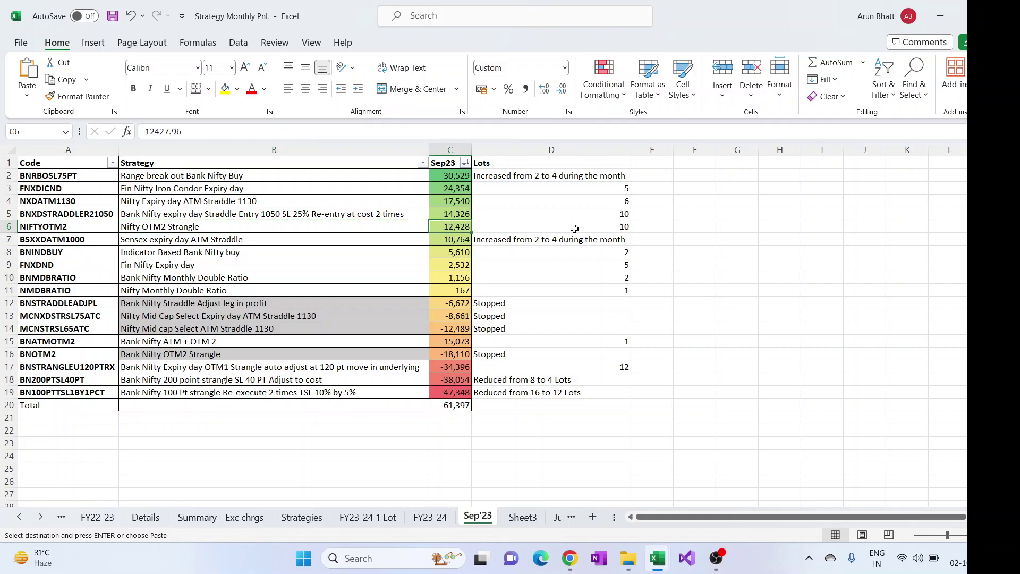
{"action": "left_click", "coordinate": [372, 238]}
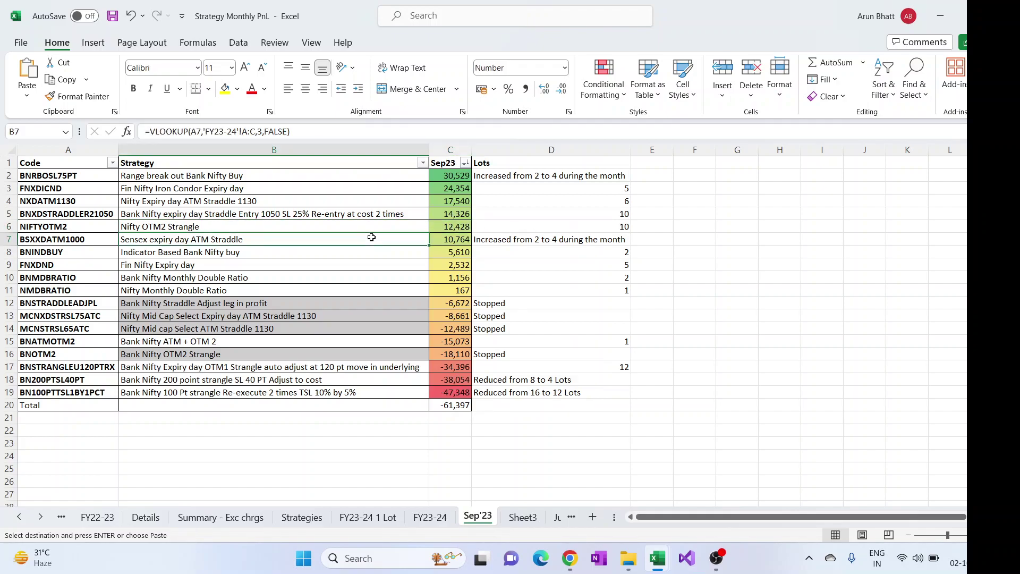
{"action": "left_click", "coordinate": [450, 238]}
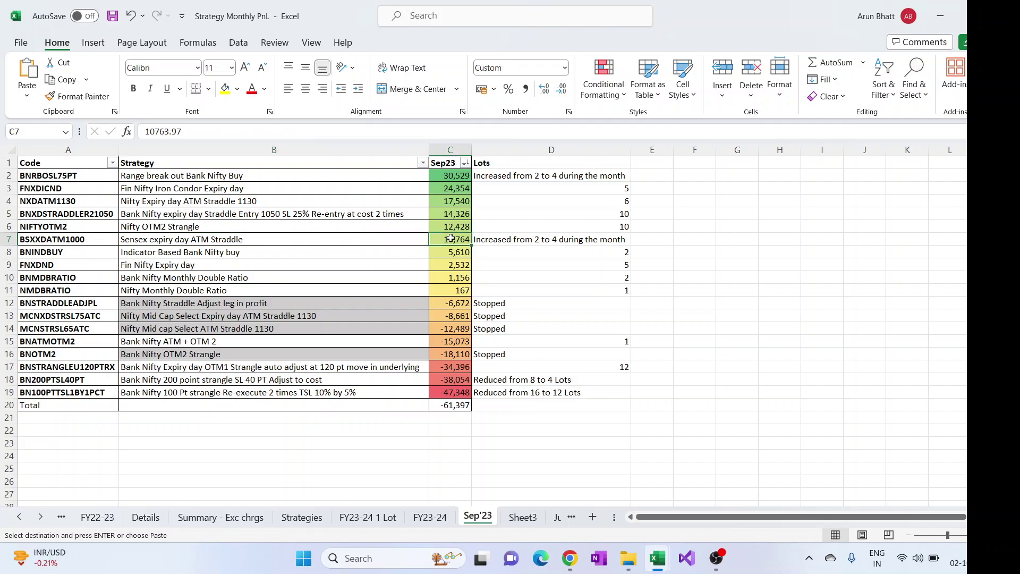
{"action": "left_click", "coordinate": [297, 235]}
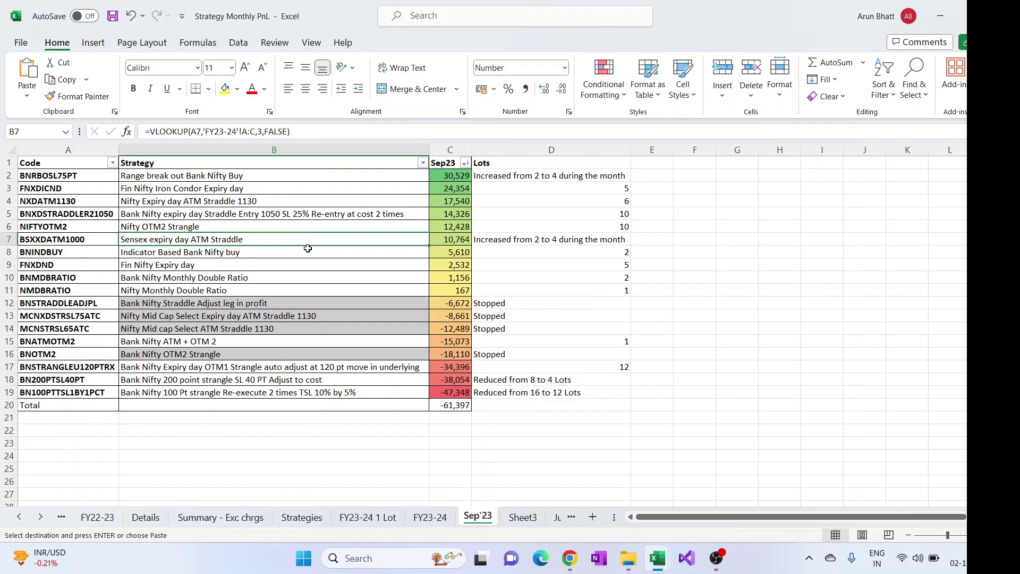
{"action": "left_click", "coordinate": [289, 251]}
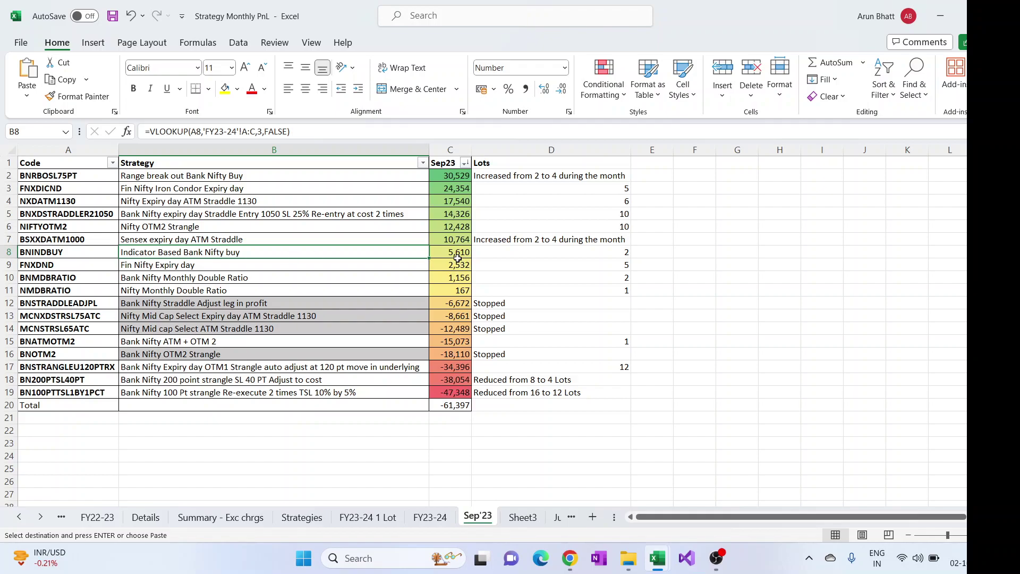
{"action": "left_click", "coordinate": [216, 262]}
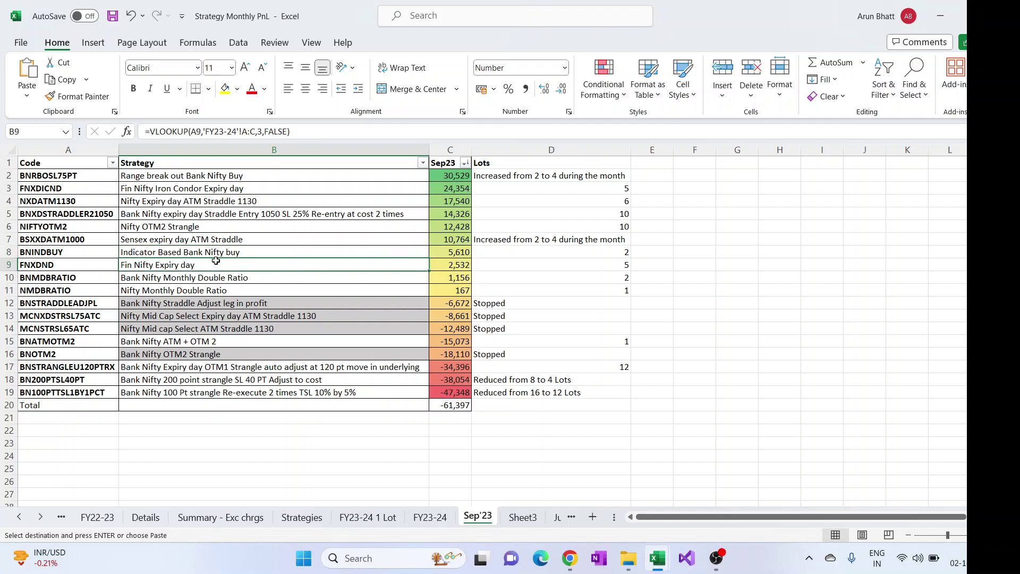
Review the September results of the Bank Nifty and Nifty Monthly Double Ratio strategies, together with the total for all strategies.
{"action": "left_click_drag", "start_coordinate": [276, 277], "coordinate": [287, 286]}
{"action": "key", "text": "ctrl+v"}
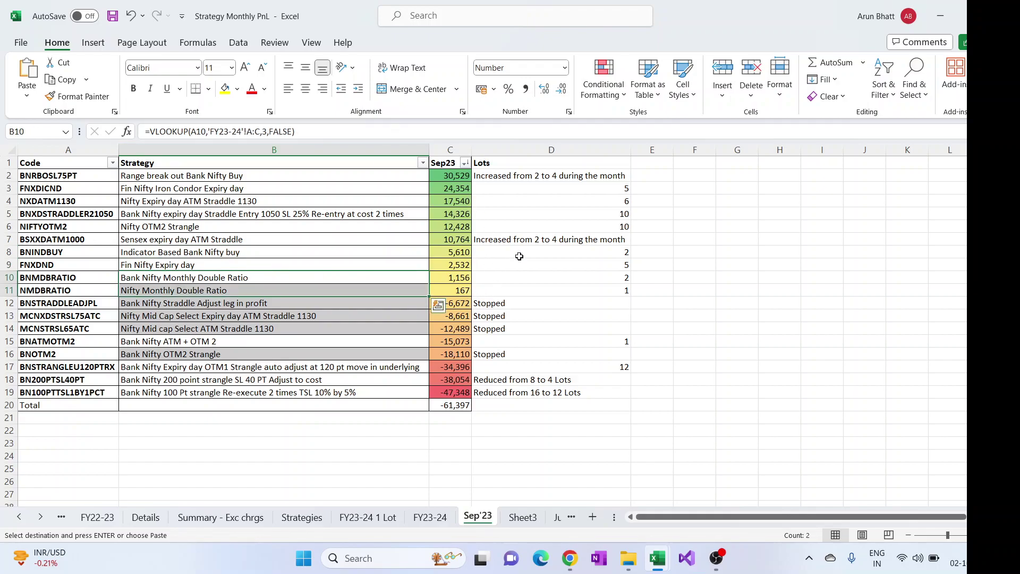
{"action": "left_click", "coordinate": [469, 406]}
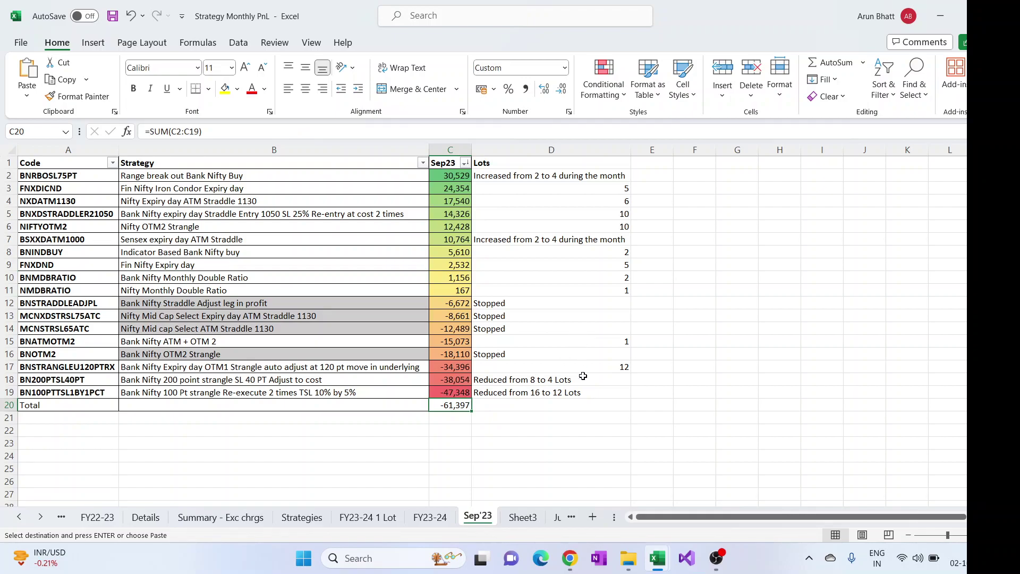
Look through the FY23-24 sheet for the monthly results, totals and status of all strategies from April to September.
{"action": "left_click", "coordinate": [439, 517]}
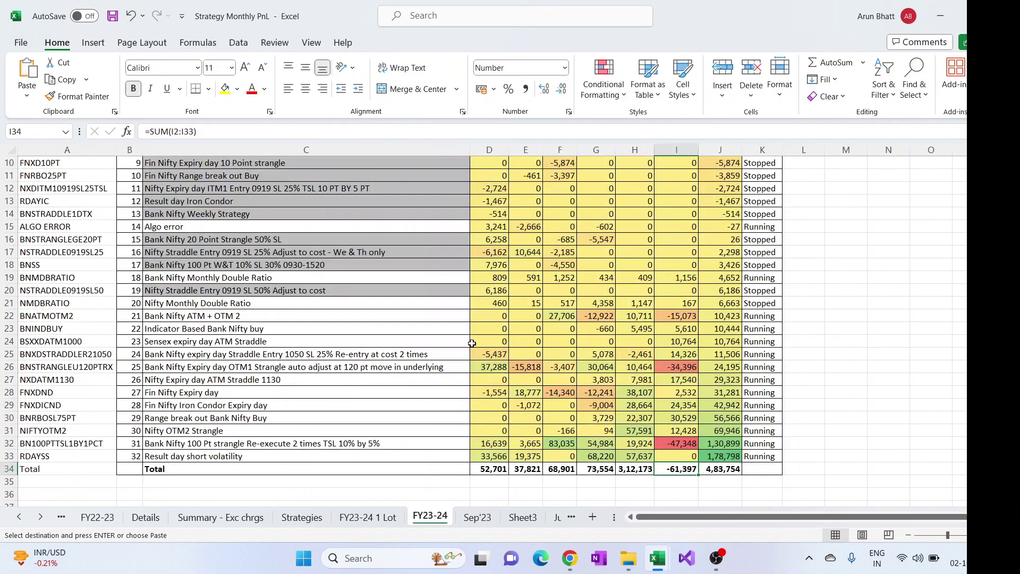
{"action": "scroll", "coordinate": [477, 326], "scroll_direction": "up", "scroll_amount": 3}
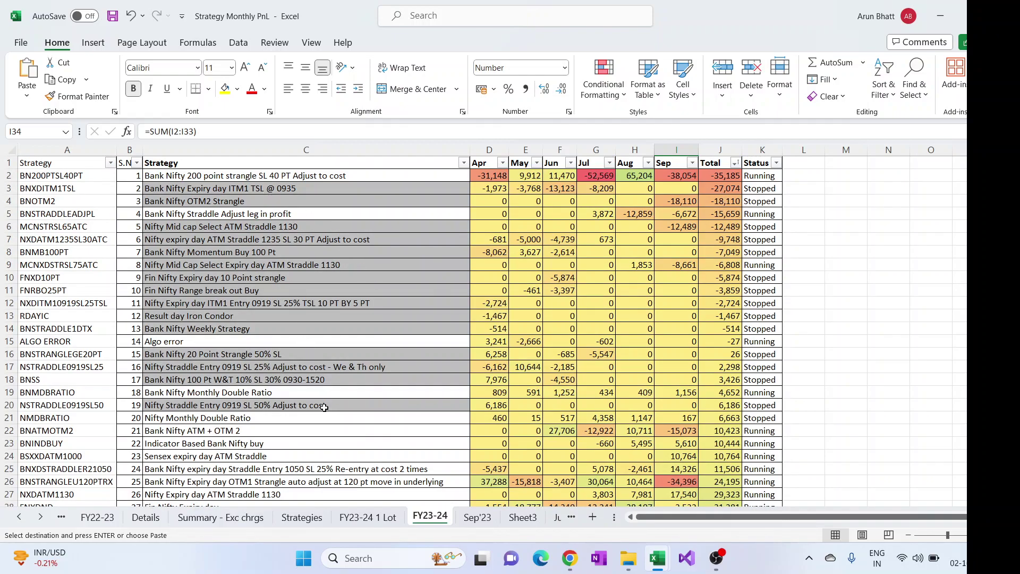
{"action": "scroll", "coordinate": [584, 322], "scroll_direction": "down", "scroll_amount": 1}
{"action": "scroll", "coordinate": [584, 322], "scroll_direction": "down", "scroll_amount": 2}
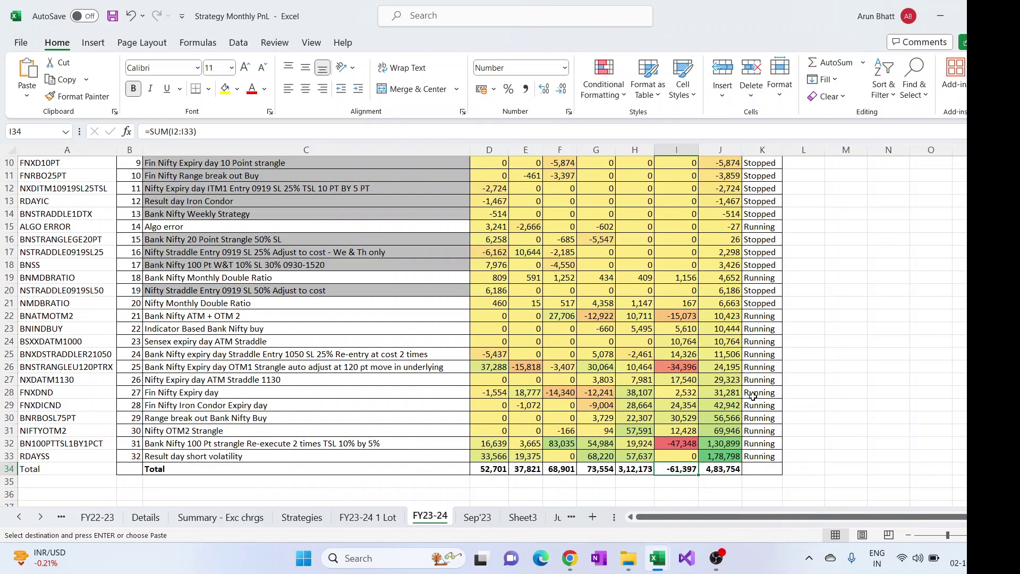
{"action": "scroll", "coordinate": [753, 397], "scroll_direction": "up", "scroll_amount": 3}
{"action": "scroll", "coordinate": [755, 342], "scroll_direction": "down", "scroll_amount": 5}
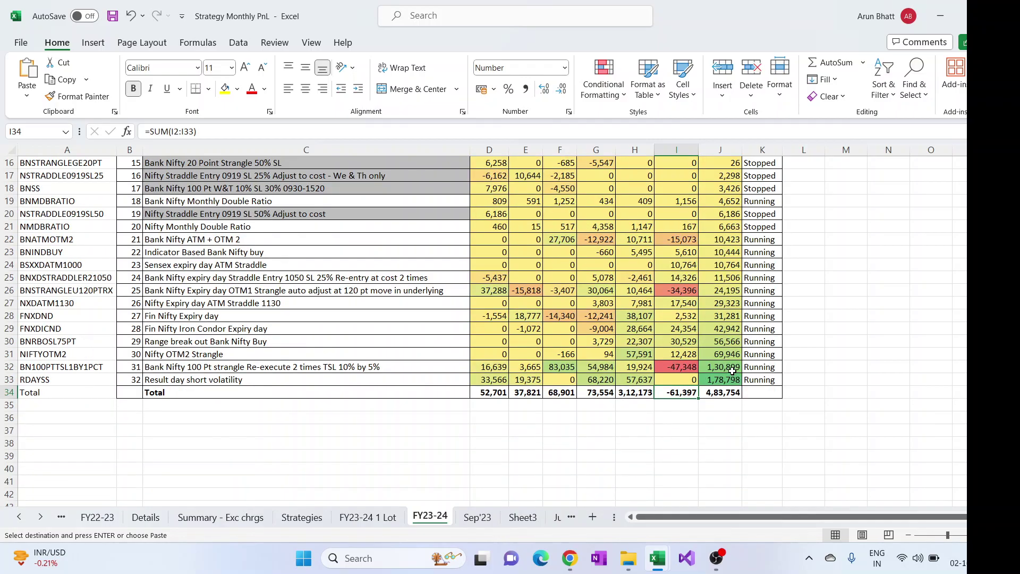
{"action": "scroll", "coordinate": [588, 318], "scroll_direction": "up", "scroll_amount": 5}
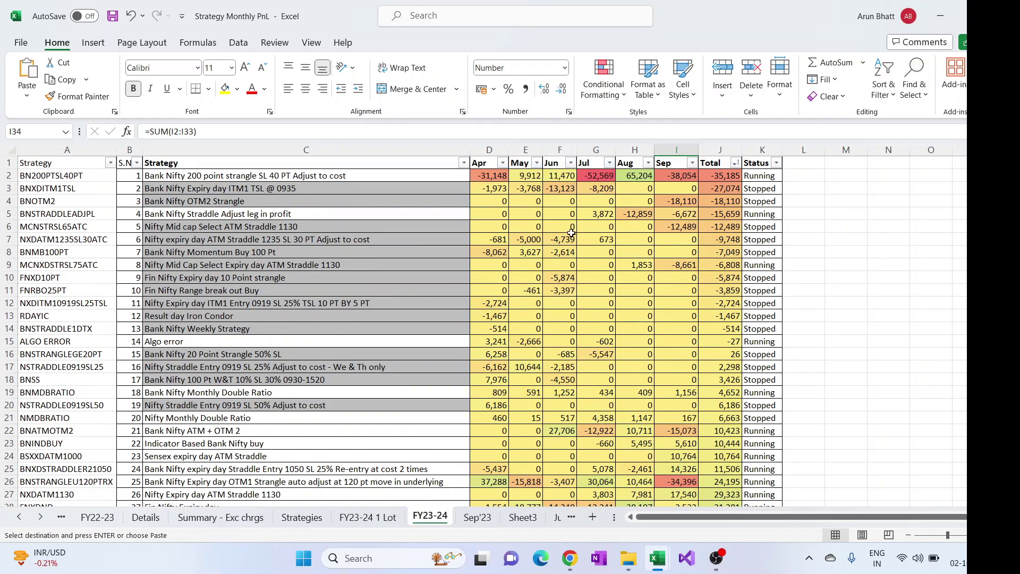
{"action": "scroll", "coordinate": [605, 263], "scroll_direction": "down", "scroll_amount": 4}
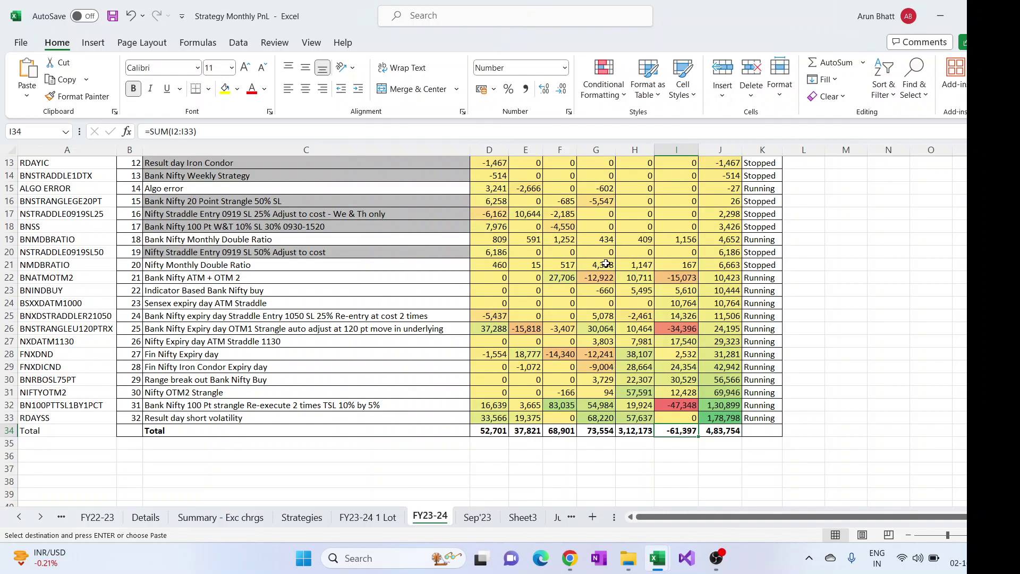
Examine the yearly total and September result of Result day short volatility, and the April to September results of the Bank Nifty 100 Pt strangle.
{"action": "left_click", "coordinate": [732, 418]}
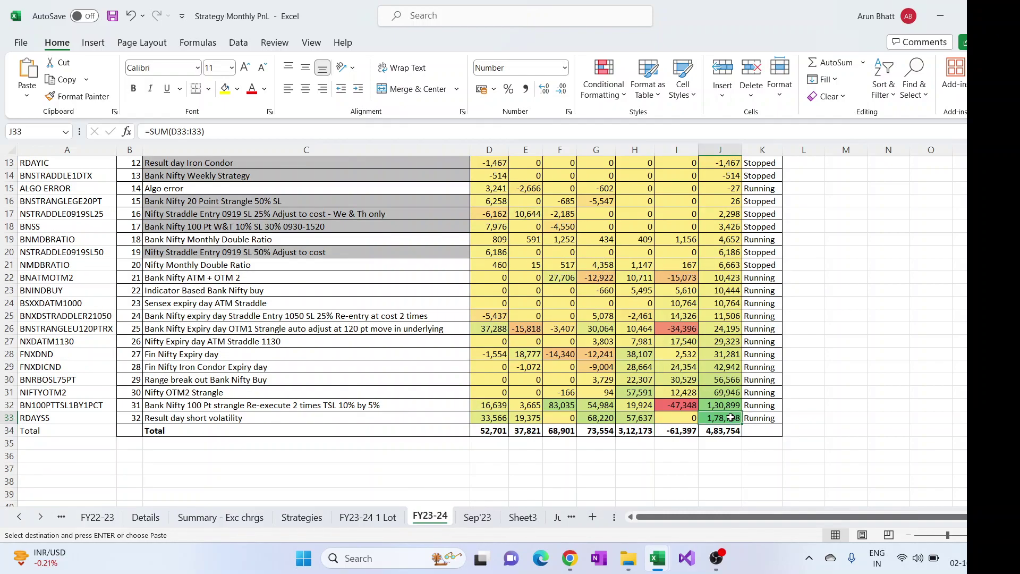
{"action": "left_click", "coordinate": [686, 415]}
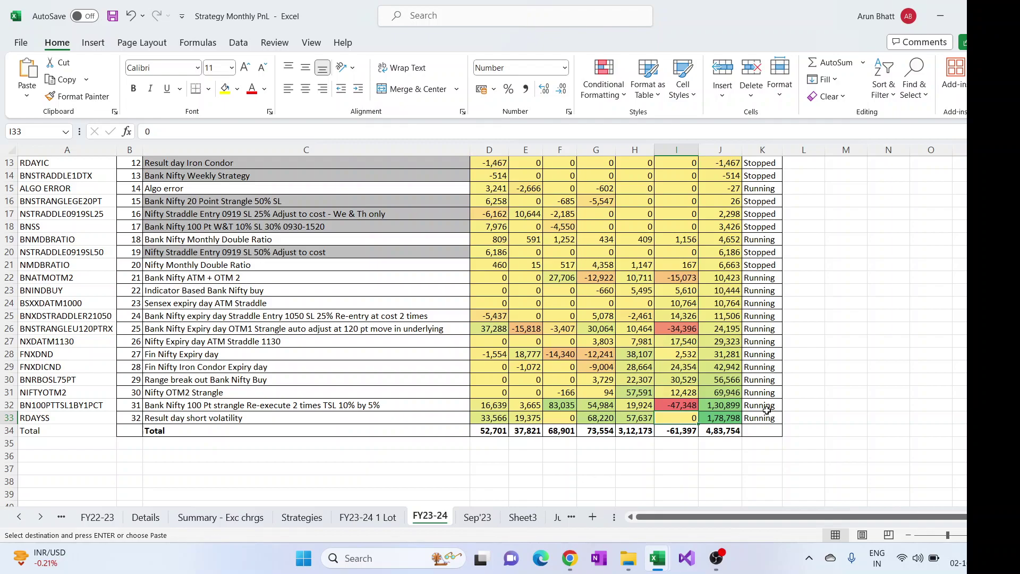
{"action": "left_click", "coordinate": [679, 405]}
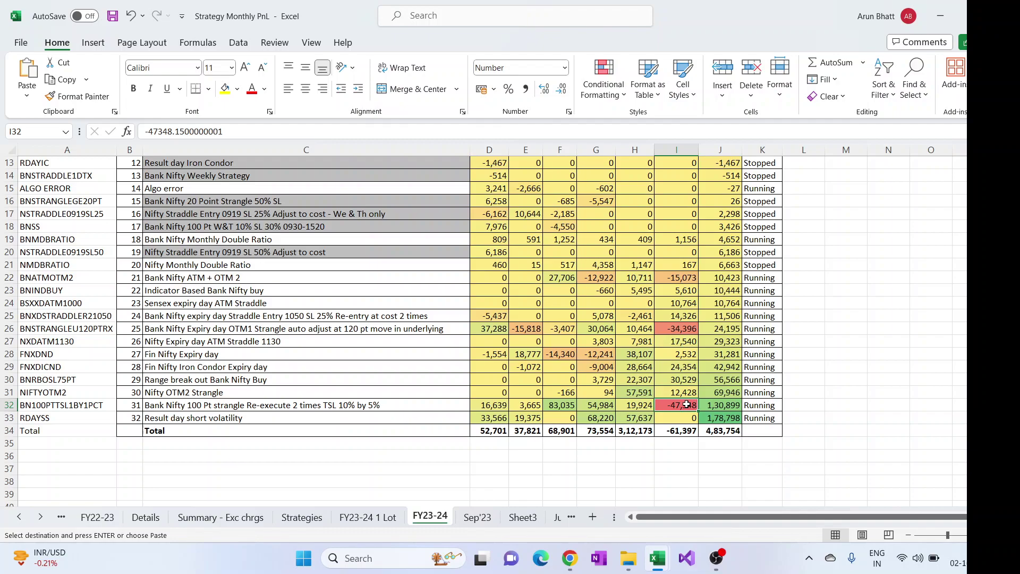
{"action": "left_click_drag", "start_coordinate": [633, 403], "coordinate": [675, 403]}
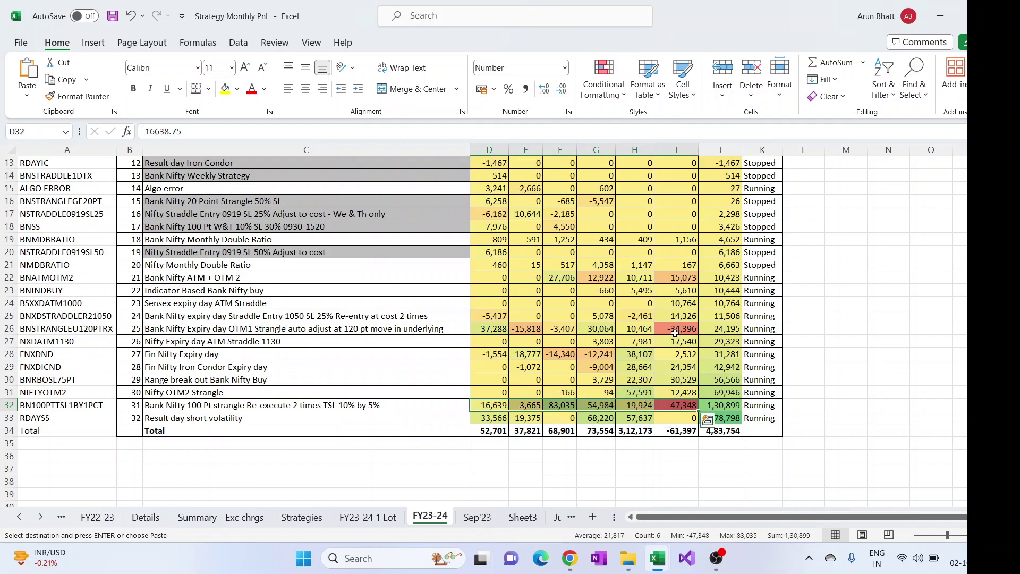
Examine the September result and yearly total of the Bank Nifty Expiry day OTM1 Strangle in row 26.
{"action": "left_click", "coordinate": [232, 329]}
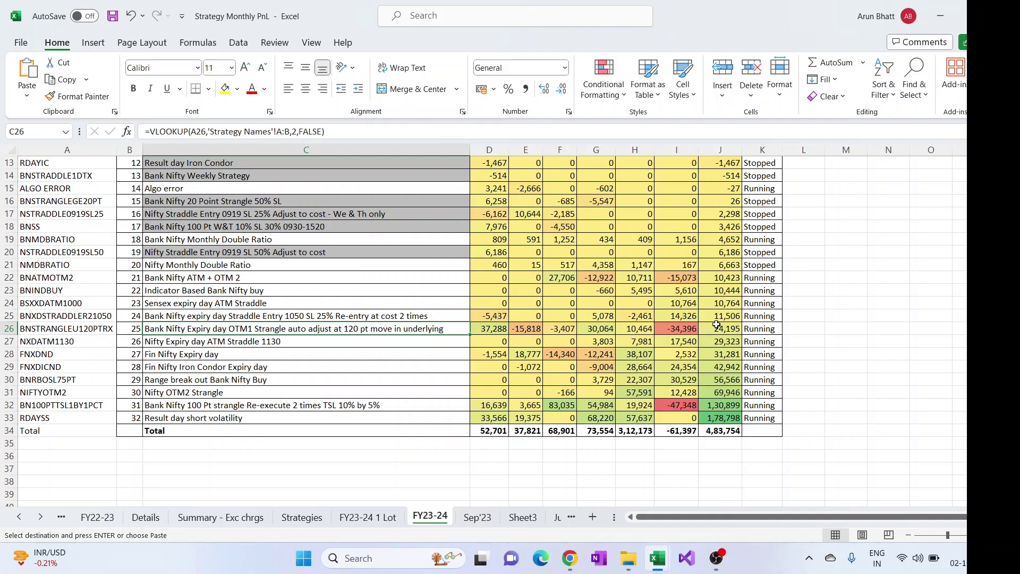
{"action": "left_click", "coordinate": [689, 326]}
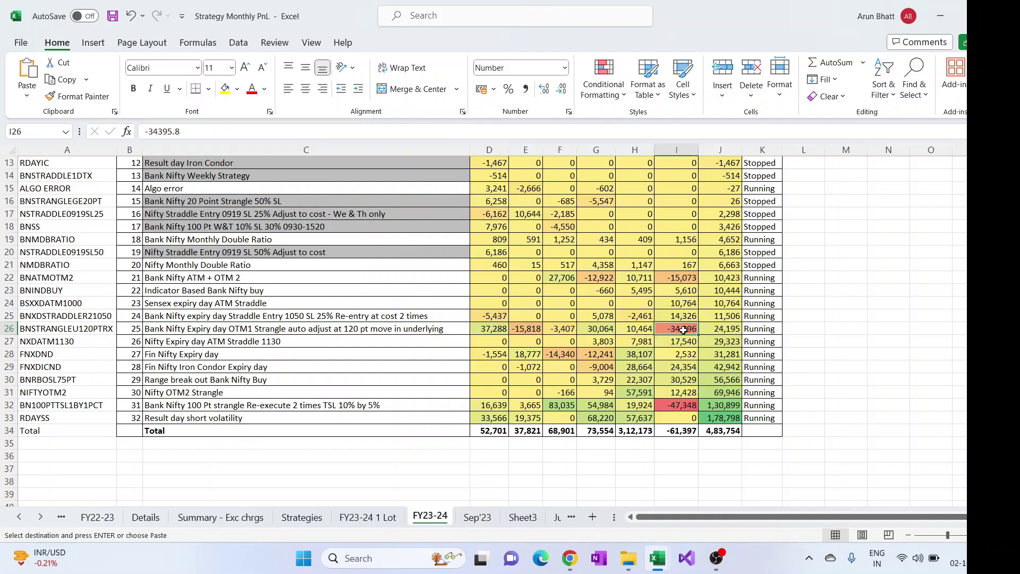
{"action": "left_click", "coordinate": [729, 329]}
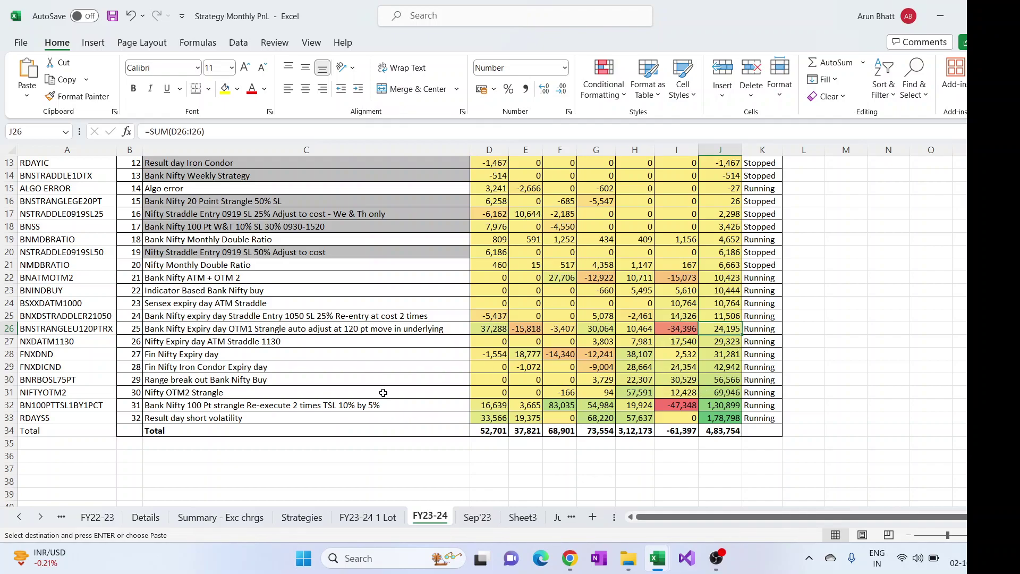
Compare the August and September results of the Nifty OTM2 Strangle and check its FY23-24 total.
{"action": "left_click", "coordinate": [679, 391]}
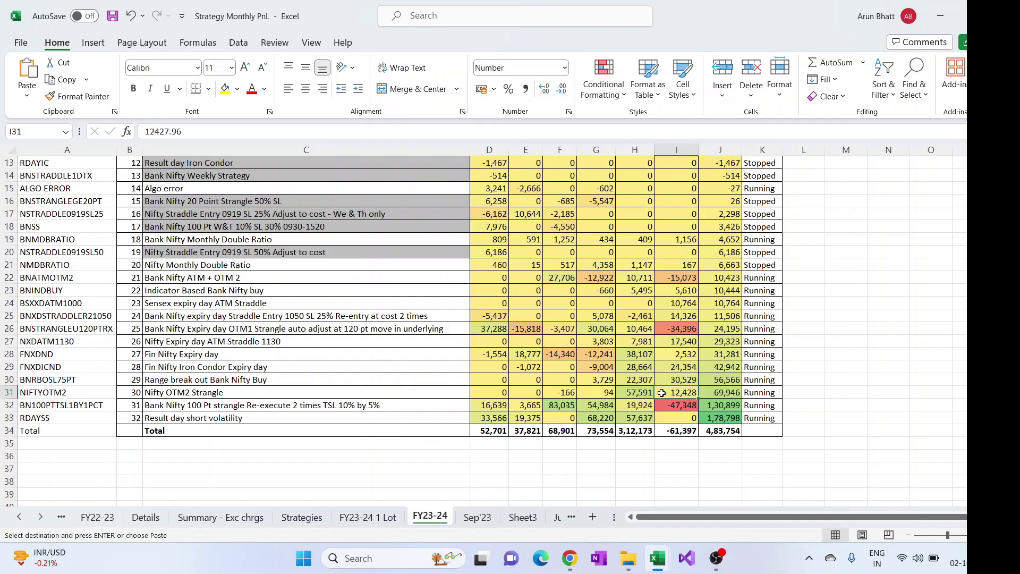
{"action": "left_click", "coordinate": [644, 391]}
{"action": "scroll", "coordinate": [644, 392], "scroll_direction": "up", "scroll_amount": 4}
{"action": "scroll", "coordinate": [643, 392], "scroll_direction": "down", "scroll_amount": 4}
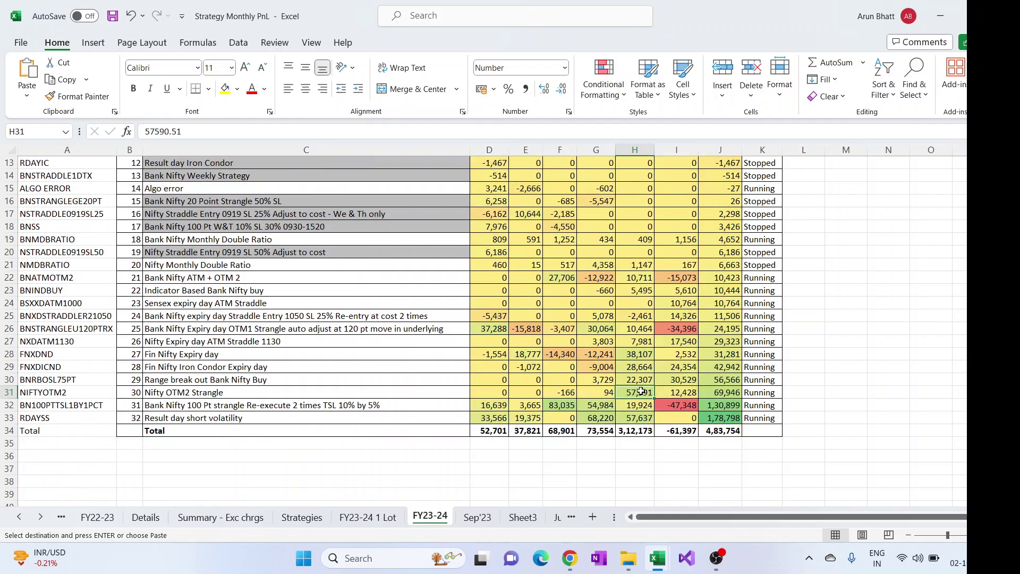
{"action": "left_click", "coordinate": [674, 392]}
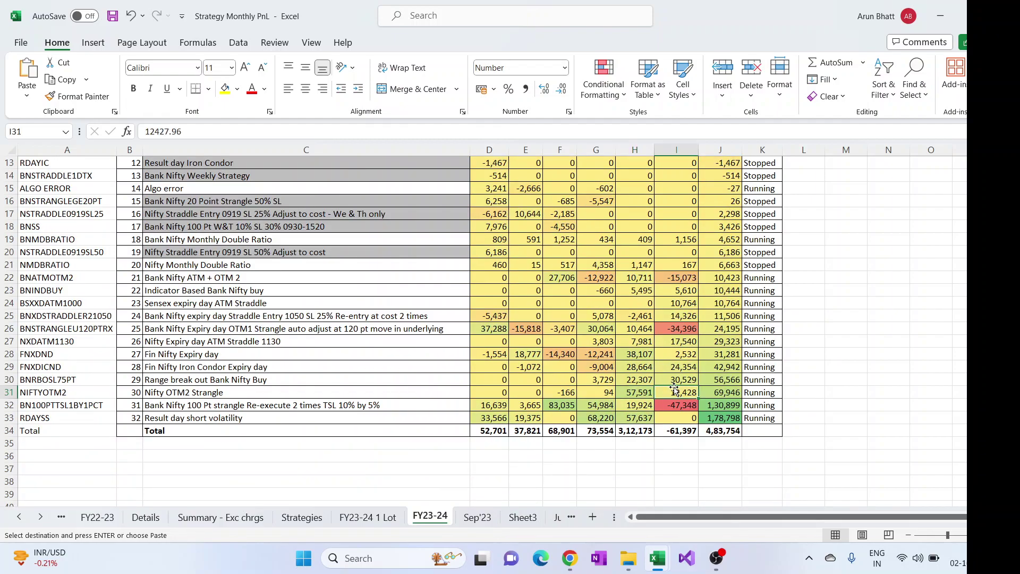
{"action": "left_click", "coordinate": [712, 394]}
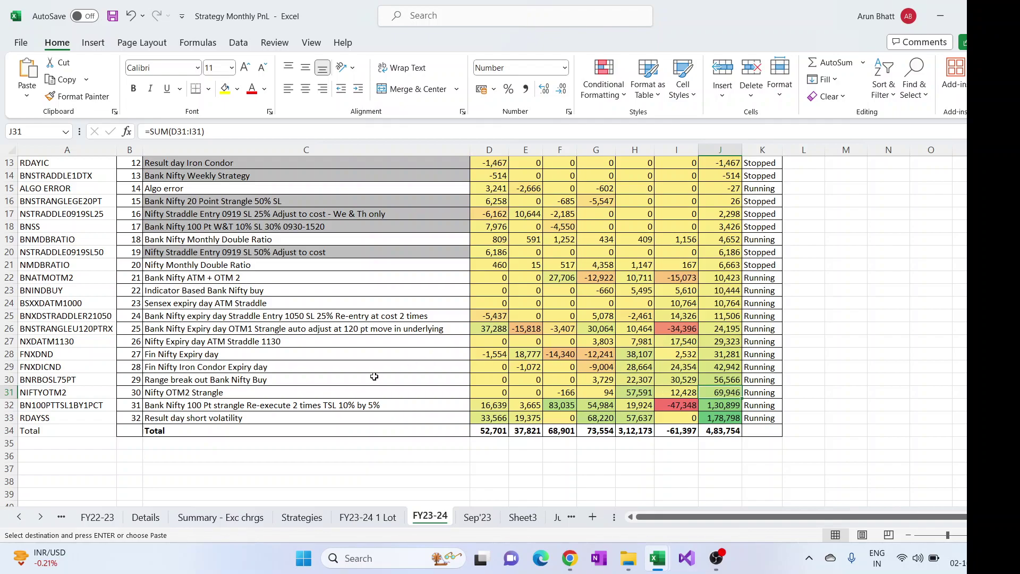
Compare the August and September profits of Range break out Bank Nifty Buy and check its FY23-24 total.
{"action": "left_click", "coordinate": [695, 378]}
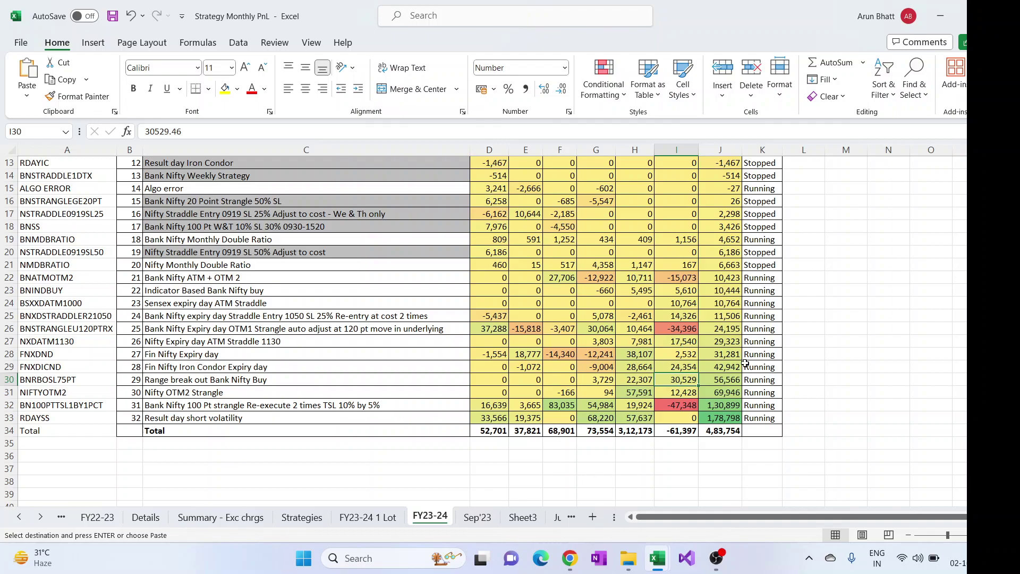
{"action": "left_click", "coordinate": [643, 384]}
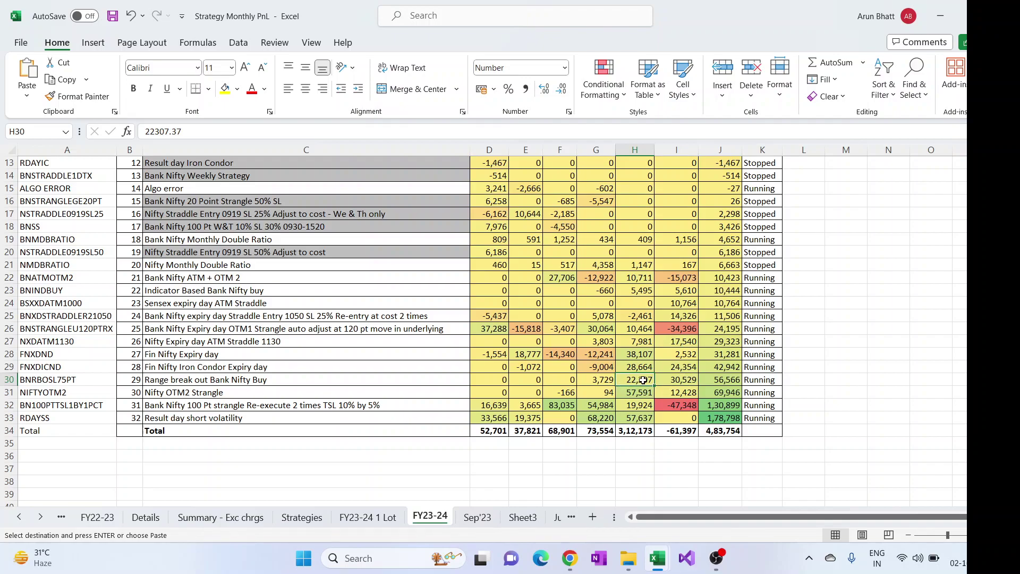
{"action": "left_click", "coordinate": [676, 379]}
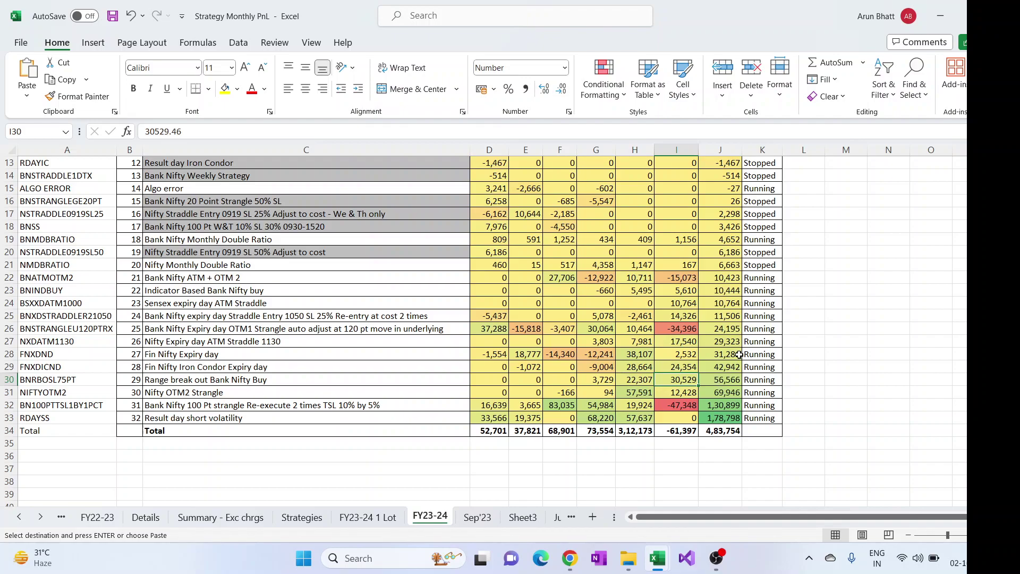
{"action": "left_click", "coordinate": [713, 382]}
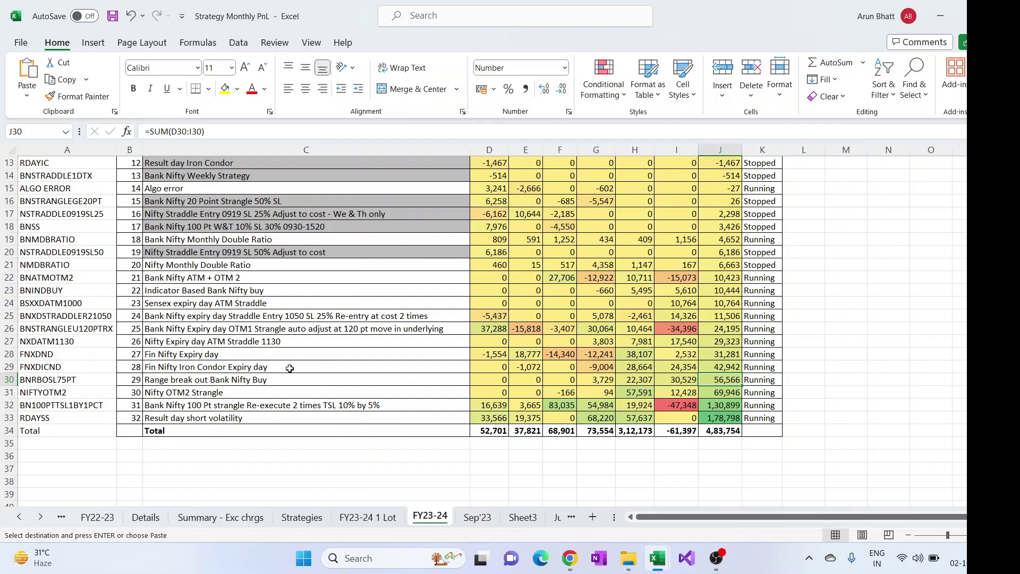
Review the FY23-24 totals of the two Fin Nifty expiry day strategies and of the Nifty Expiry day ATM Straddle 1130, including its July result.
{"action": "left_click", "coordinate": [722, 366]}
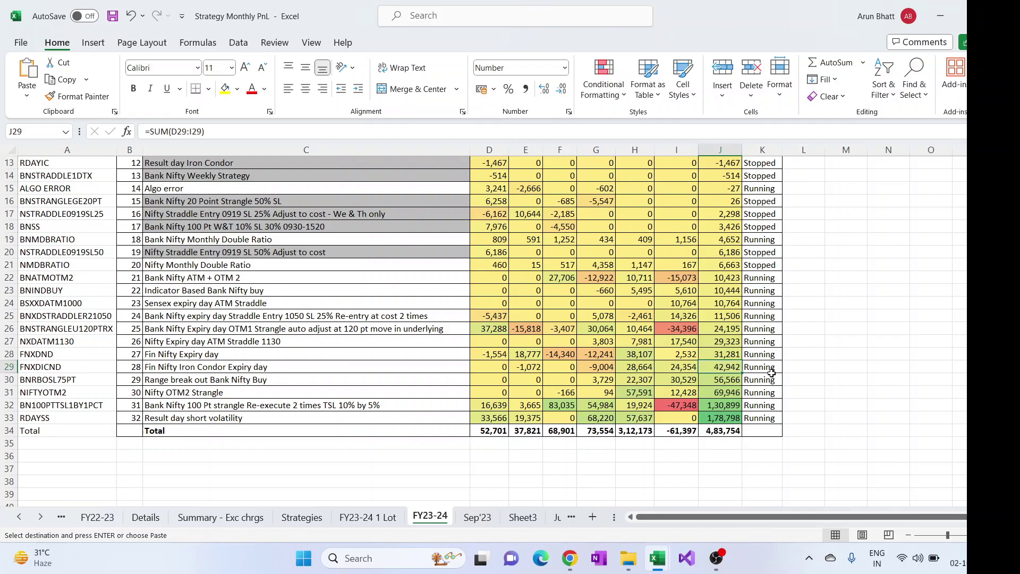
{"action": "left_click_drag", "start_coordinate": [723, 352], "coordinate": [716, 366]}
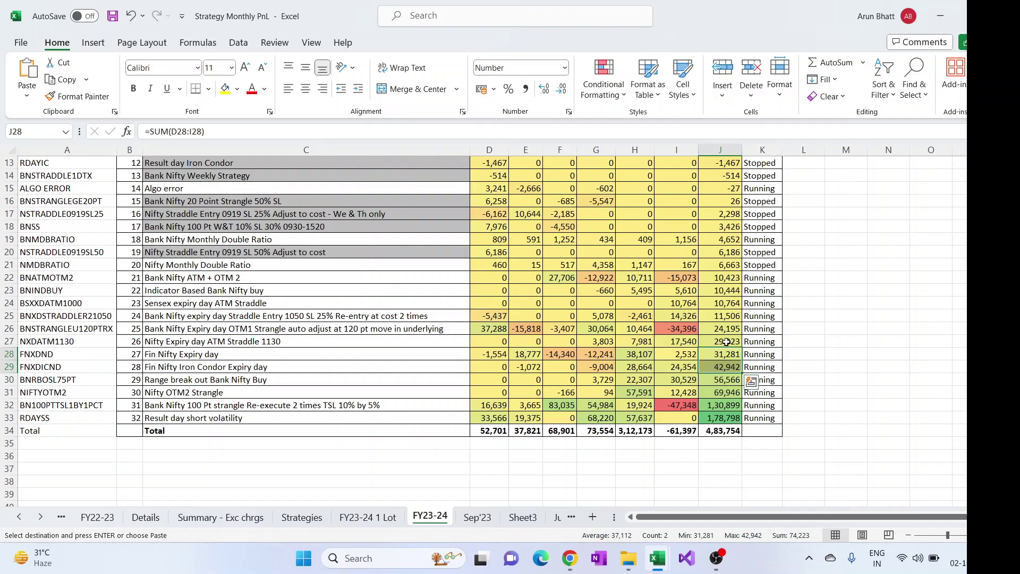
{"action": "left_click", "coordinate": [345, 338]}
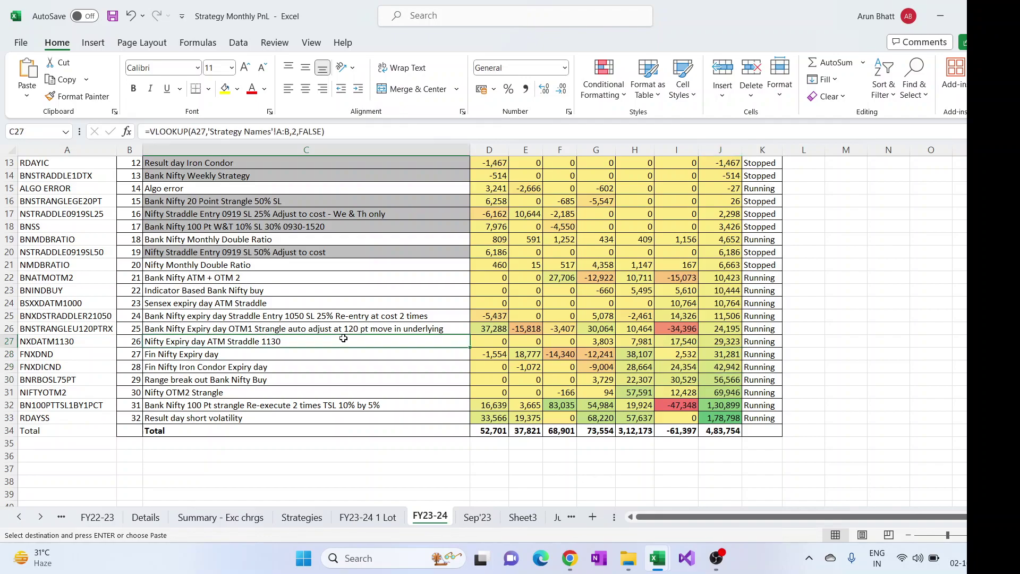
{"action": "left_click", "coordinate": [712, 344]}
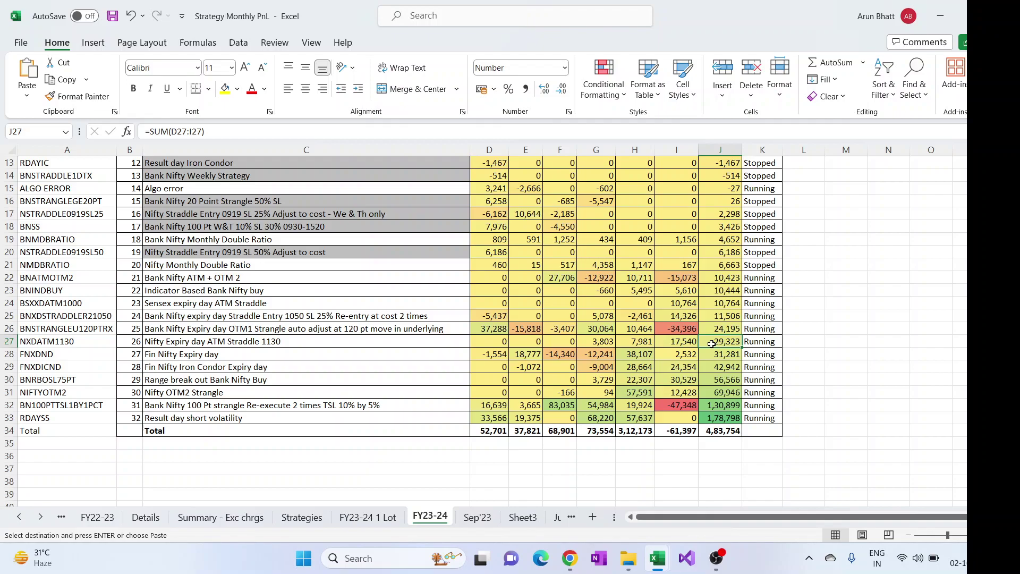
{"action": "left_click", "coordinate": [613, 340]}
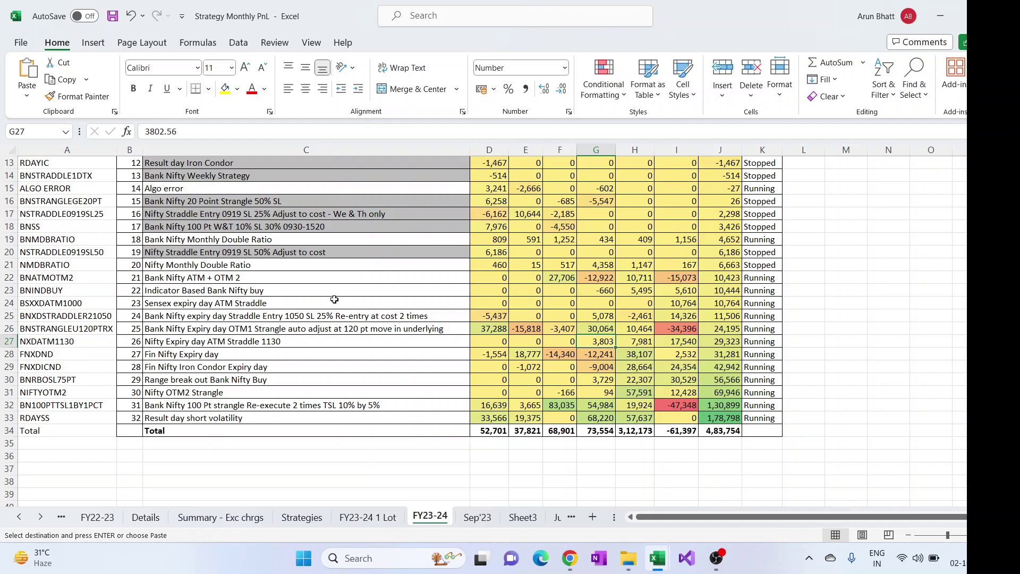
Compare the September losses of the Bank Nifty OTM1 Strangle and 100 Pt strangle with the overall September total.
{"action": "left_click", "coordinate": [351, 330]}
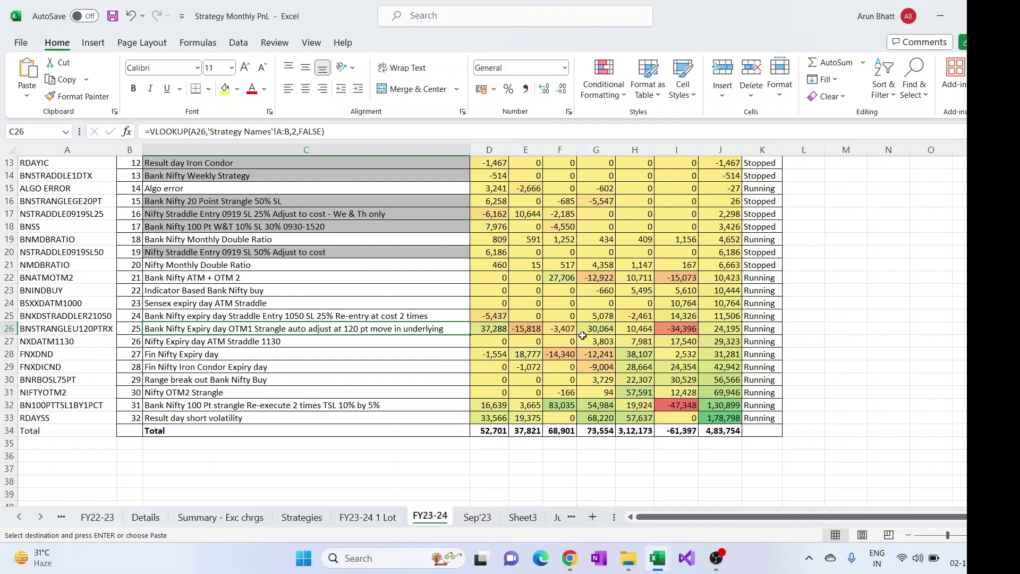
{"action": "left_click", "coordinate": [678, 329]}
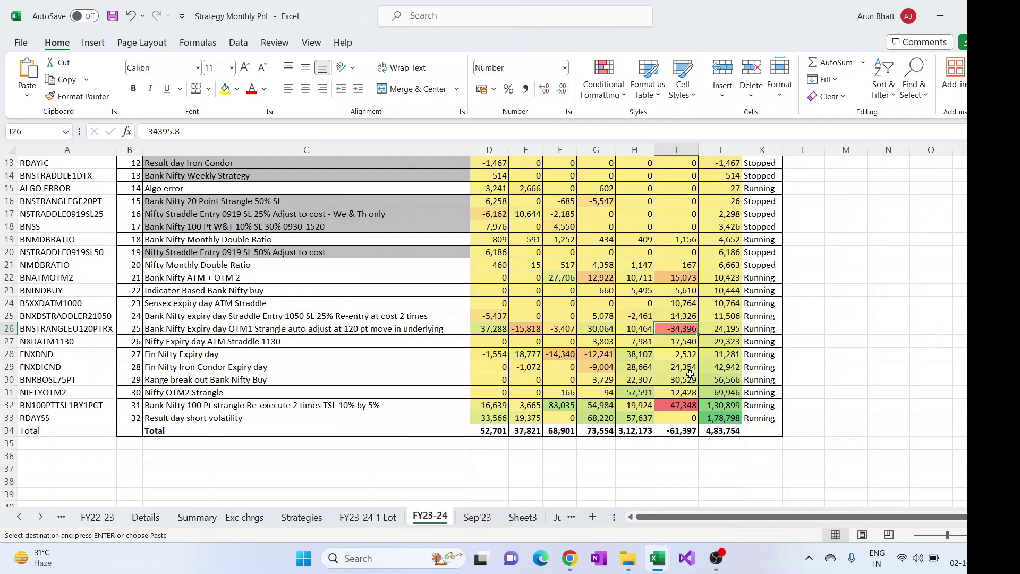
{"action": "left_click", "coordinate": [673, 407]}
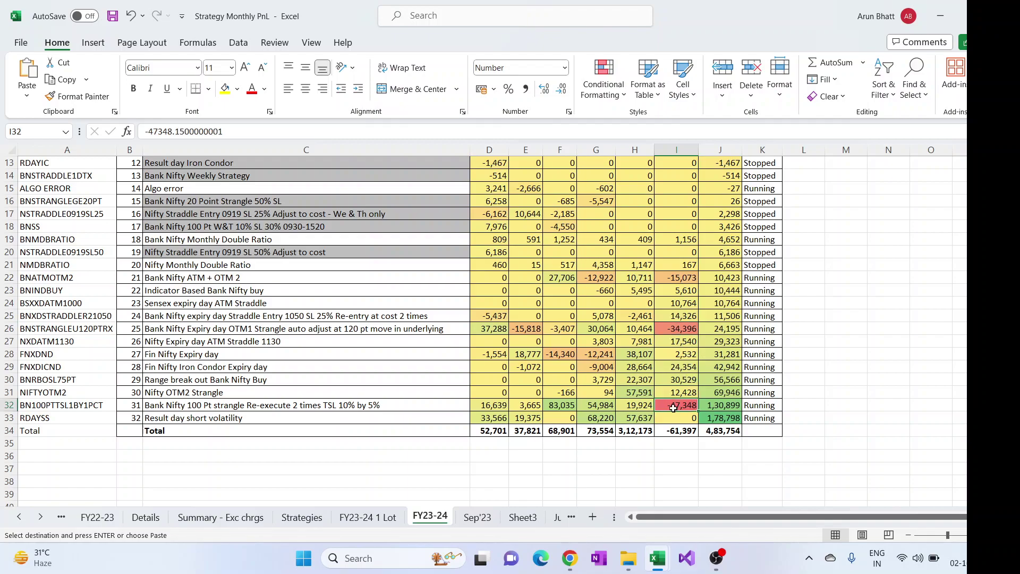
{"action": "left_click", "coordinate": [682, 428]}
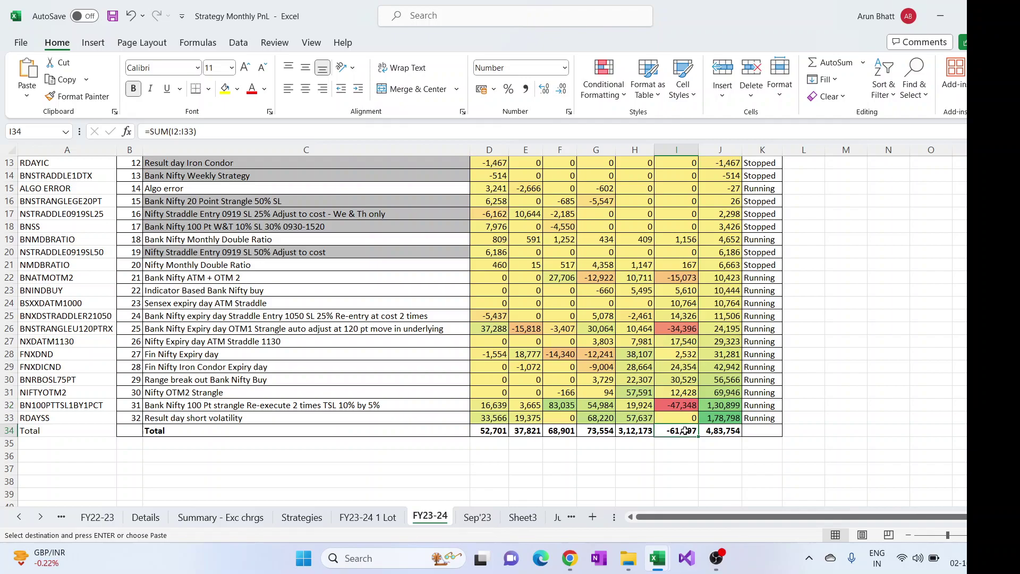
Examine the monthly results of the Bank Nifty 200 point strangle in row 2, focusing on August.
{"action": "scroll", "coordinate": [746, 390], "scroll_direction": "up", "scroll_amount": 4}
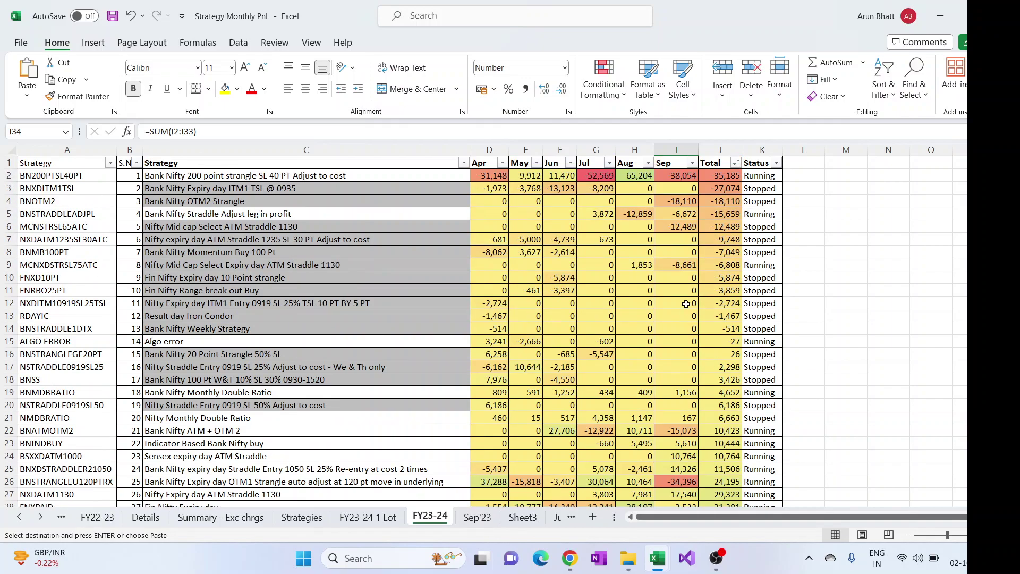
{"action": "left_click", "coordinate": [318, 176]}
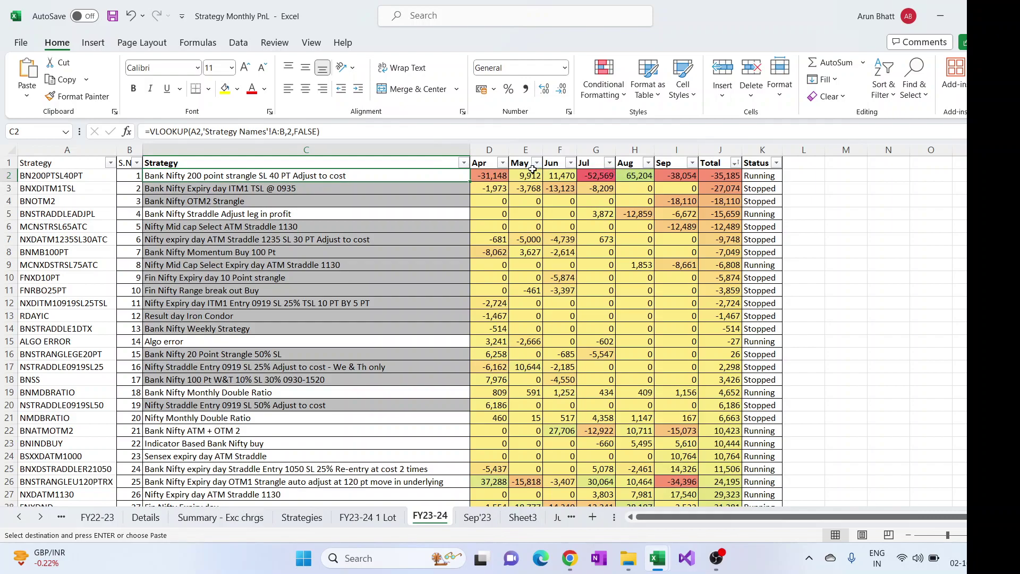
{"action": "left_click", "coordinate": [641, 175]}
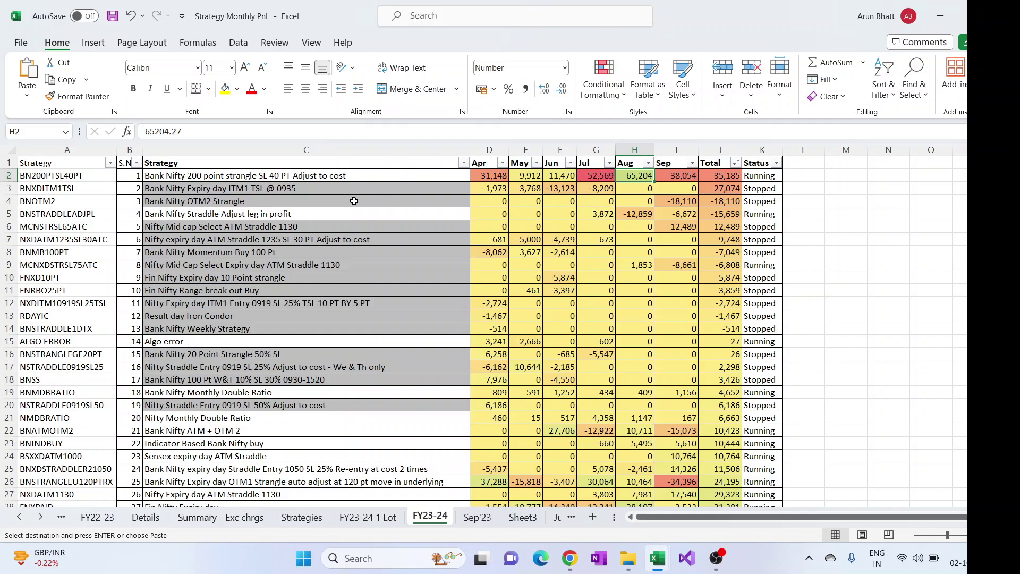
Review the September losses of Bank Nifty OTM2 Strangle and the two Nifty Mid cap Select ATM Straddle strategies, including the expiry day total.
{"action": "left_click", "coordinate": [228, 202]}
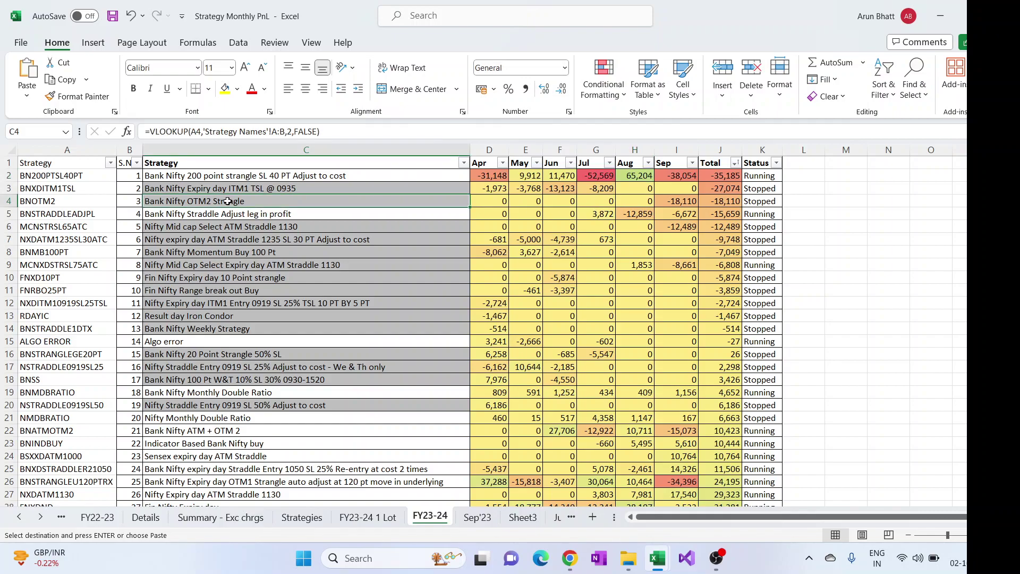
{"action": "left_click", "coordinate": [682, 202]}
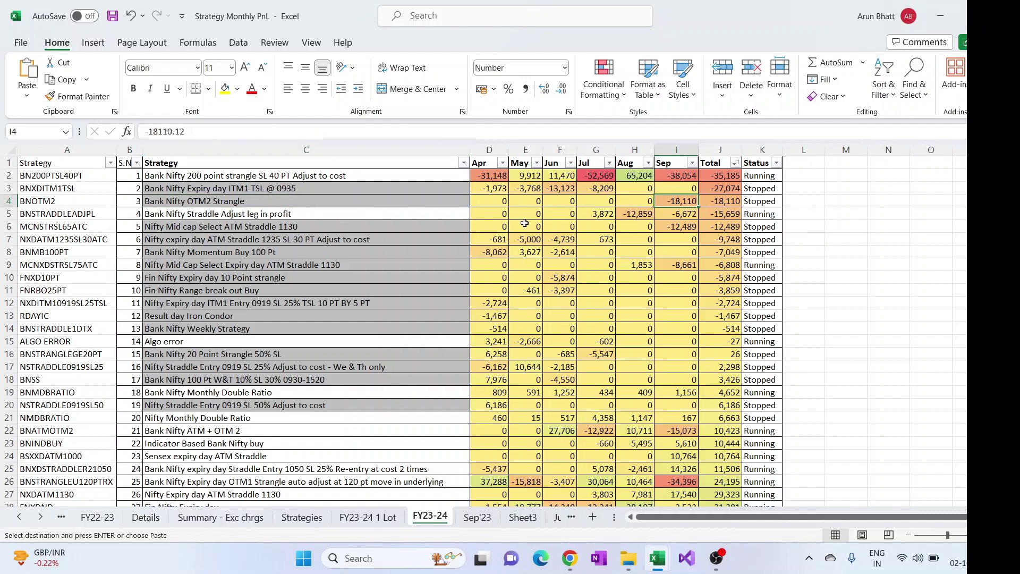
{"action": "left_click_drag", "start_coordinate": [340, 226], "coordinate": [406, 235]}
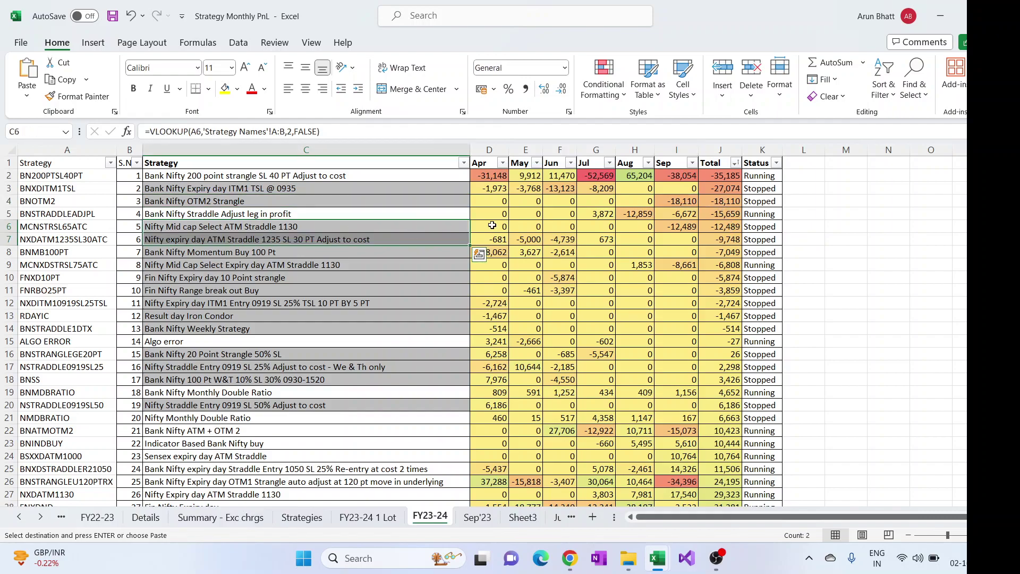
{"action": "left_click", "coordinate": [673, 227]}
{"action": "left_click", "coordinate": [680, 265]}
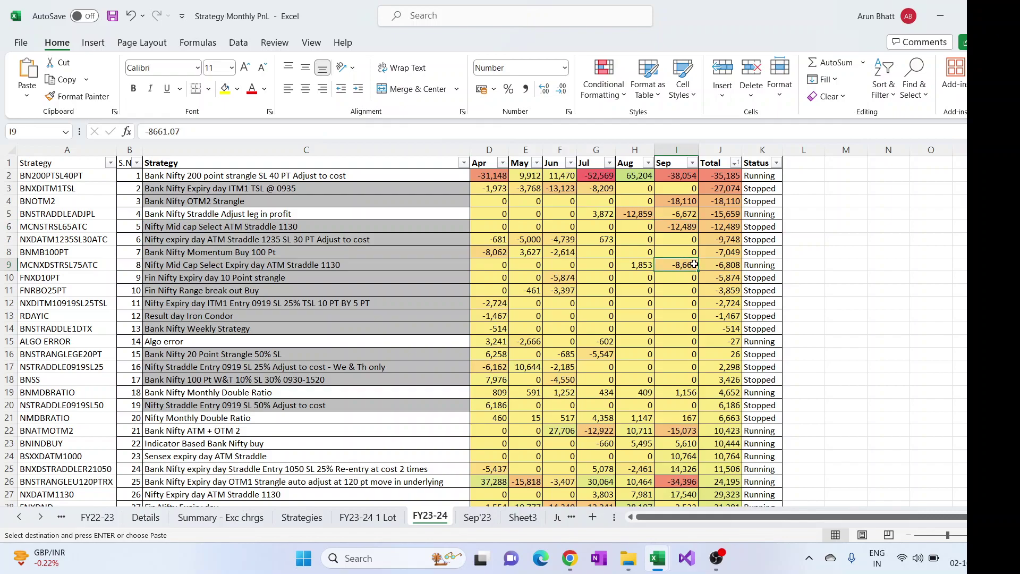
{"action": "left_click", "coordinate": [675, 226]}
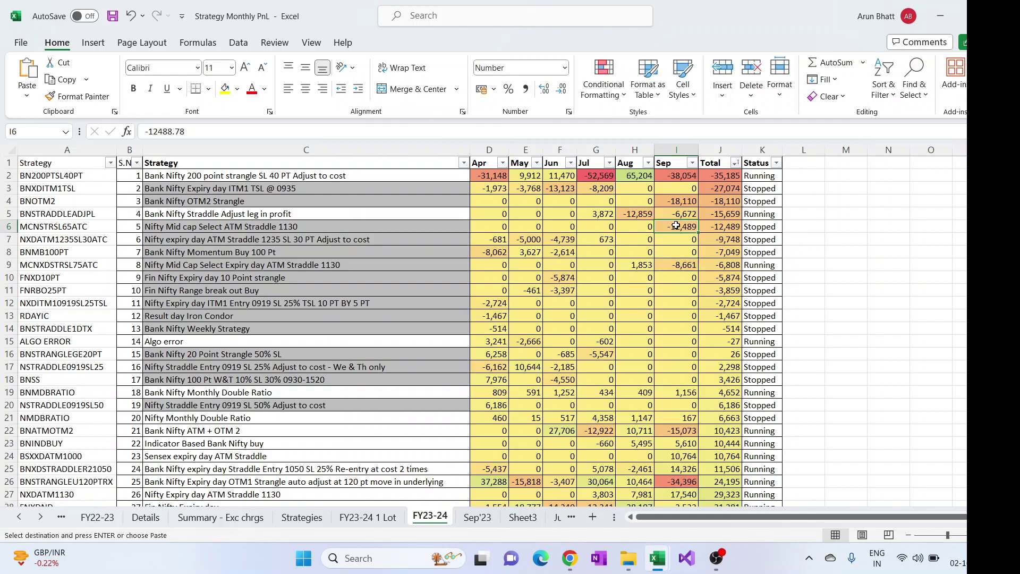
{"action": "left_click", "coordinate": [708, 270]}
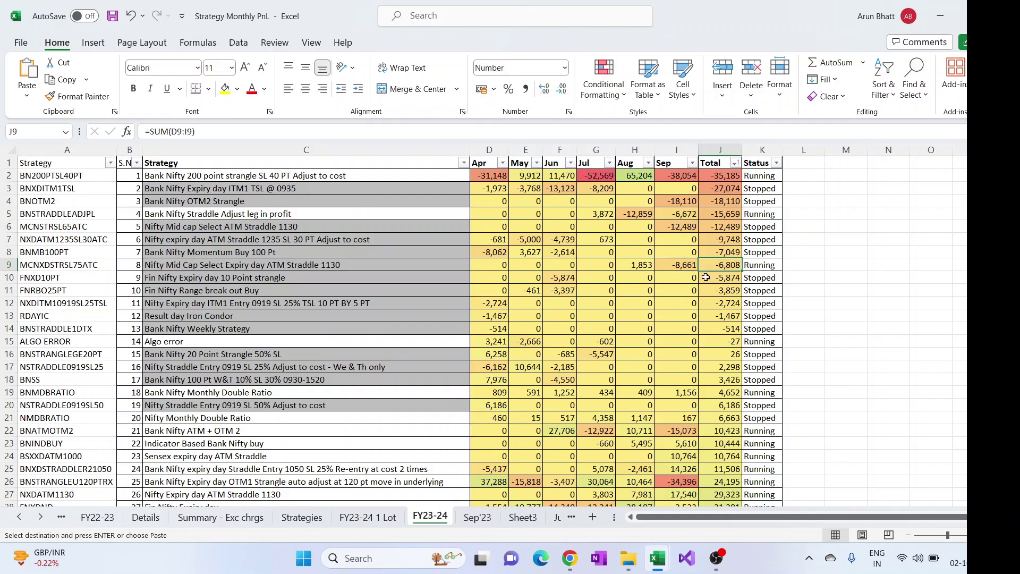
Open the FY23-24 1 Lot sheet and look through the per-lot strategy results, including the Bank Nifty 100 Pt strangle.
{"action": "scroll", "coordinate": [693, 290], "scroll_direction": "down", "scroll_amount": 4}
{"action": "scroll", "coordinate": [692, 290], "scroll_direction": "up", "scroll_amount": 4}
{"action": "scroll", "coordinate": [693, 289], "scroll_direction": "down", "scroll_amount": 3}
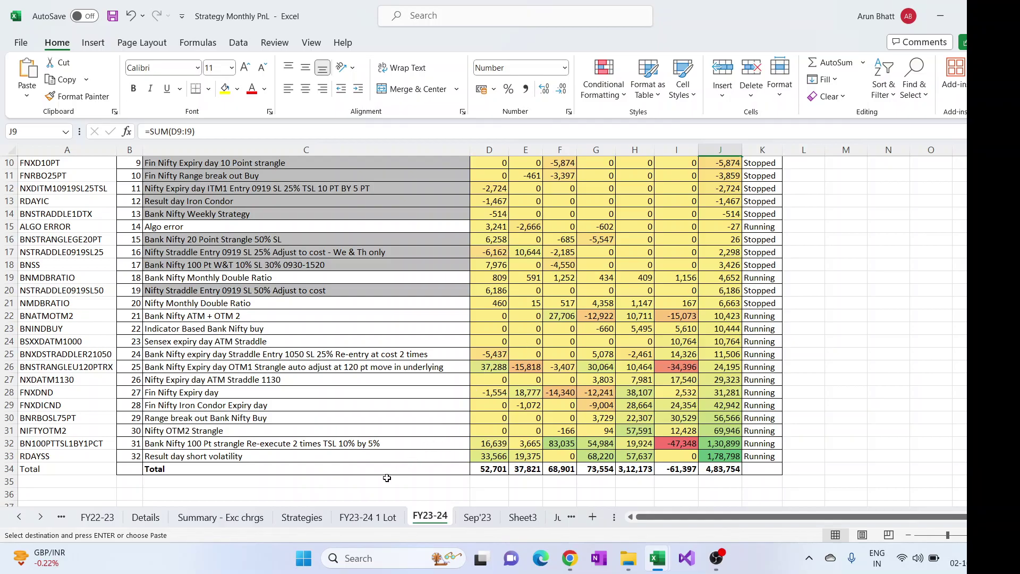
{"action": "left_click", "coordinate": [378, 519]}
{"action": "scroll", "coordinate": [435, 348], "scroll_direction": "down", "scroll_amount": 3}
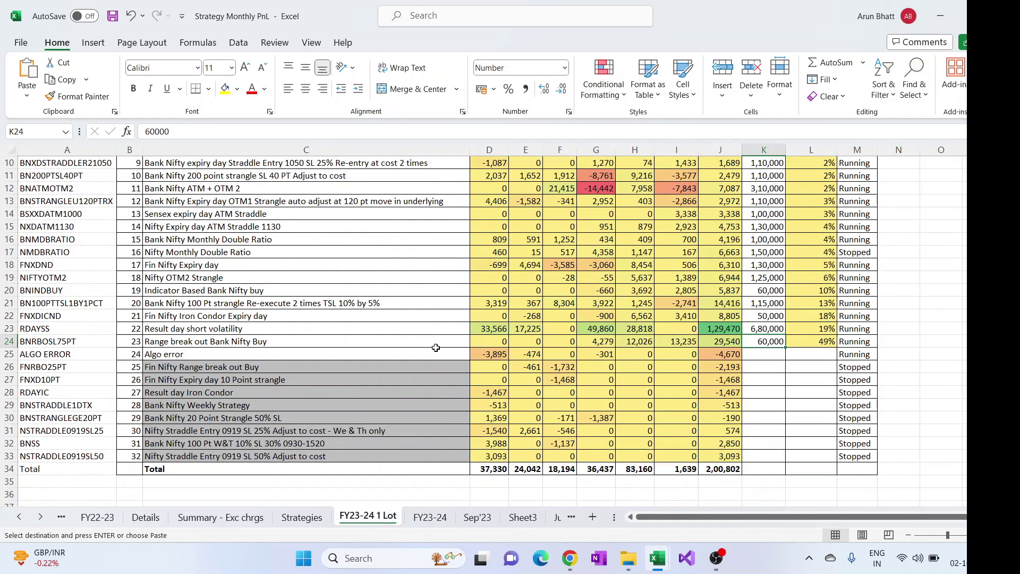
{"action": "scroll", "coordinate": [436, 348], "scroll_direction": "up", "scroll_amount": 3}
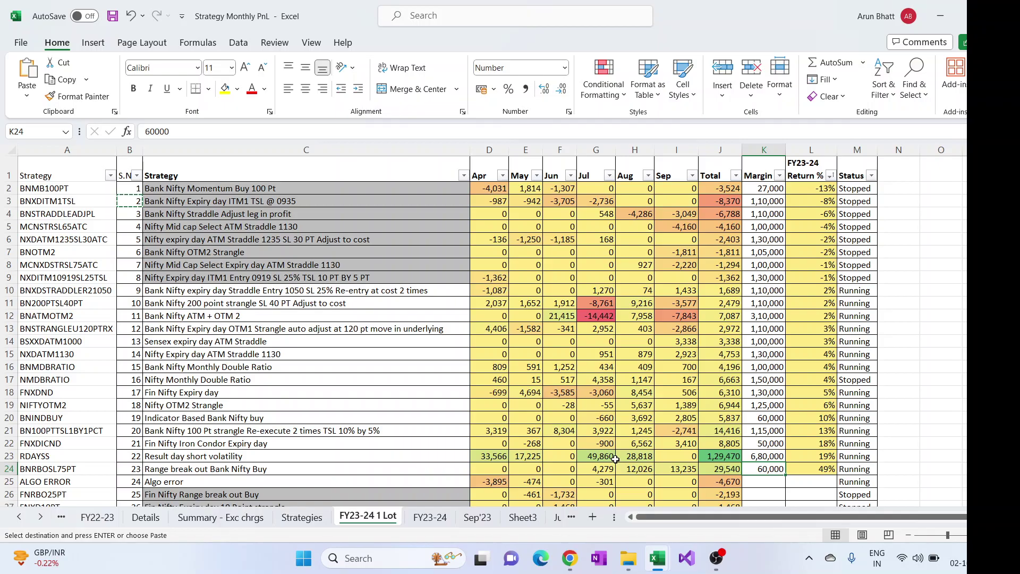
{"action": "scroll", "coordinate": [615, 402], "scroll_direction": "down", "scroll_amount": 2}
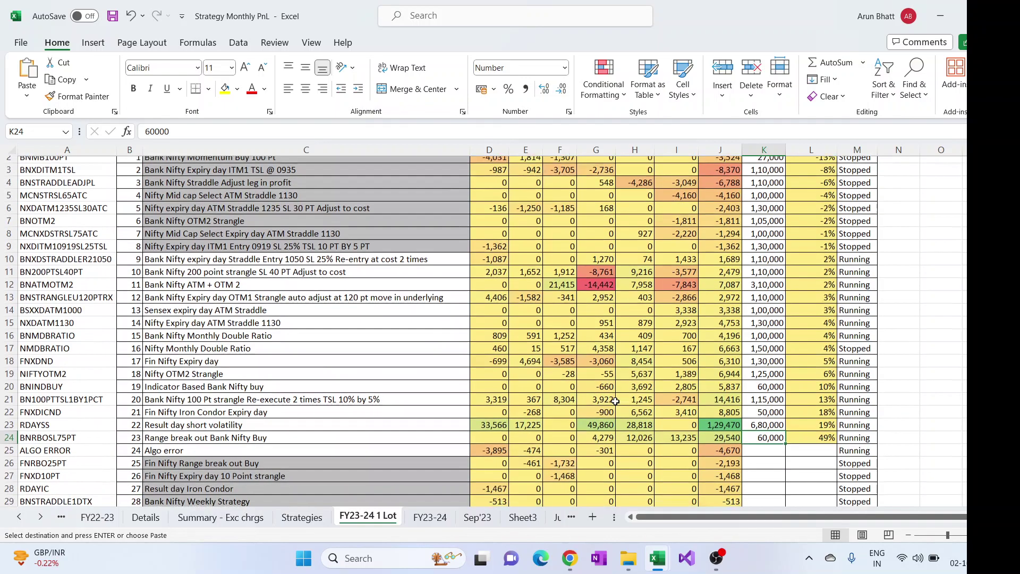
{"action": "scroll", "coordinate": [615, 403], "scroll_direction": "up", "scroll_amount": 2}
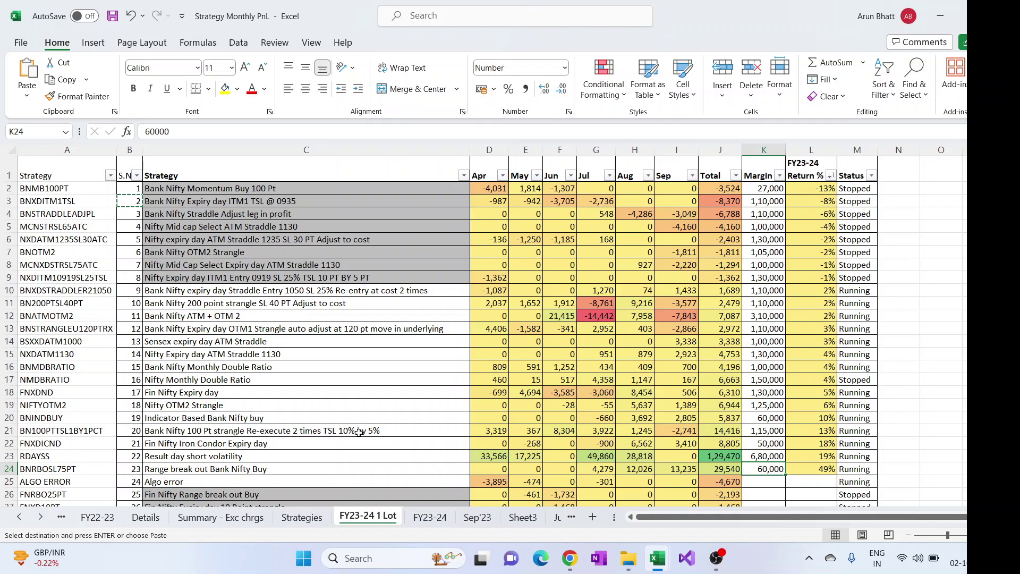
{"action": "left_click", "coordinate": [271, 434]}
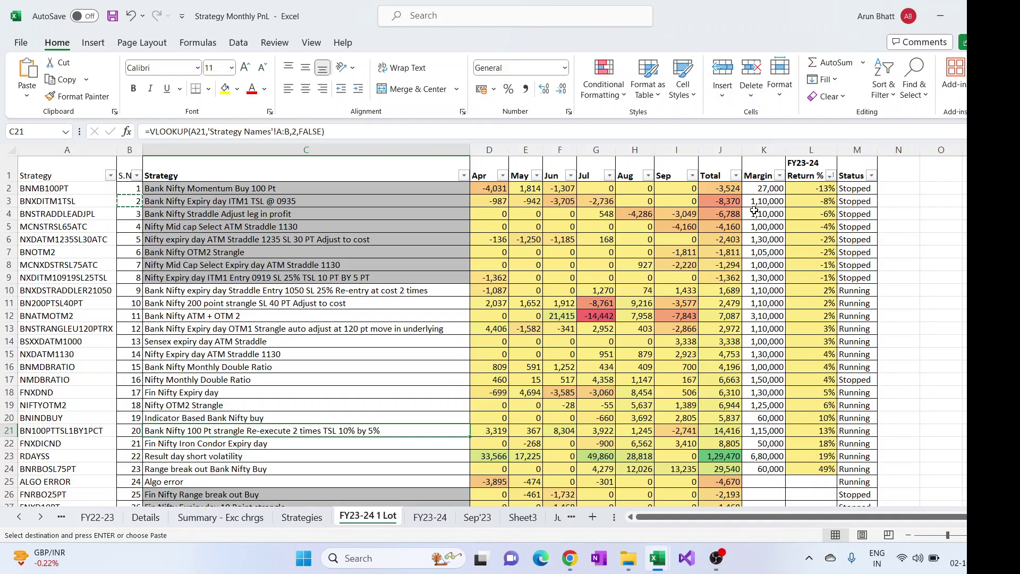
Examine the margins of the first three strategies and the FY23-24 Return % formula of Bank Nifty Momentum Buy 100 Pt.
{"action": "left_click", "coordinate": [753, 188]}
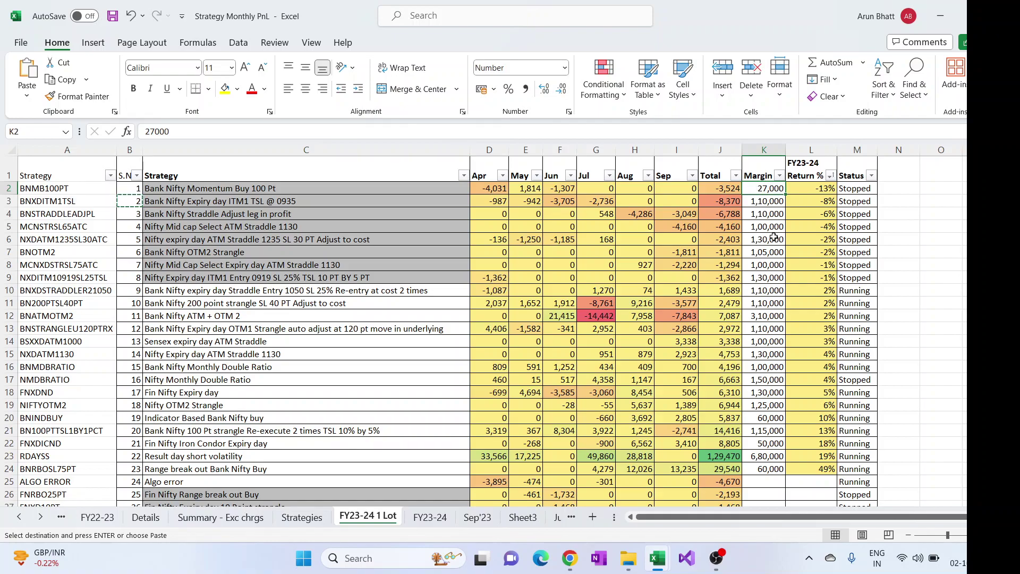
{"action": "key", "text": "Down"}
{"action": "key", "text": "Down"}
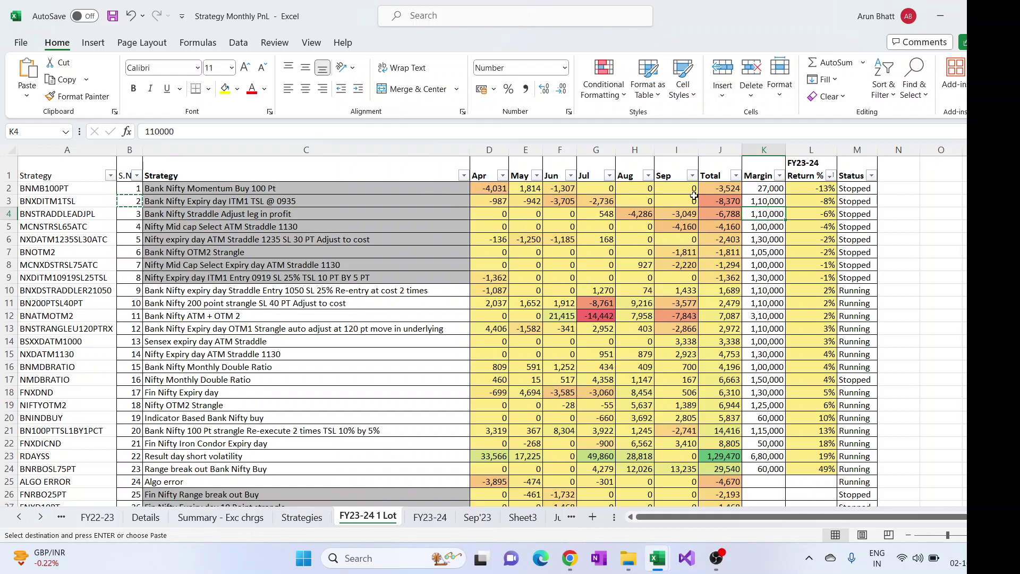
{"action": "left_click", "coordinate": [806, 191]}
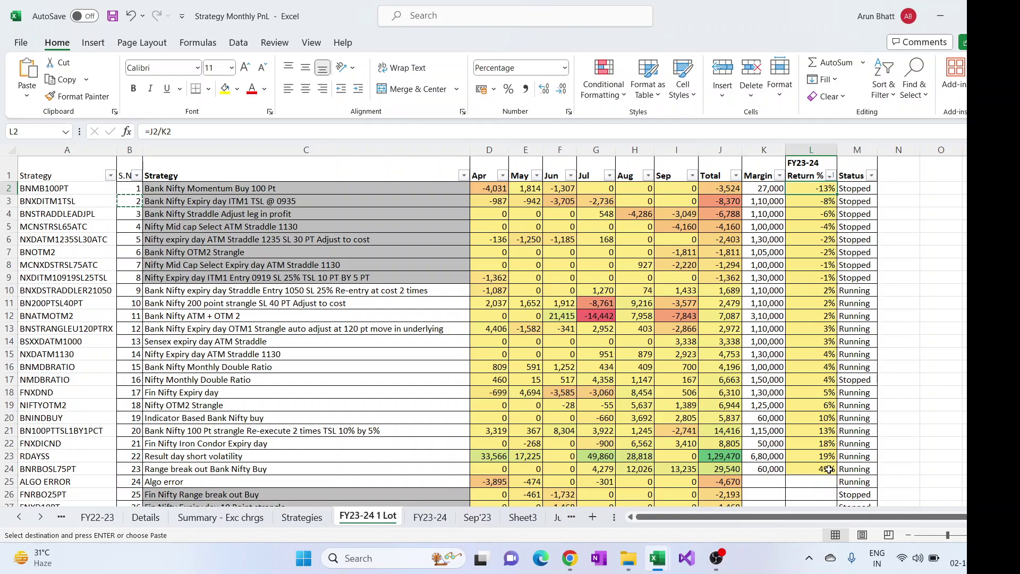
Check the margin used for the Result day short volatility strategy in row 23.
{"action": "left_click", "coordinate": [183, 456]}
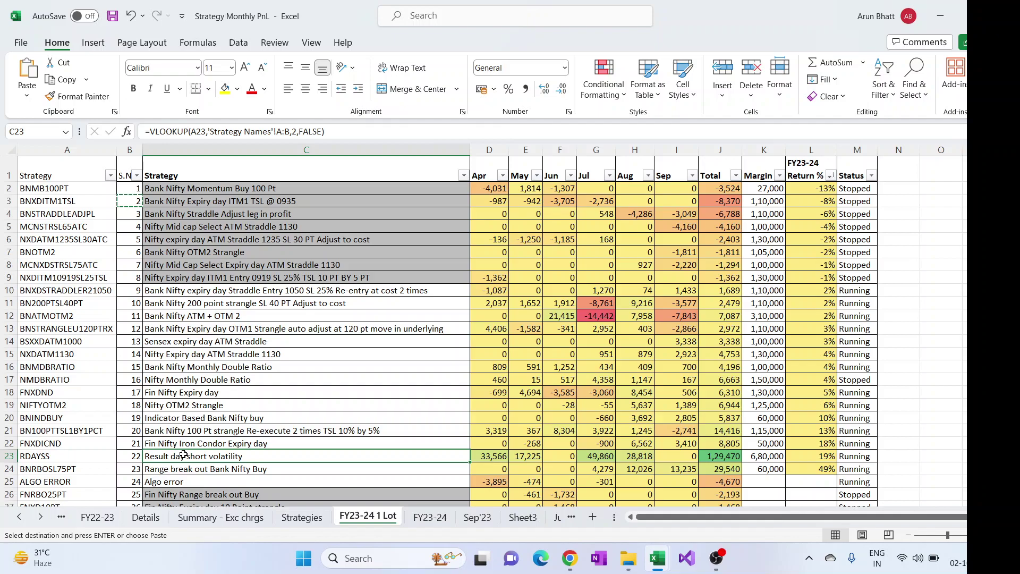
{"action": "left_click", "coordinate": [760, 455]}
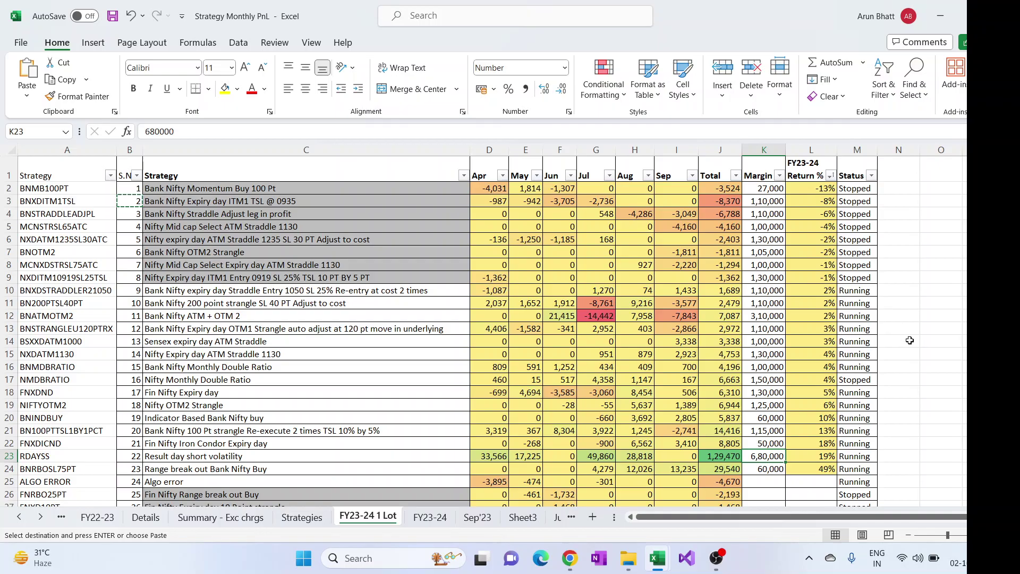
{"action": "scroll", "coordinate": [910, 340], "scroll_direction": "down", "scroll_amount": 1}
{"action": "scroll", "coordinate": [910, 340], "scroll_direction": "up", "scroll_amount": 1}
Review the FY23-24 return, July profit, total and margin of Range break out Bank Nifty Buy in row 24.
{"action": "left_click", "coordinate": [812, 469]}
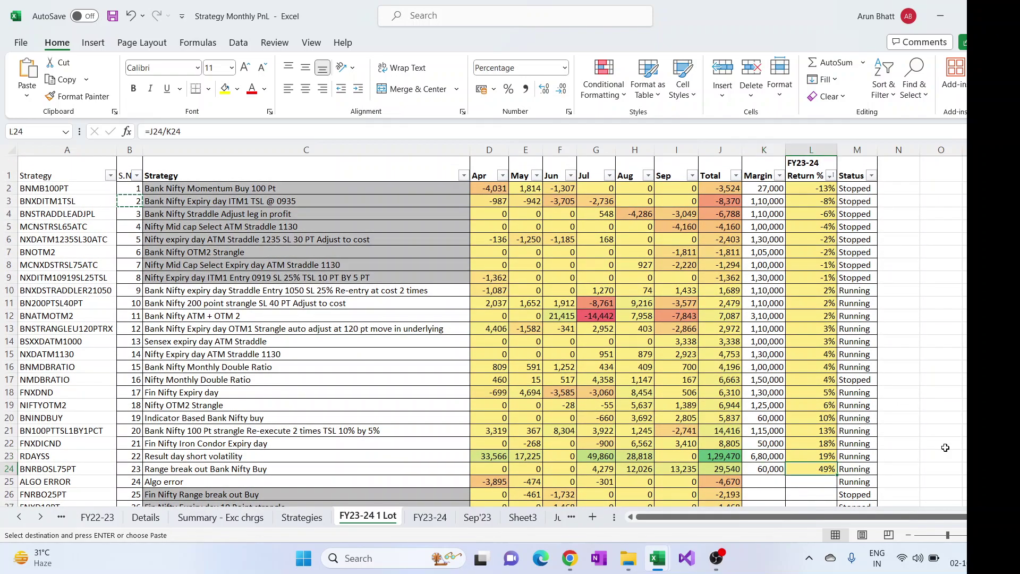
{"action": "left_click", "coordinate": [247, 470]}
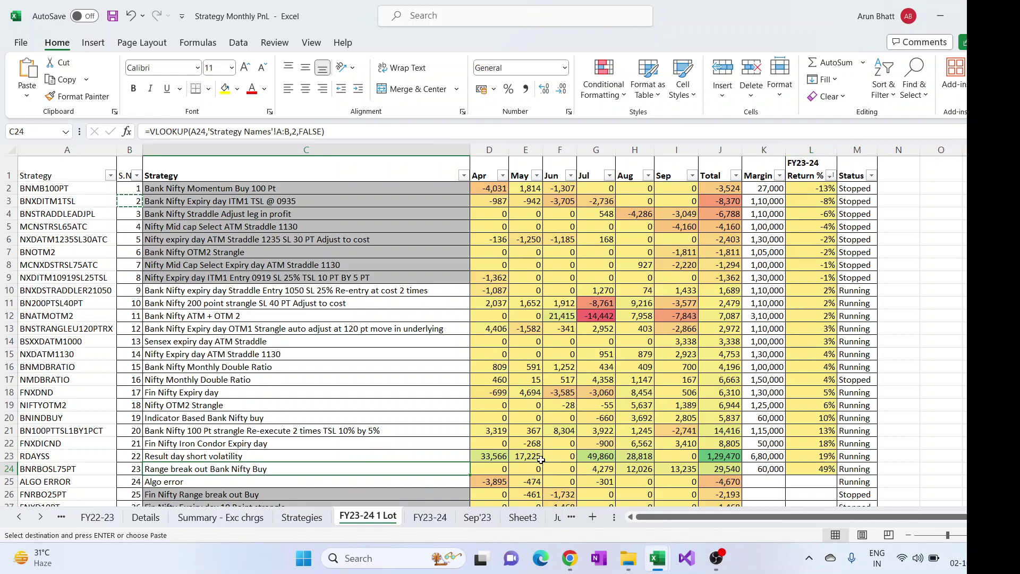
{"action": "left_click", "coordinate": [593, 468]}
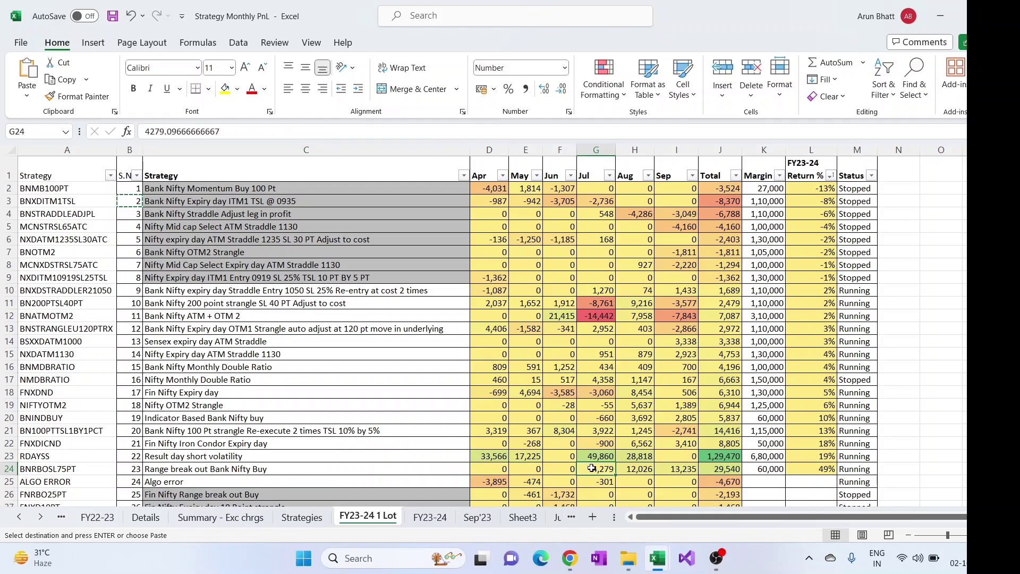
{"action": "left_click", "coordinate": [726, 468]}
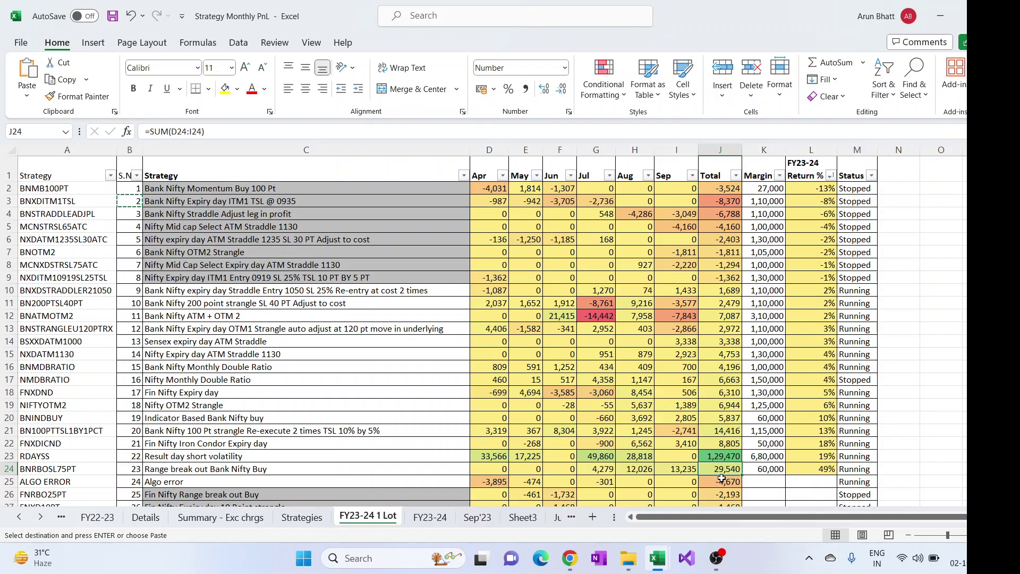
{"action": "left_click", "coordinate": [774, 469]}
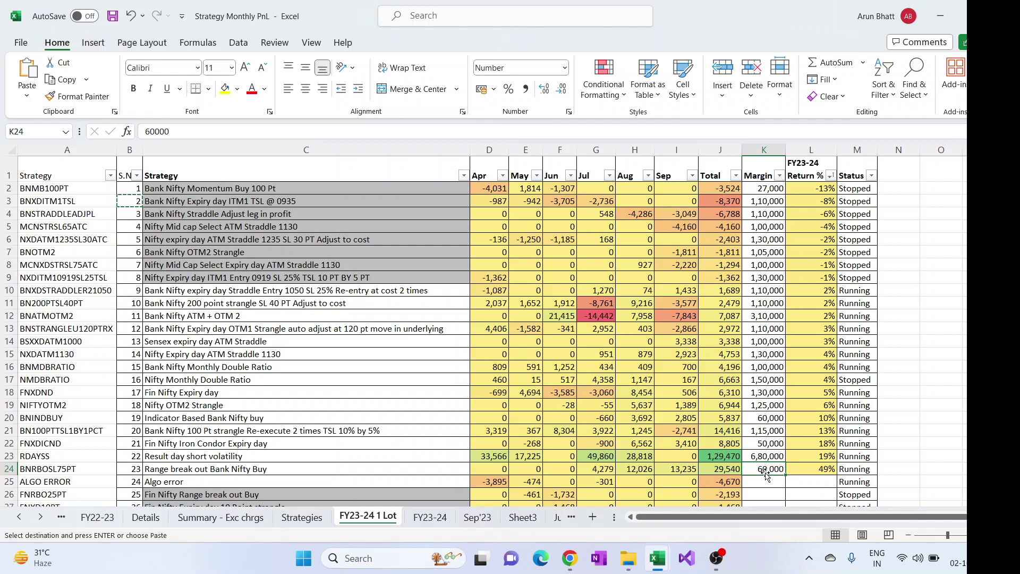
Calculate =400*15 in cell N24, beside the Range break out Bank Nifty Buy row.
{"action": "left_click", "coordinate": [902, 469]}
{"action": "type", "text": "="}
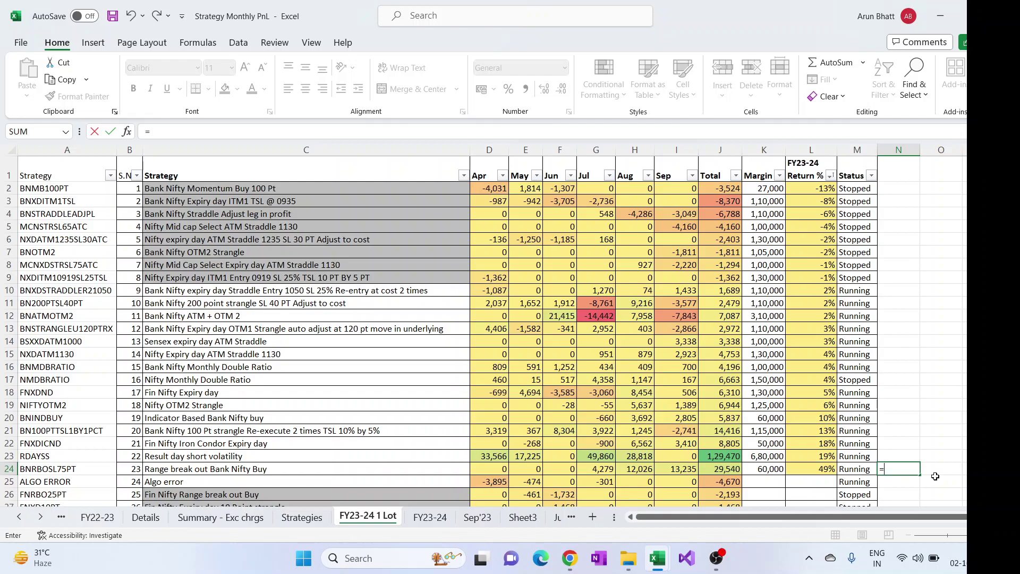
{"action": "type", "text": "400*15"}
{"action": "key", "text": "Tab"}
{"action": "key", "text": "Left"}
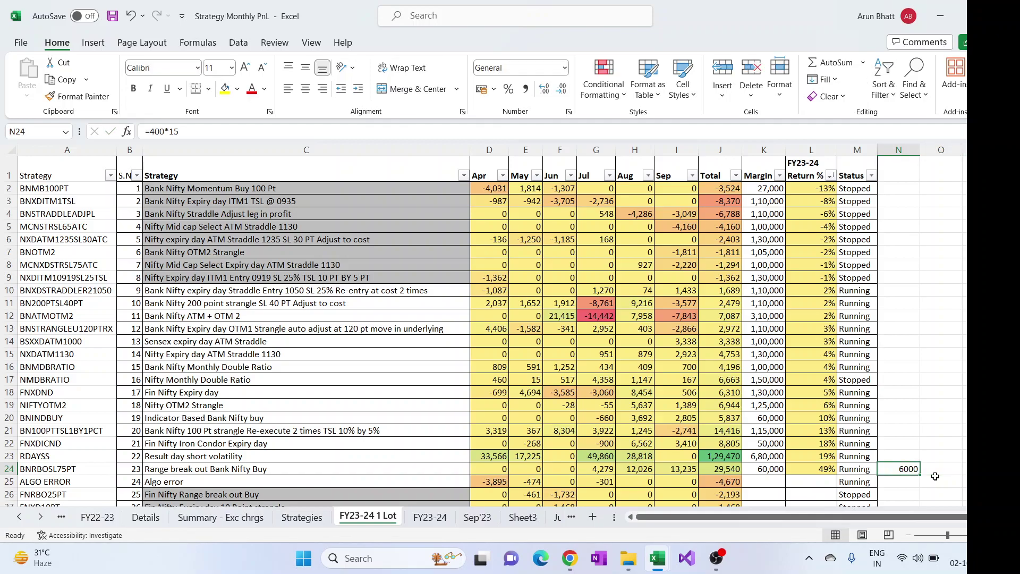
Compare the calculated amount in N24 with the total profit of Range break out Bank Nifty Buy in the same row.
{"action": "key", "text": "Left"}
{"action": "key", "text": "Left"}
{"action": "key", "text": "Left"}
{"action": "key", "text": "Left"}
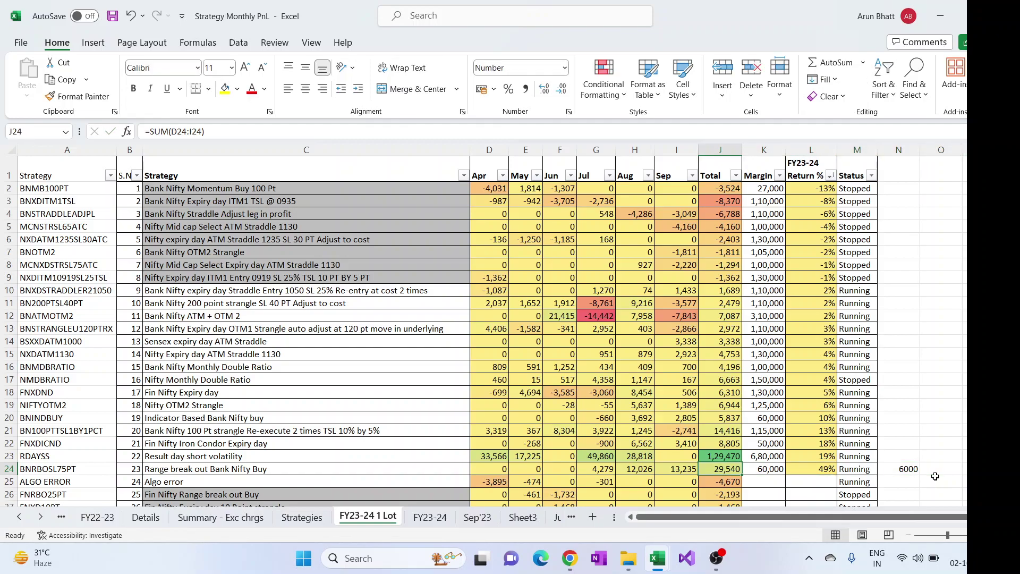
{"action": "key", "text": "Right"}
{"action": "key", "text": "Right"}
{"action": "key", "text": "Right"}
{"action": "key", "text": "Right"}
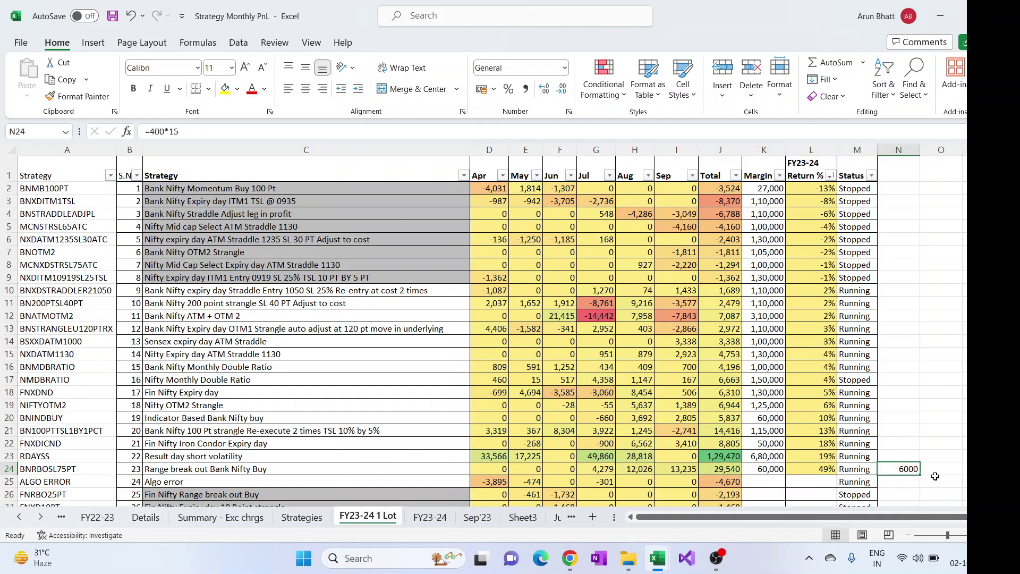
{"action": "key", "text": "Left"}
{"action": "key", "text": "Left"}
{"action": "key", "text": "Left"}
{"action": "key", "text": "Left"}
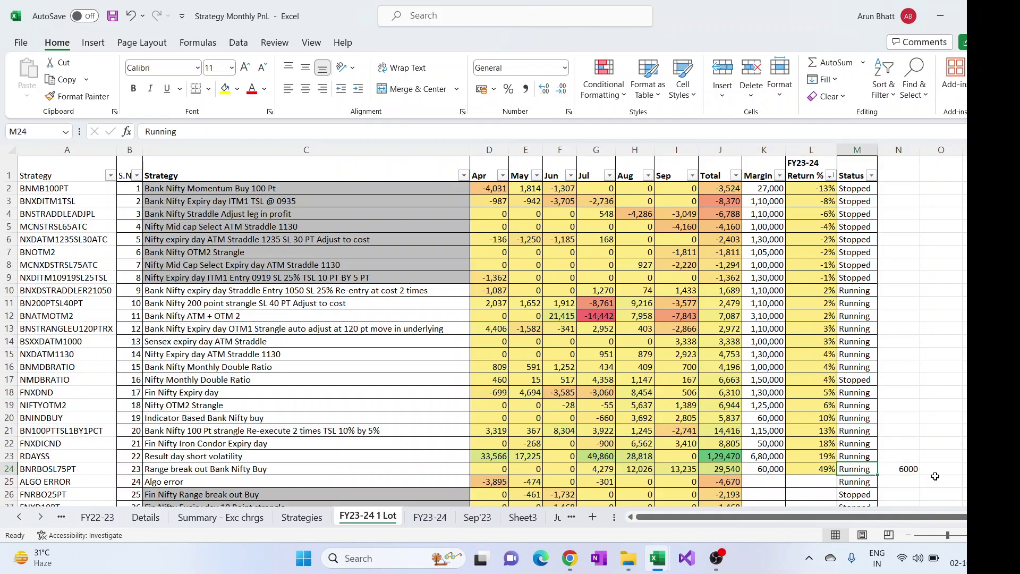
{"action": "key", "text": "Right"}
{"action": "key", "text": "Right"}
{"action": "key", "text": "Right"}
{"action": "key", "text": "Right"}
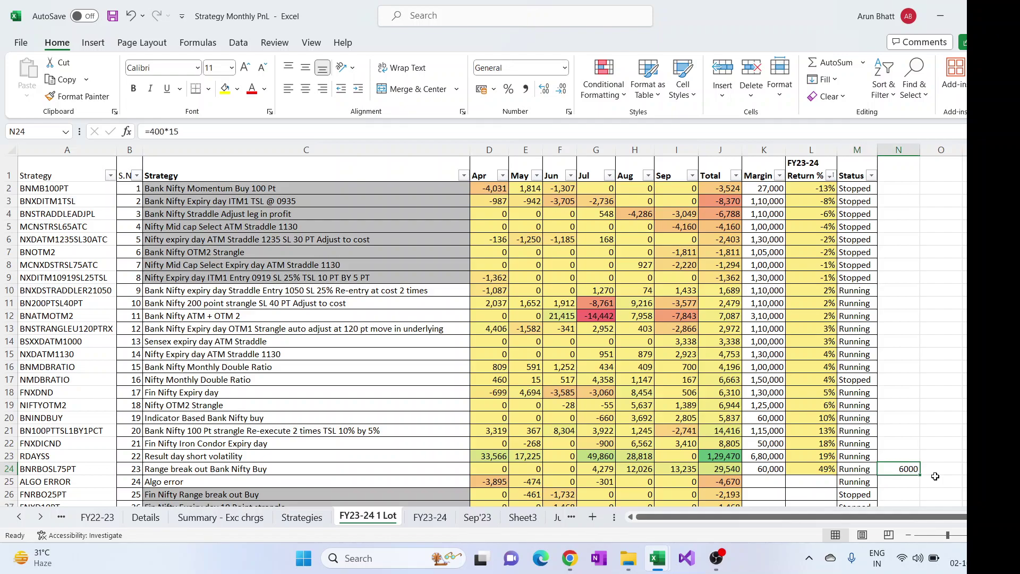
Clear the calculation from N24 and review the margins of Range break out Bank Nifty Buy, Result day short volatility and Fin Nifty Iron Condor Expiry day.
{"action": "key", "text": "Left"}
{"action": "key", "text": "Left"}
{"action": "key", "text": "Left"}
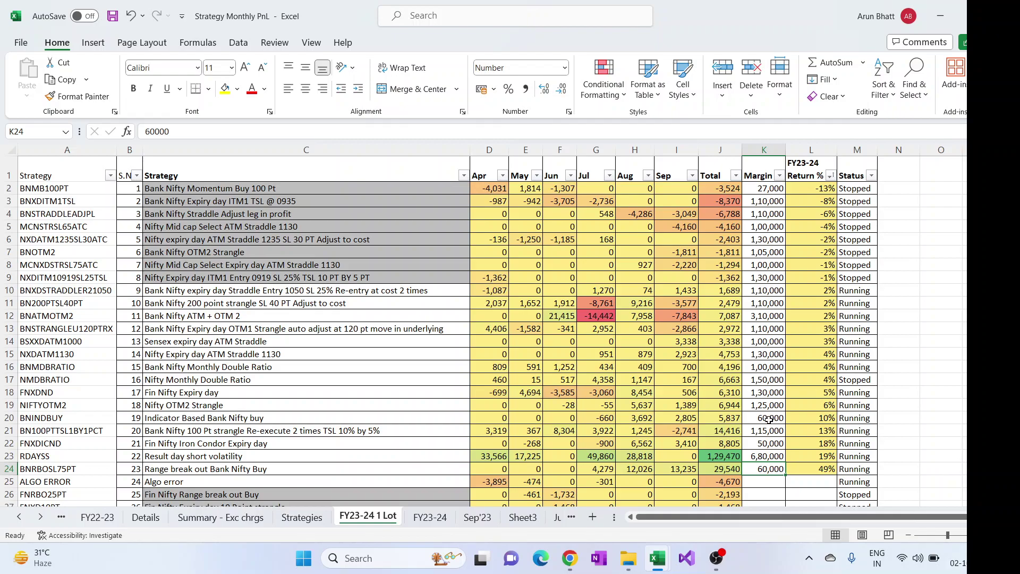
{"action": "left_click", "coordinate": [766, 456]}
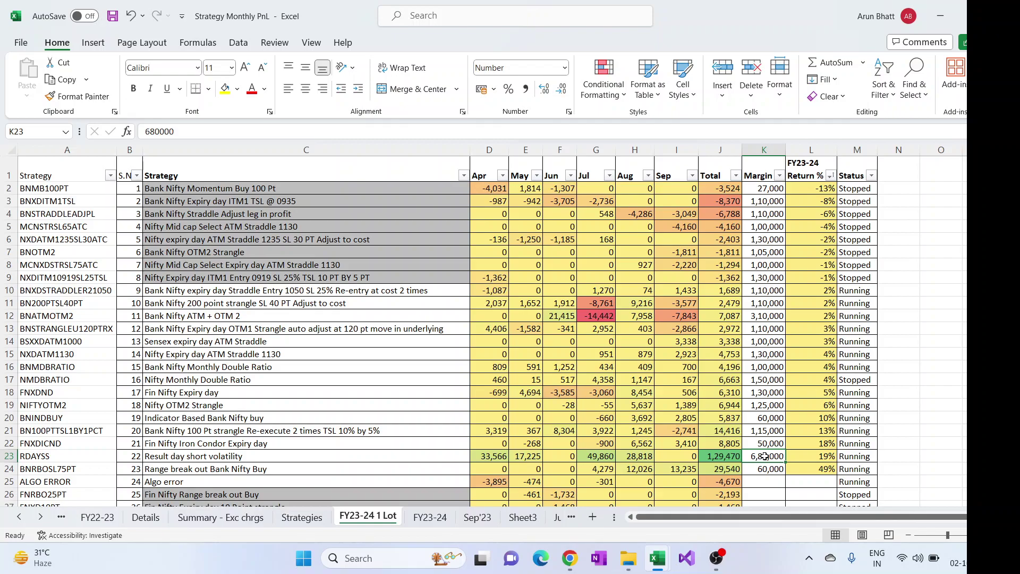
{"action": "left_click", "coordinate": [768, 443]}
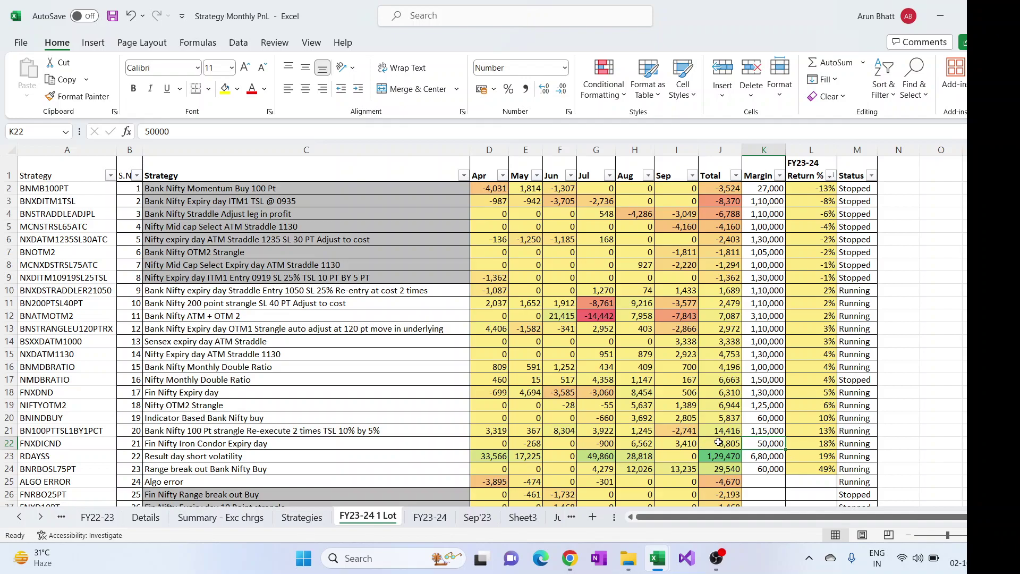
Fill the Fin Nifty Iron Condor Expiry day and Fin Nifty Expiry day name cells with yellow and check the latter's margin.
{"action": "left_click", "coordinate": [271, 444]}
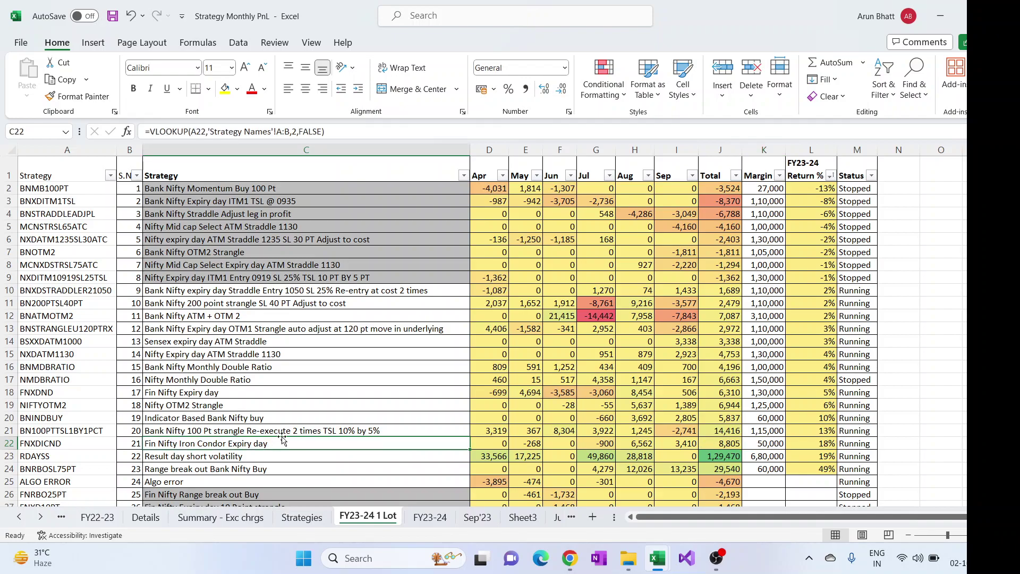
{"action": "left_click", "coordinate": [225, 88]}
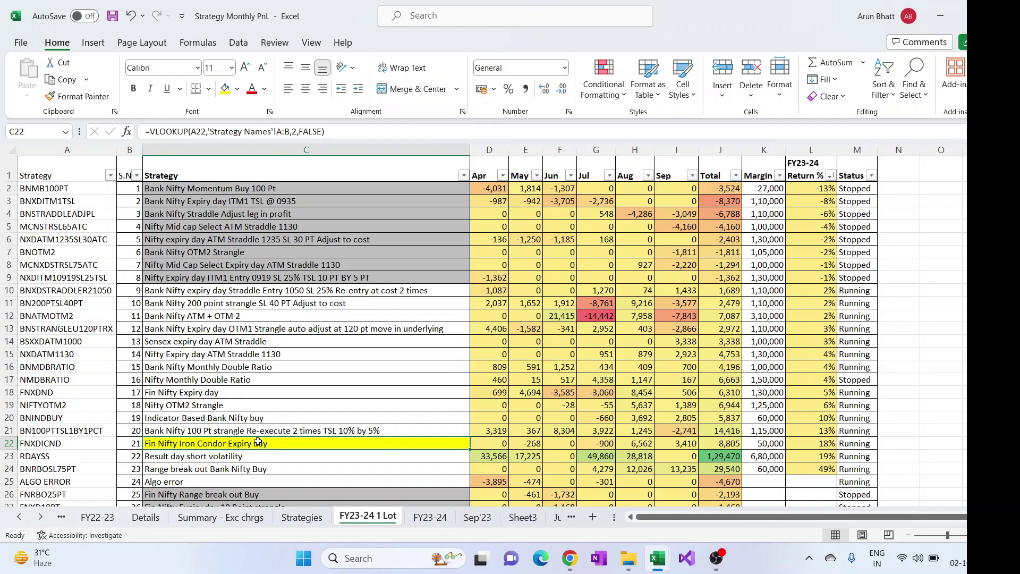
{"action": "left_click", "coordinate": [242, 383]}
{"action": "left_click", "coordinate": [244, 392]}
{"action": "left_click", "coordinate": [223, 89]}
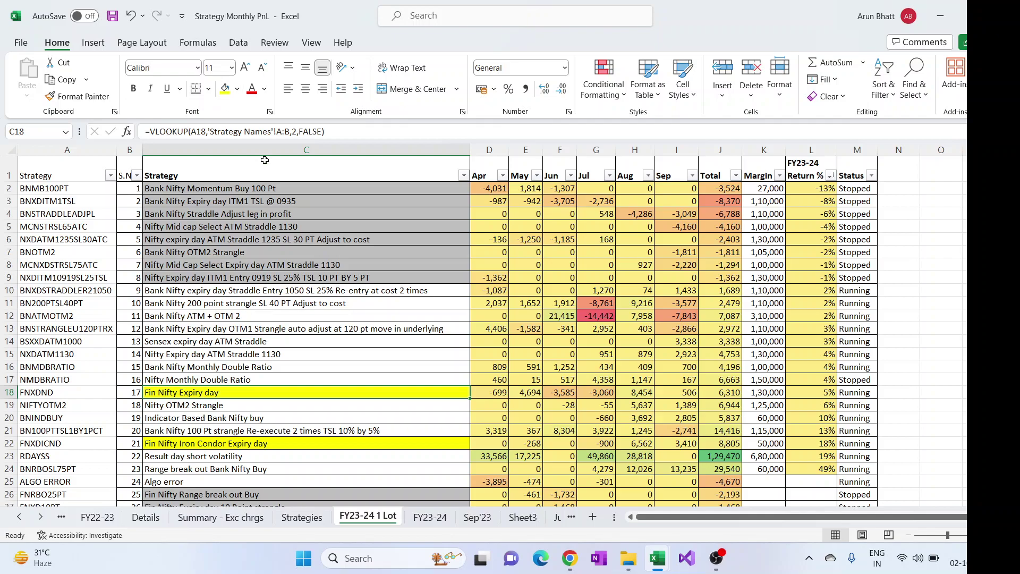
{"action": "left_click", "coordinate": [761, 391]}
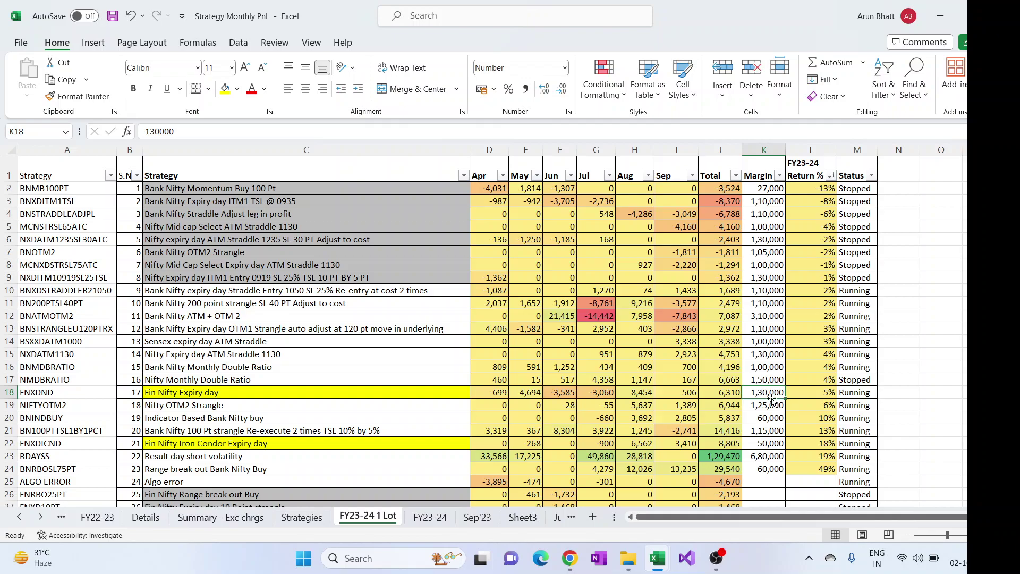
Compare the margins and total profits of Fin Nifty Iron Condor Expiry day and Nifty Monthly Double Ratio, including the latter's return.
{"action": "left_click", "coordinate": [768, 443]}
{"action": "left_click", "coordinate": [760, 379]}
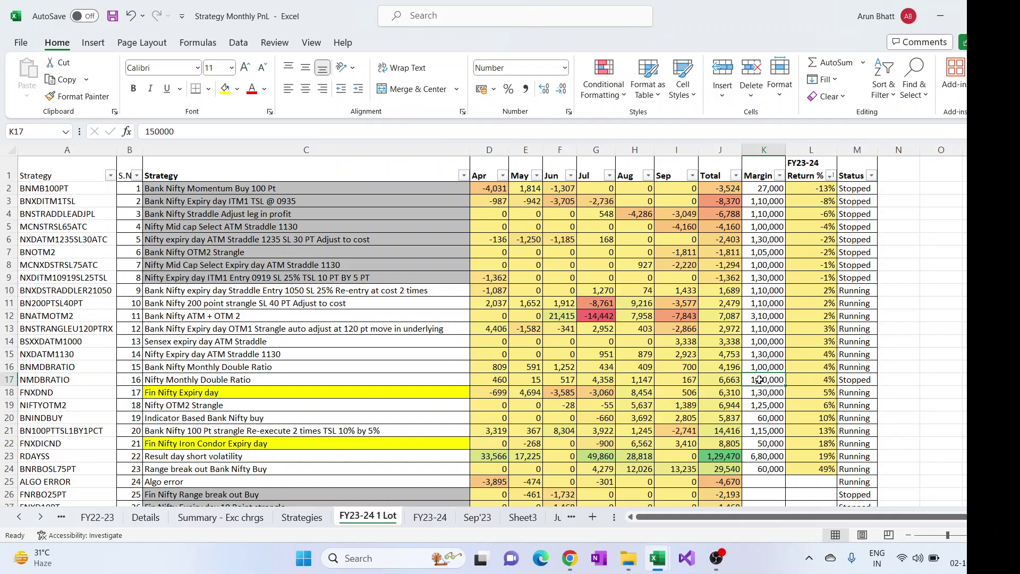
{"action": "left_click", "coordinate": [731, 380]}
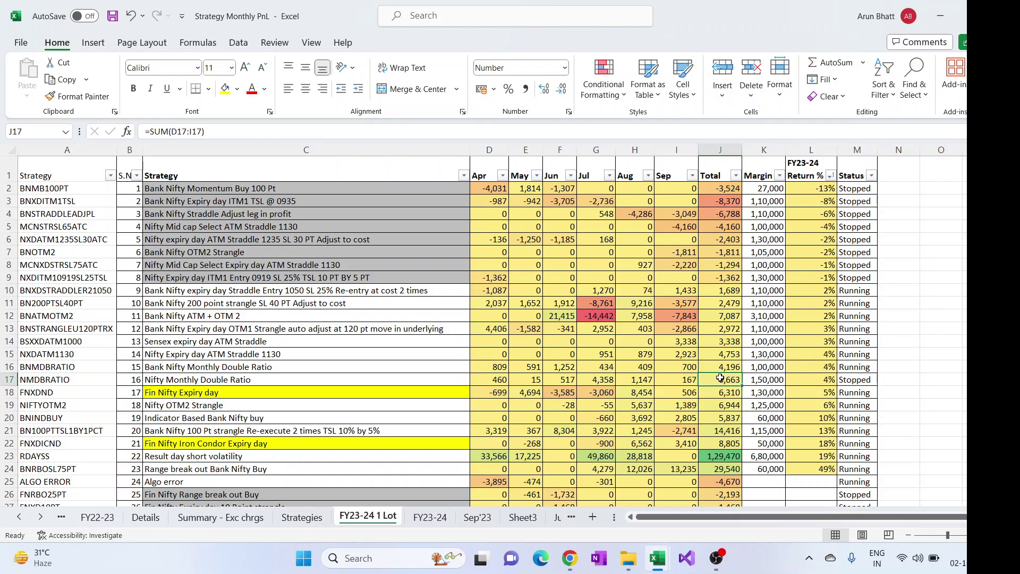
{"action": "left_click", "coordinate": [725, 443]}
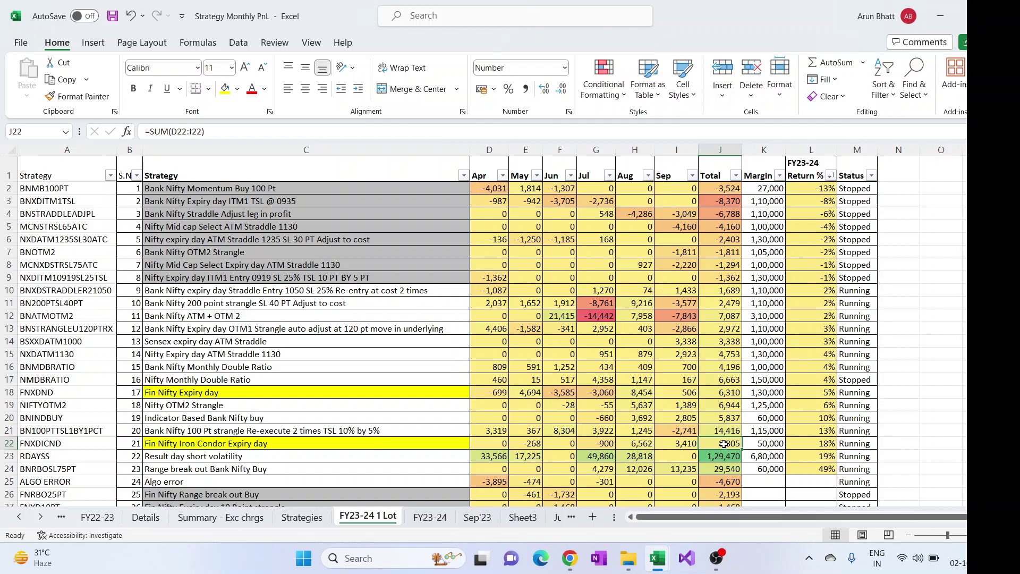
{"action": "left_click", "coordinate": [723, 382]}
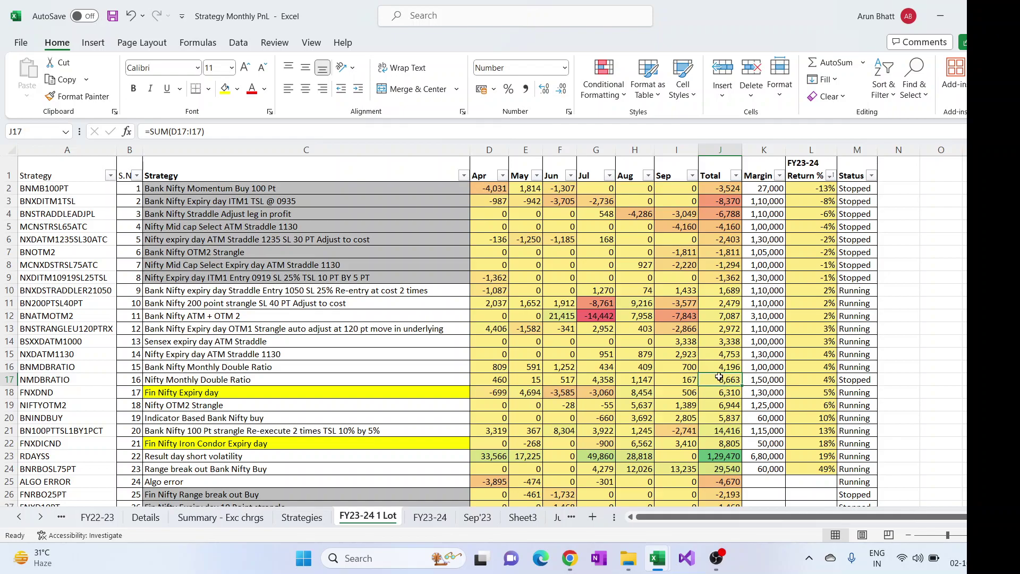
{"action": "left_click", "coordinate": [727, 444]}
{"action": "left_click", "coordinate": [728, 382]}
{"action": "left_click", "coordinate": [825, 382]}
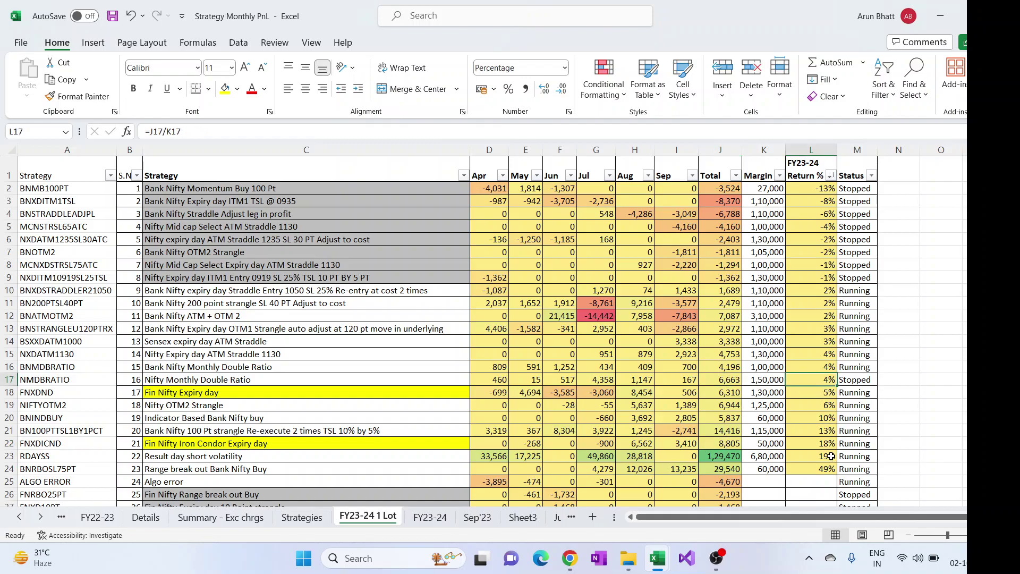
Compare the margins of both yellow-filled Fin Nifty strategies and check the return of Bank Nifty 100 Pt strangle.
{"action": "left_click", "coordinate": [764, 442]}
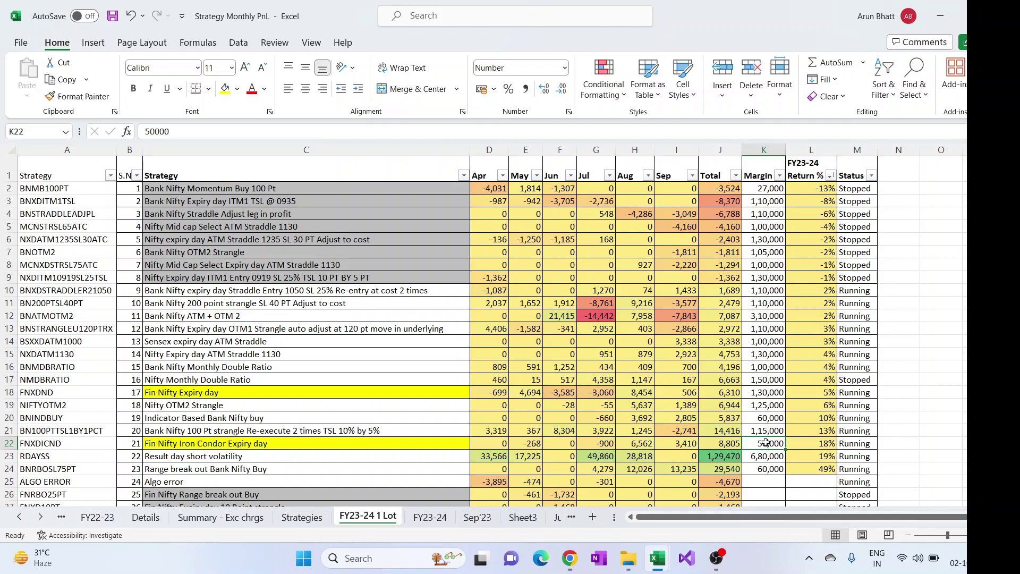
{"action": "left_click", "coordinate": [769, 391]}
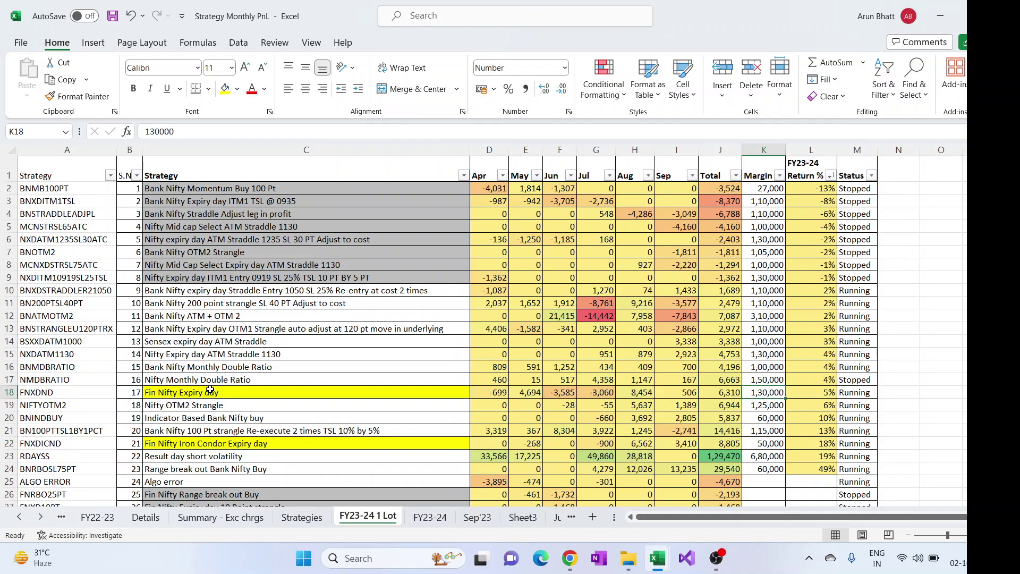
{"action": "left_click", "coordinate": [294, 427]}
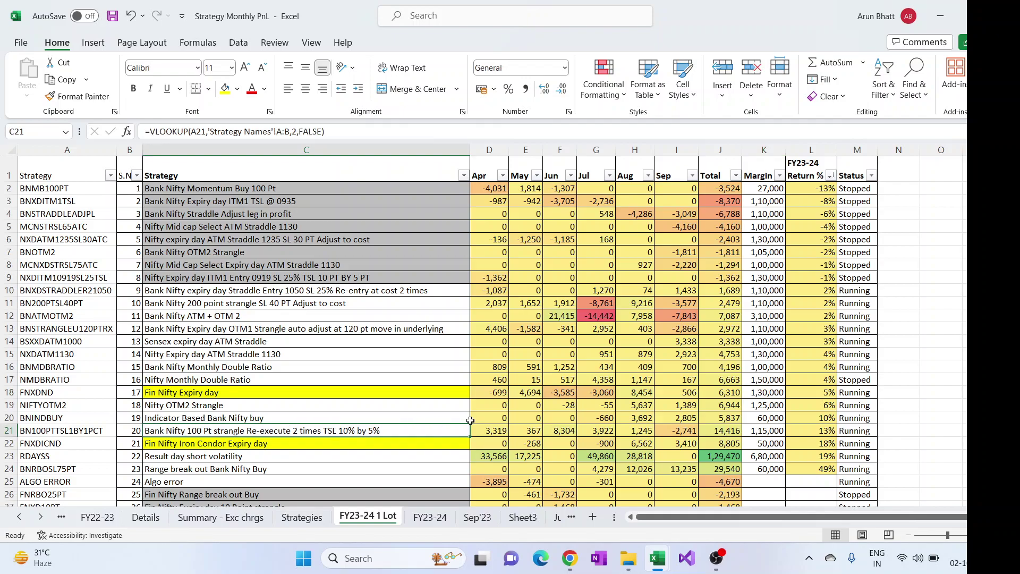
{"action": "left_click", "coordinate": [827, 433]}
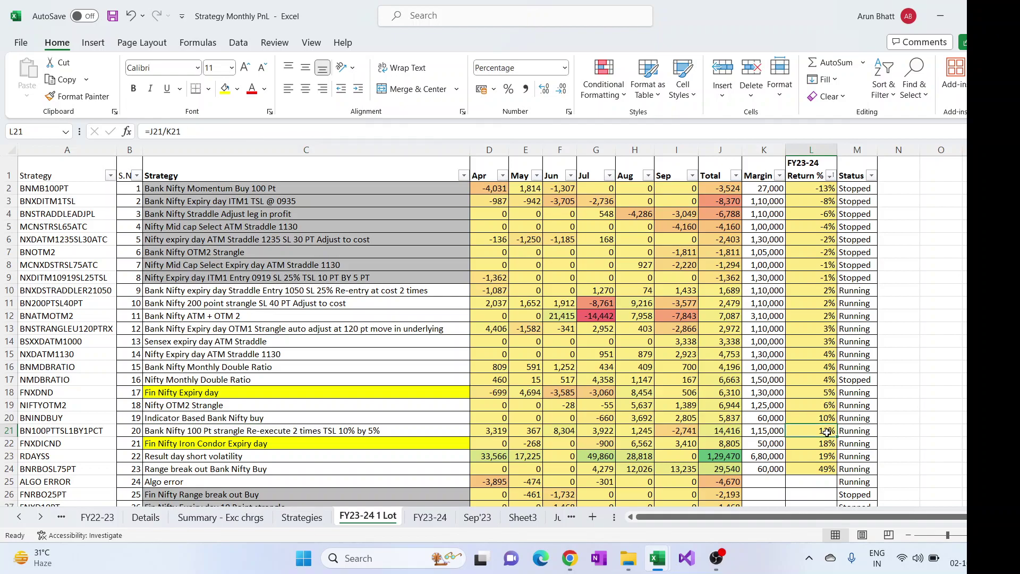
Review the July result and return of Indicator Based Bank Nifty buy against the return of Range break out Bank Nifty Buy.
{"action": "left_click", "coordinate": [811, 408]}
{"action": "left_click", "coordinate": [811, 416]}
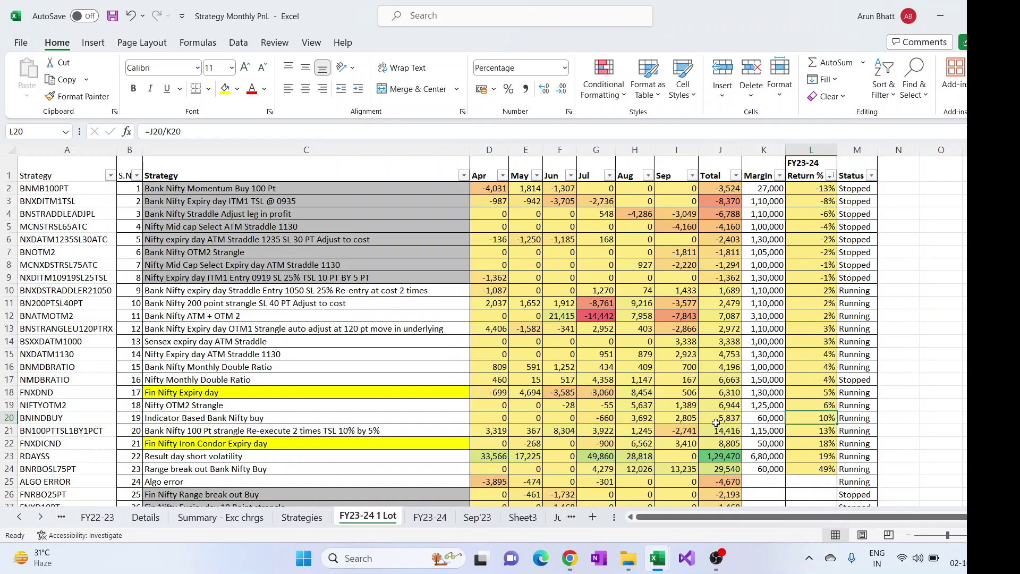
{"action": "left_click", "coordinate": [604, 419]}
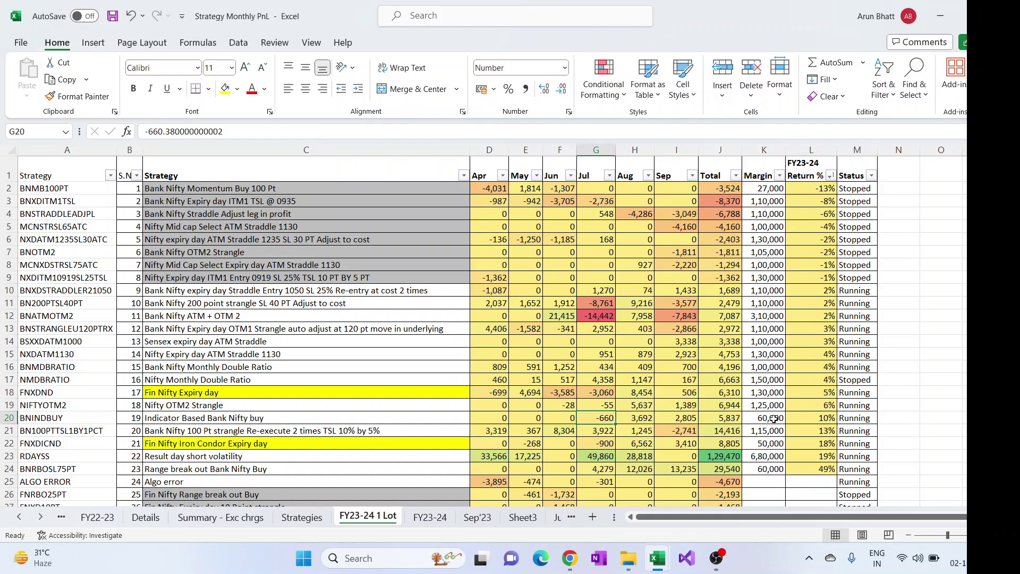
{"action": "left_click", "coordinate": [811, 421]}
{"action": "left_click", "coordinate": [823, 469]}
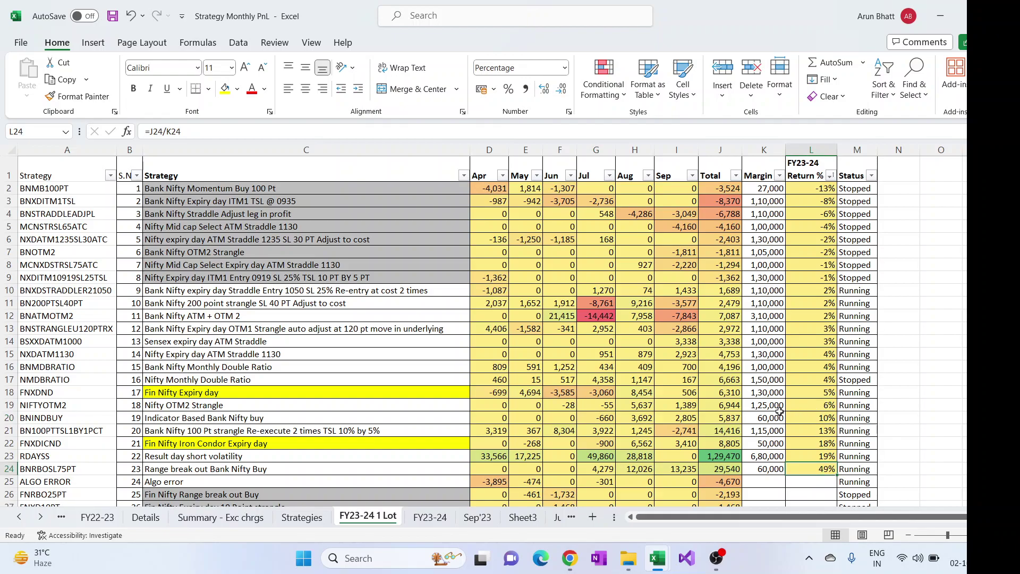
Examine the April to September results and returns of the Bank Nifty and Nifty Monthly Double Ratio rows.
{"action": "left_click_drag", "start_coordinate": [269, 375], "coordinate": [819, 368]}
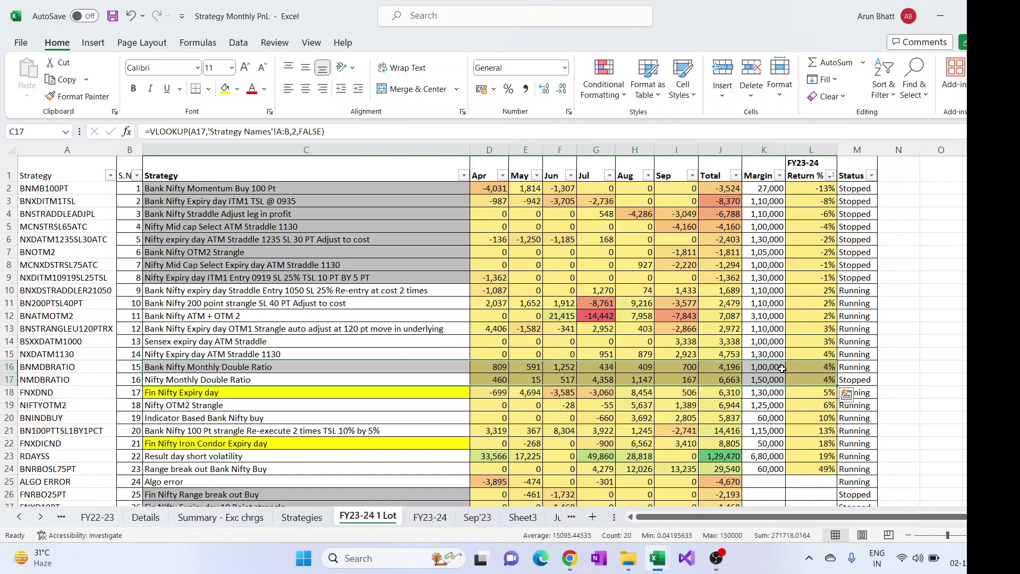
{"action": "left_click_drag", "start_coordinate": [501, 368], "coordinate": [677, 375]}
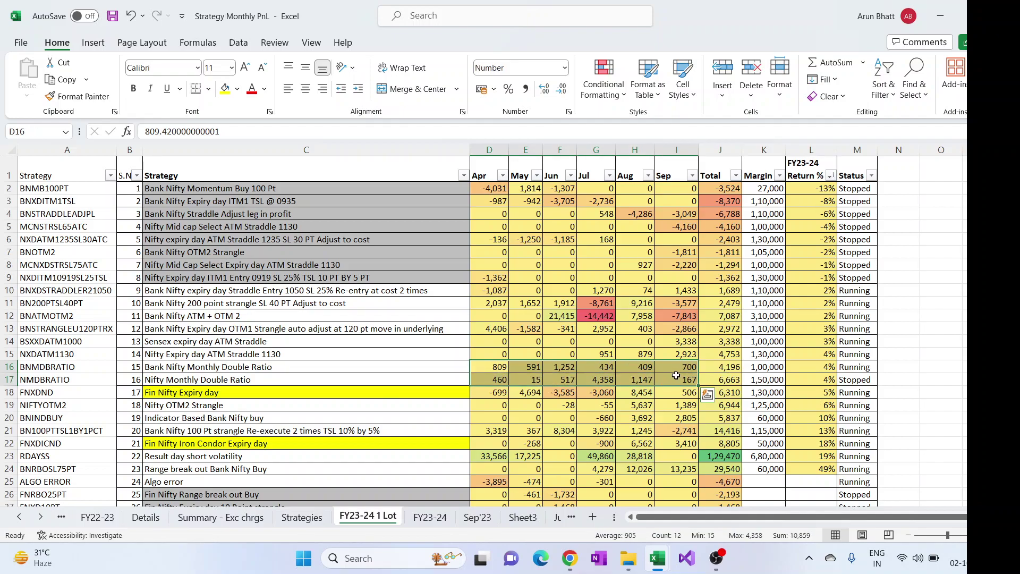
{"action": "left_click", "coordinate": [276, 353]}
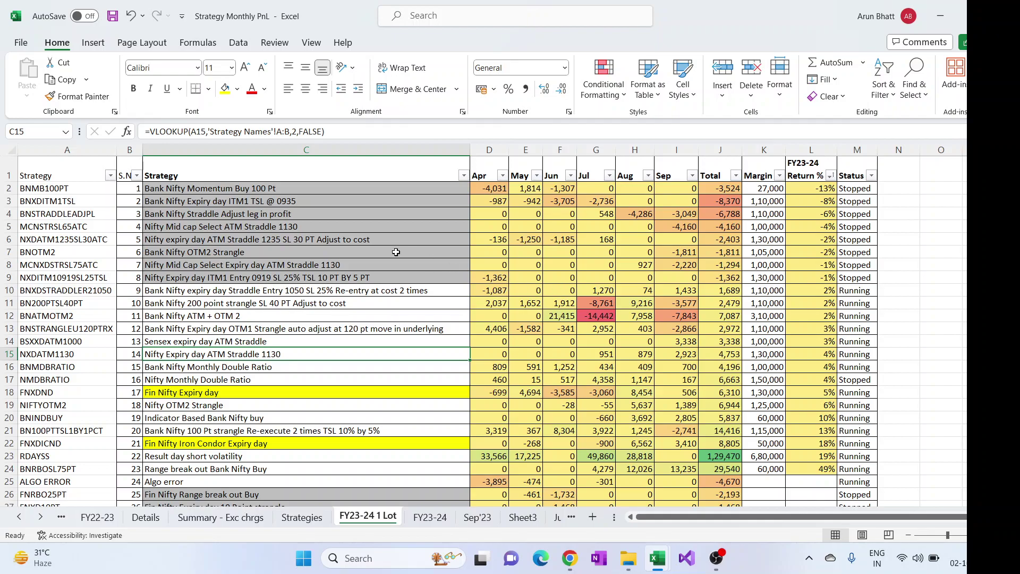
Check the returns of Bank Nifty Momentum Buy 100 Pt and Bank Nifty Expiry day ITM1 TSL, including the former's April to June results.
{"action": "left_click", "coordinate": [254, 187]}
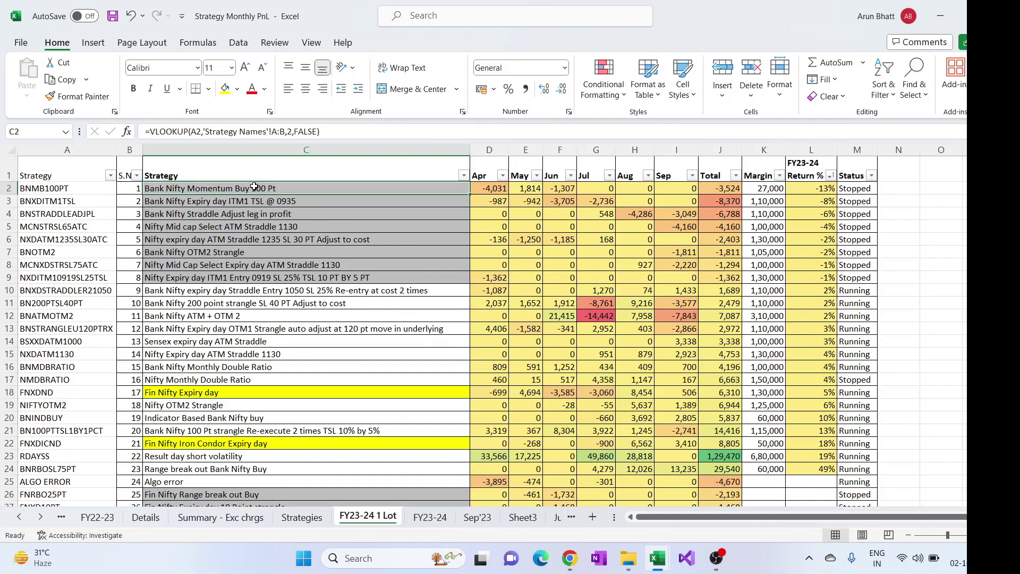
{"action": "left_click_drag", "start_coordinate": [486, 189], "coordinate": [562, 187]}
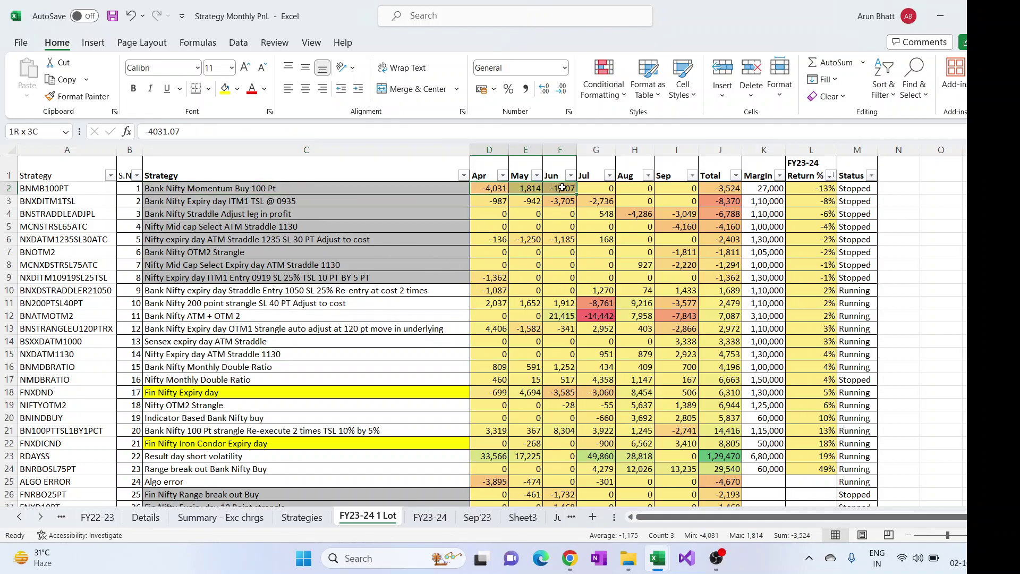
{"action": "left_click", "coordinate": [820, 188]}
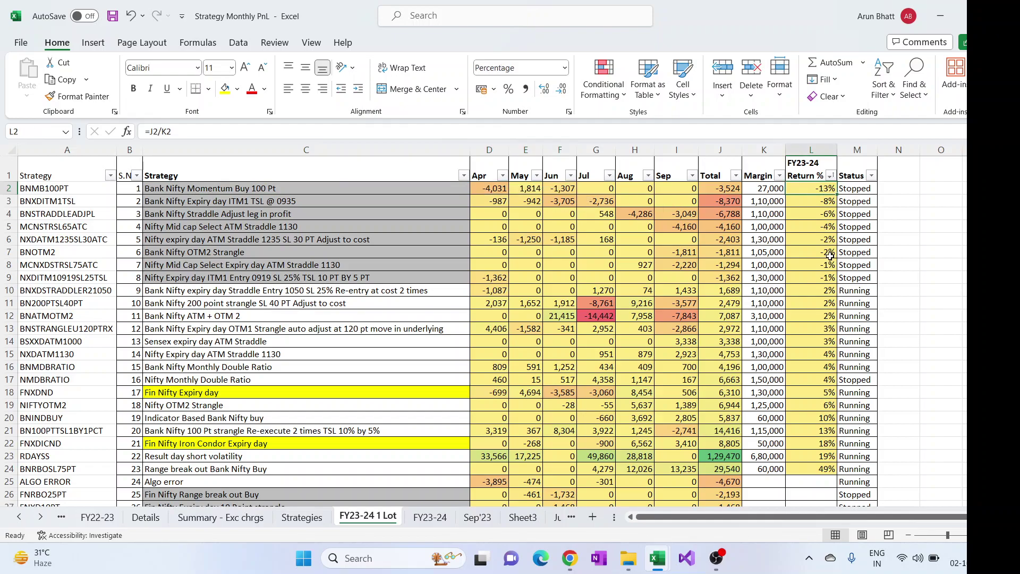
{"action": "left_click", "coordinate": [266, 201]}
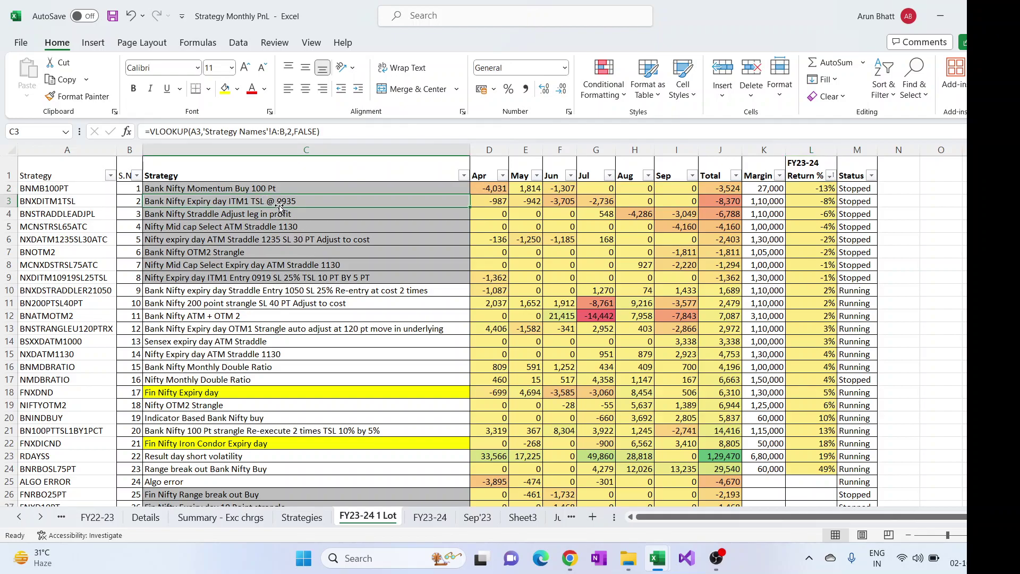
{"action": "left_click", "coordinate": [810, 203]}
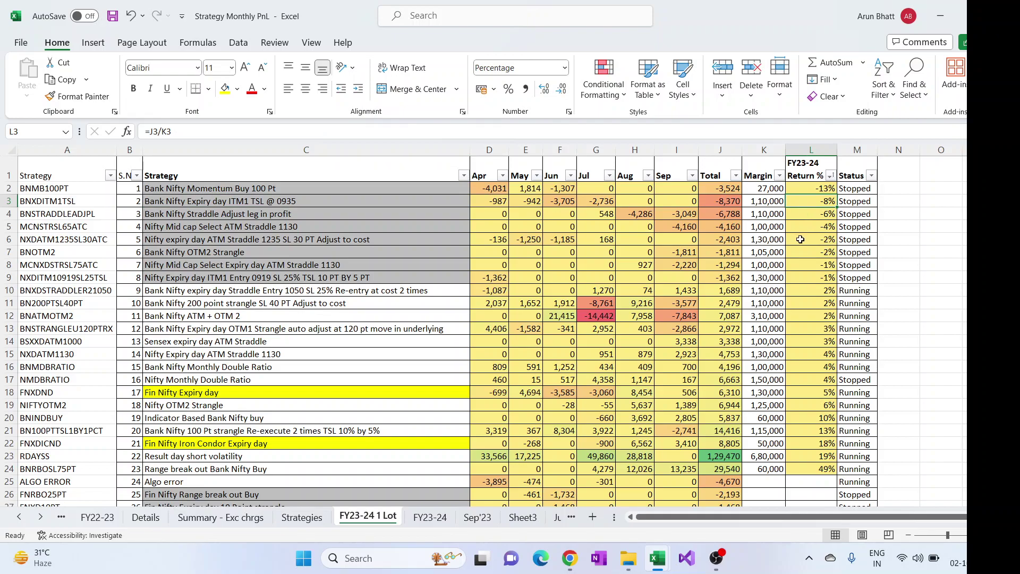
Review the stopped Nifty Mid cap Select ATM Straddle 1130, Bank Nifty OTM2 Strangle and Nifty Expiry day ITM1 strategies.
{"action": "left_click", "coordinate": [228, 227]}
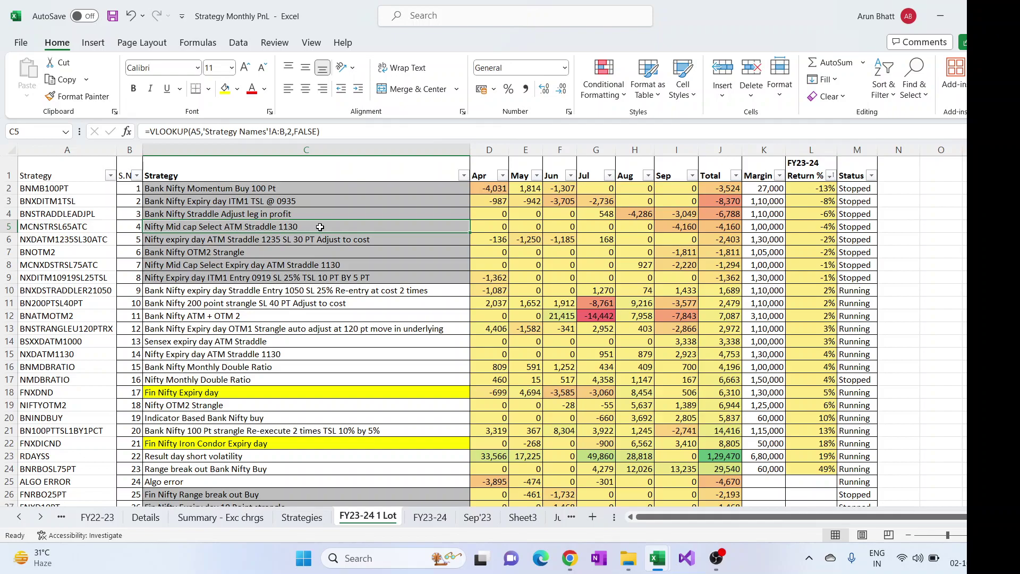
{"action": "left_click", "coordinate": [827, 230]}
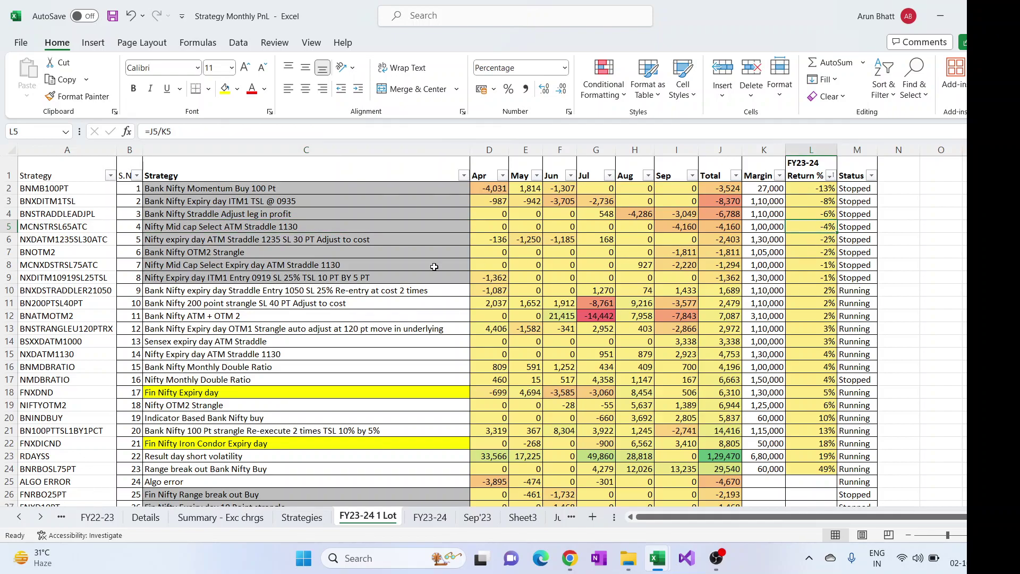
{"action": "left_click", "coordinate": [246, 251]}
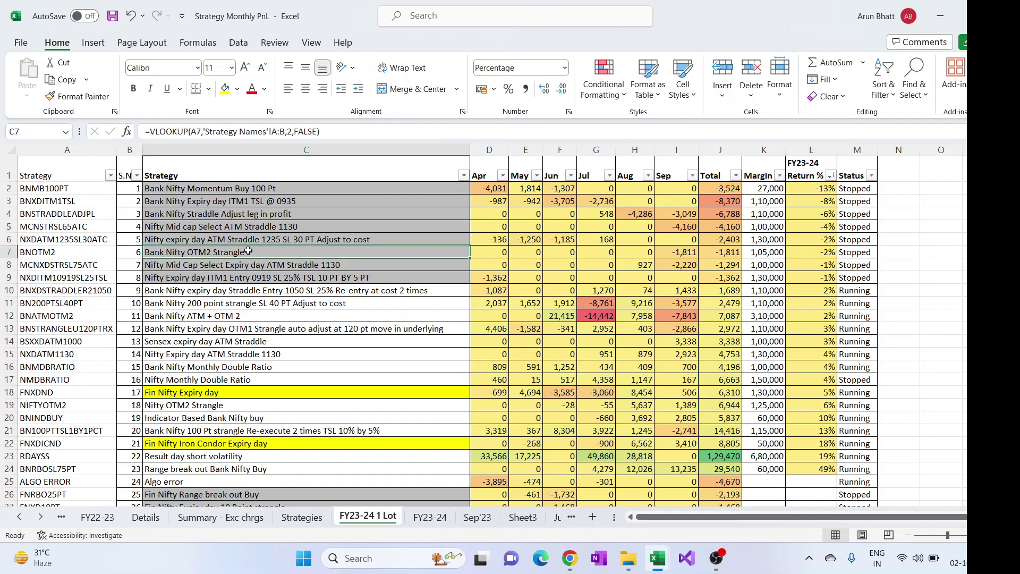
{"action": "left_click", "coordinate": [279, 277]}
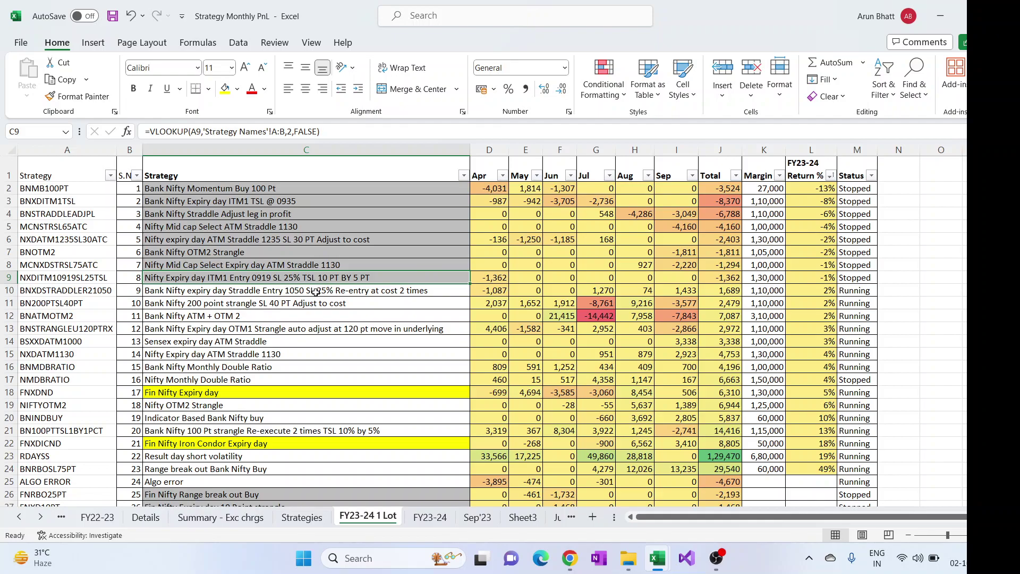
Examine the monthly results of Bank Nifty expiry day Straddle Entry 1050 and the Bank Nifty 200 point strangle row.
{"action": "key", "text": "Down"}
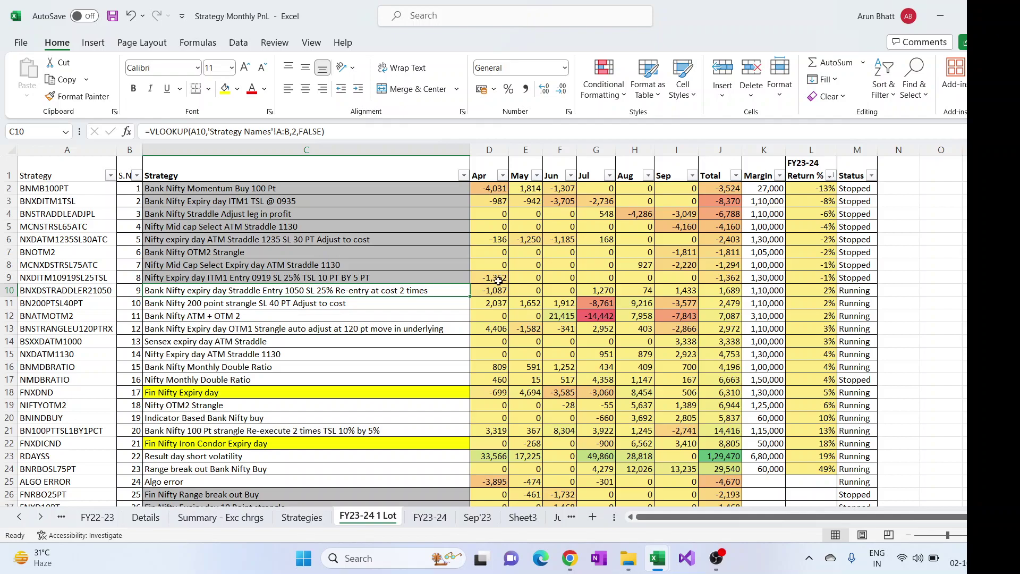
{"action": "left_click_drag", "start_coordinate": [490, 288], "coordinate": [728, 293]}
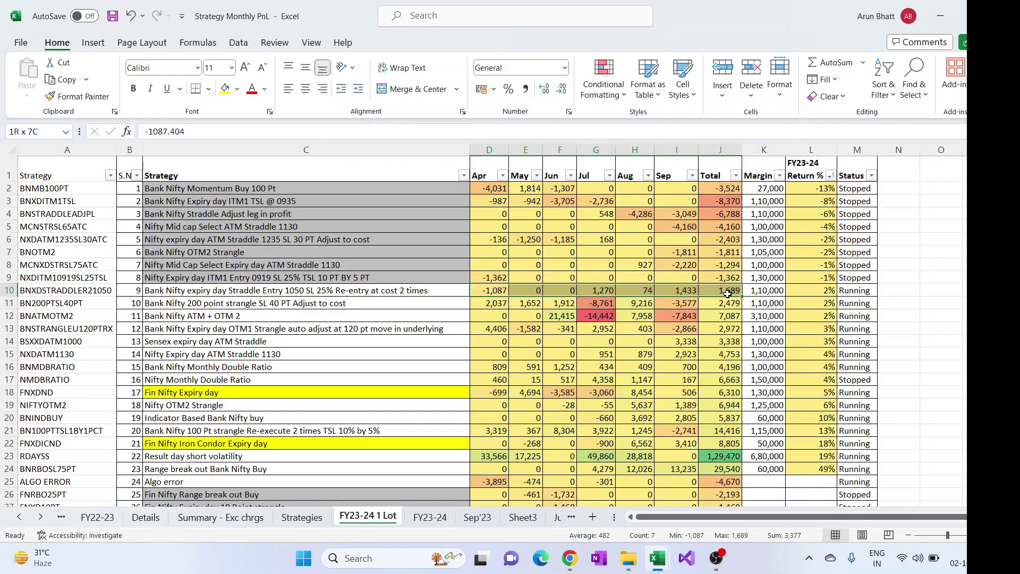
{"action": "left_click", "coordinate": [357, 306]}
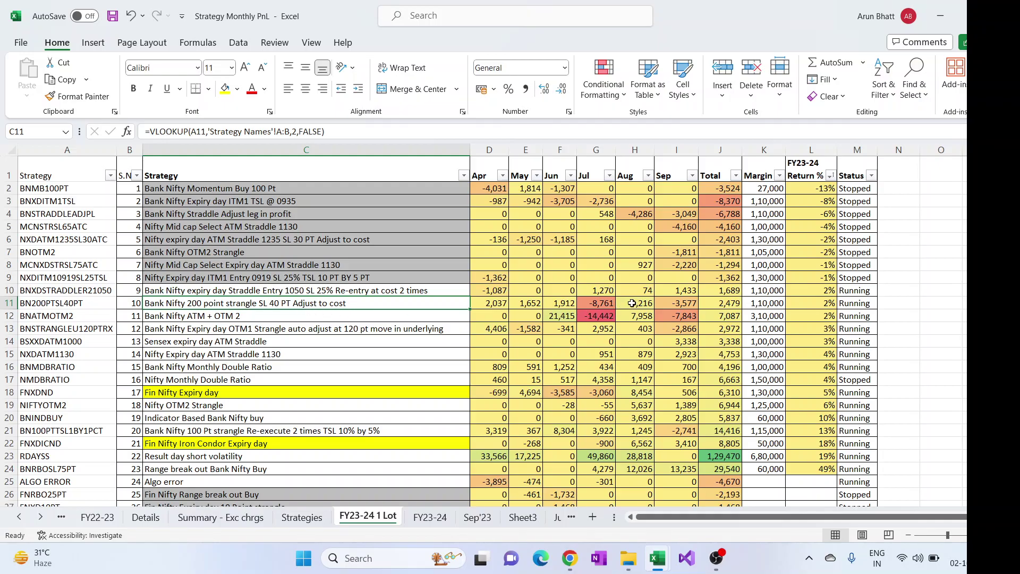
Compare the FY23-24 1 Lot sheet with the FY23-24 sheet and look through the latter's monthly results and totals.
{"action": "left_click", "coordinate": [440, 515]}
{"action": "left_click", "coordinate": [368, 517]}
{"action": "scroll", "coordinate": [612, 306], "scroll_direction": "down", "scroll_amount": 2}
{"action": "scroll", "coordinate": [612, 308], "scroll_direction": "up", "scroll_amount": 2}
{"action": "left_click", "coordinate": [431, 517]}
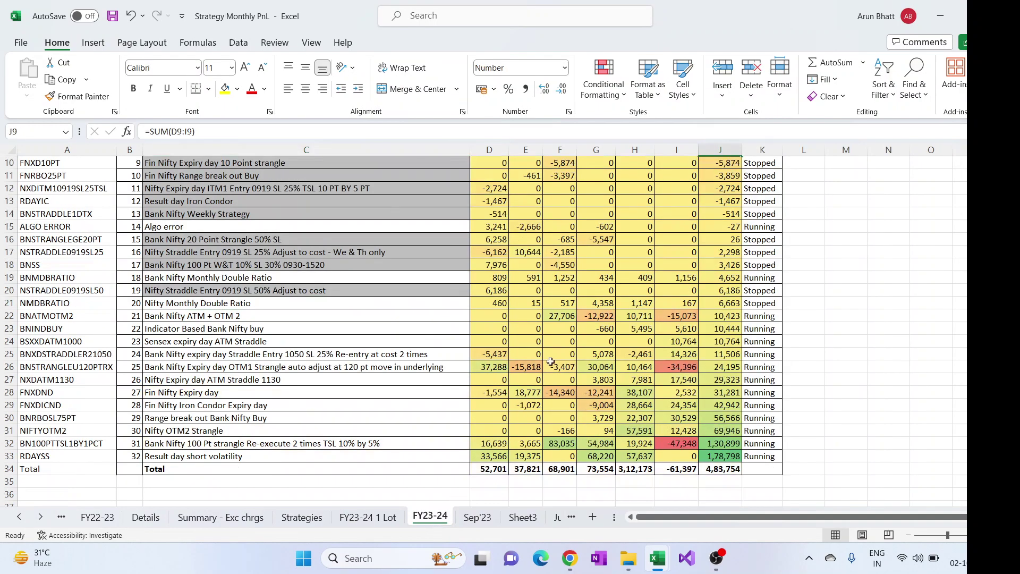
{"action": "scroll", "coordinate": [598, 381], "scroll_direction": "up", "scroll_amount": 2}
{"action": "scroll", "coordinate": [599, 382], "scroll_direction": "down", "scroll_amount": 3}
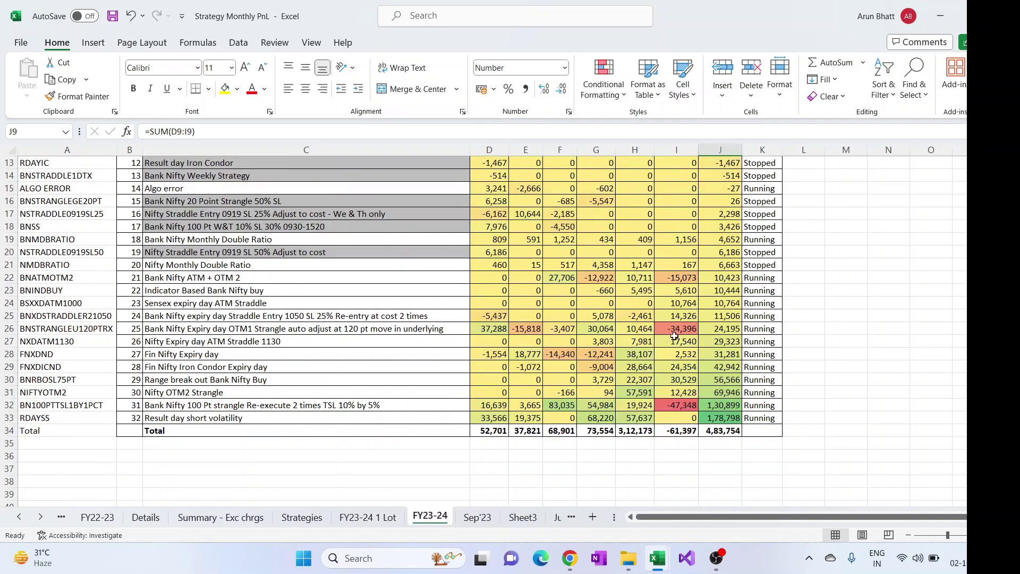
{"action": "scroll", "coordinate": [690, 400], "scroll_direction": "up", "scroll_amount": 4}
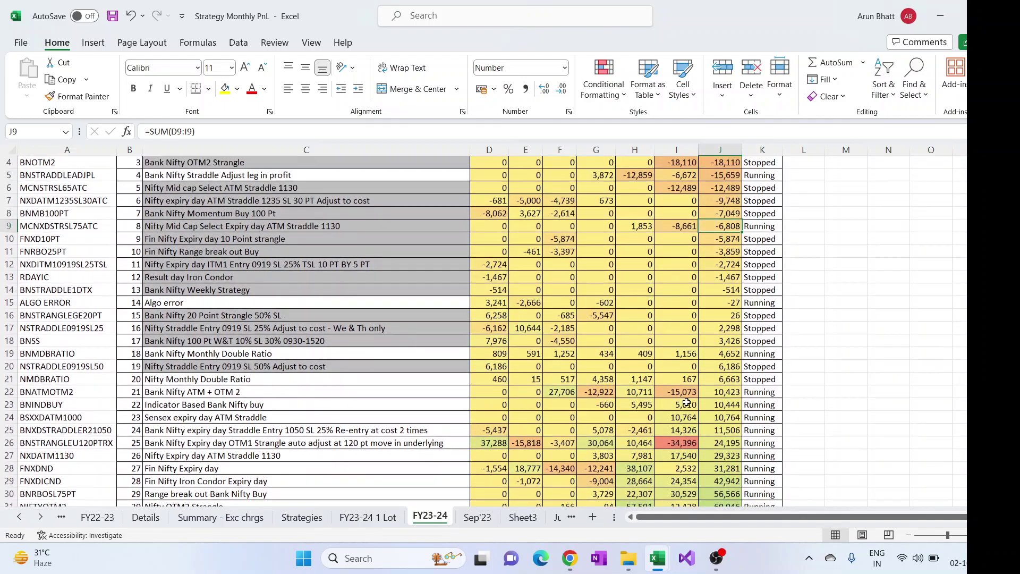
{"action": "scroll", "coordinate": [686, 402], "scroll_direction": "down", "scroll_amount": 4}
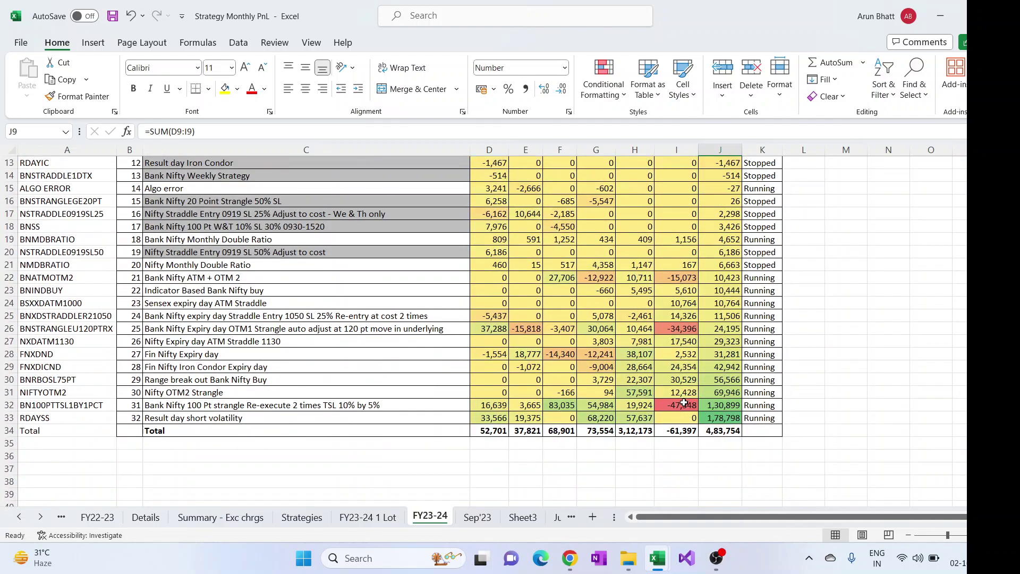
Check the September results of Bank Nifty 100 Pt strangle and Bank Nifty Expiry day OTM1 Strangle against the other FY23-24 strategies.
{"action": "left_click", "coordinate": [684, 404]}
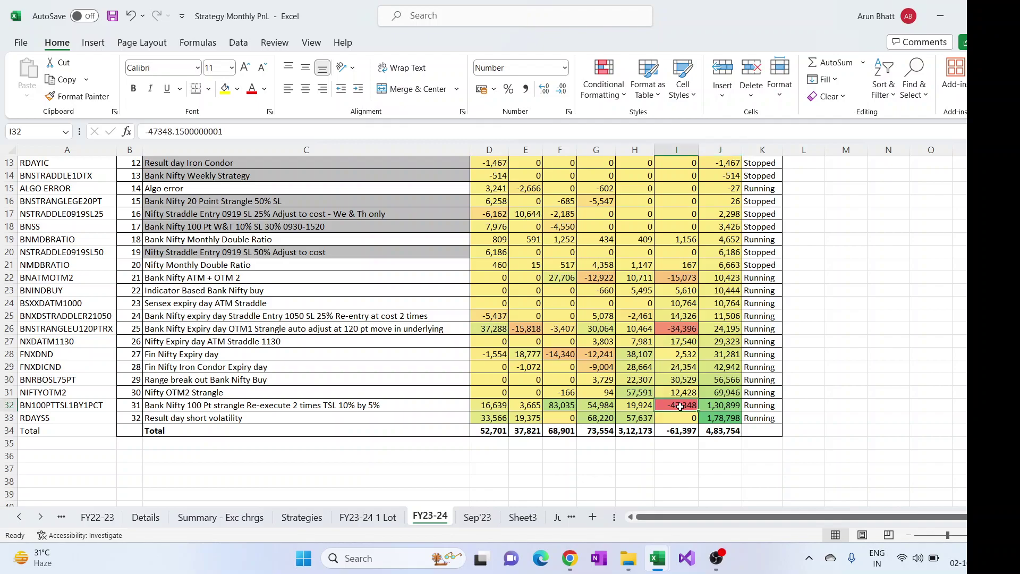
{"action": "left_click", "coordinate": [681, 324]}
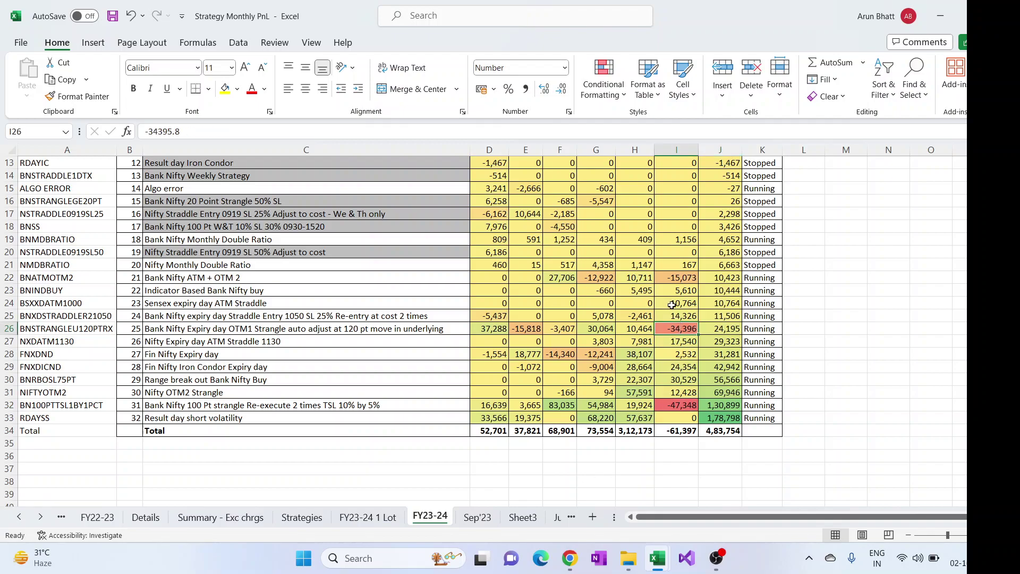
{"action": "scroll", "coordinate": [673, 305], "scroll_direction": "up", "scroll_amount": 4}
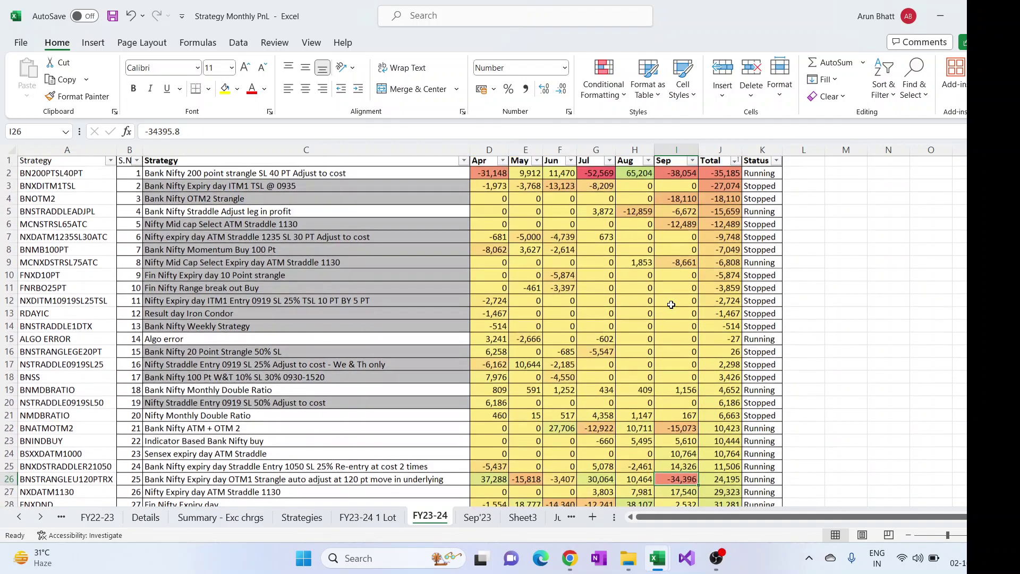
{"action": "scroll", "coordinate": [671, 305], "scroll_direction": "down", "scroll_amount": 3}
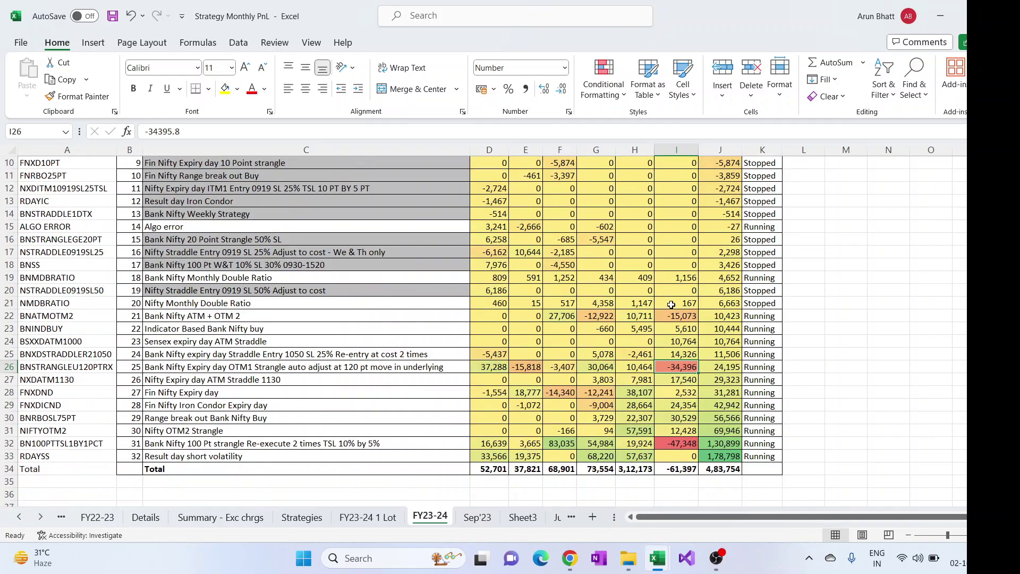
Open the Strategy Basket - Back Testing workbook and update its links to external sources.
{"action": "right_click", "coordinate": [661, 559]}
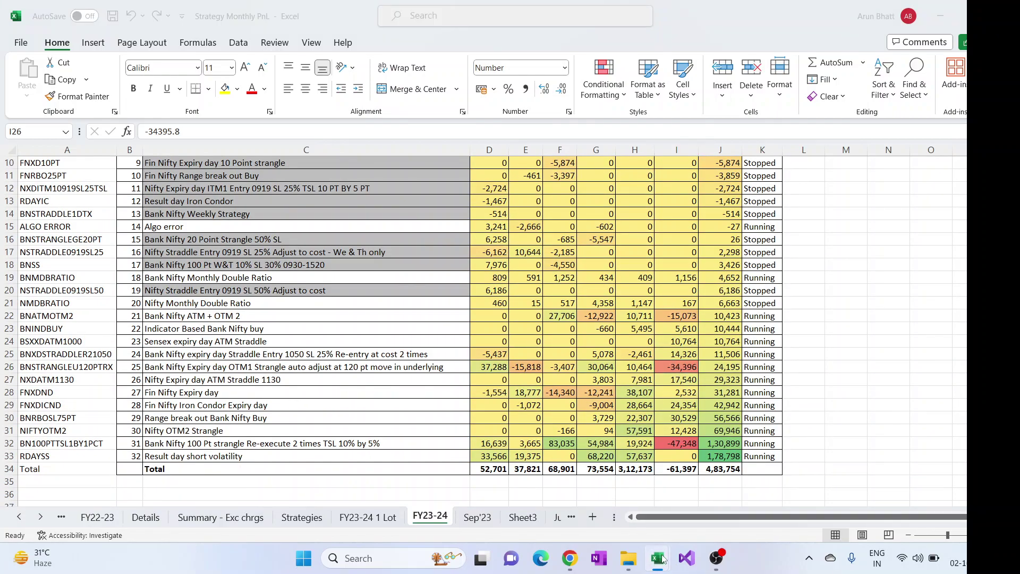
{"action": "left_click", "coordinate": [644, 248]}
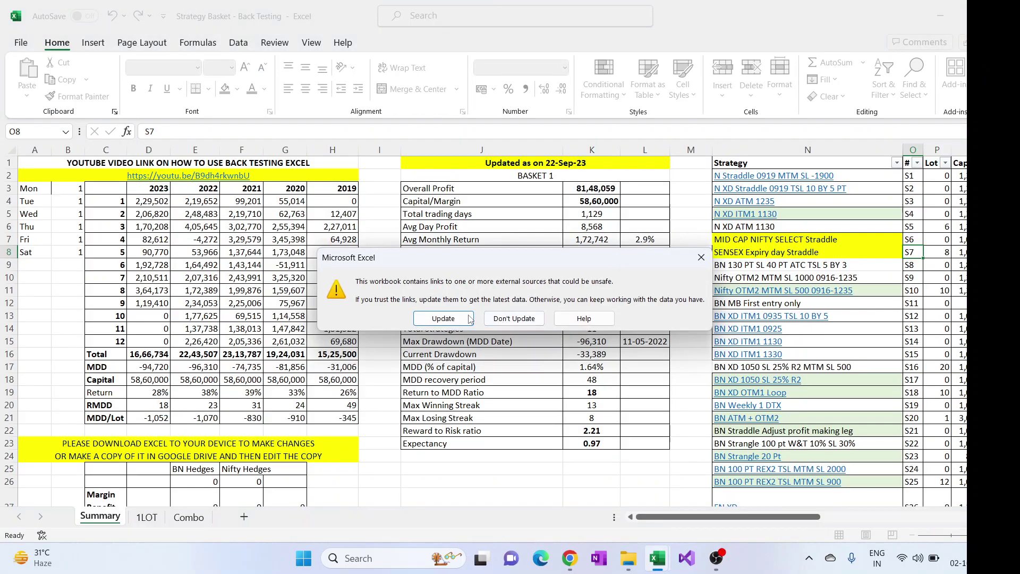
{"action": "left_click", "coordinate": [452, 317]}
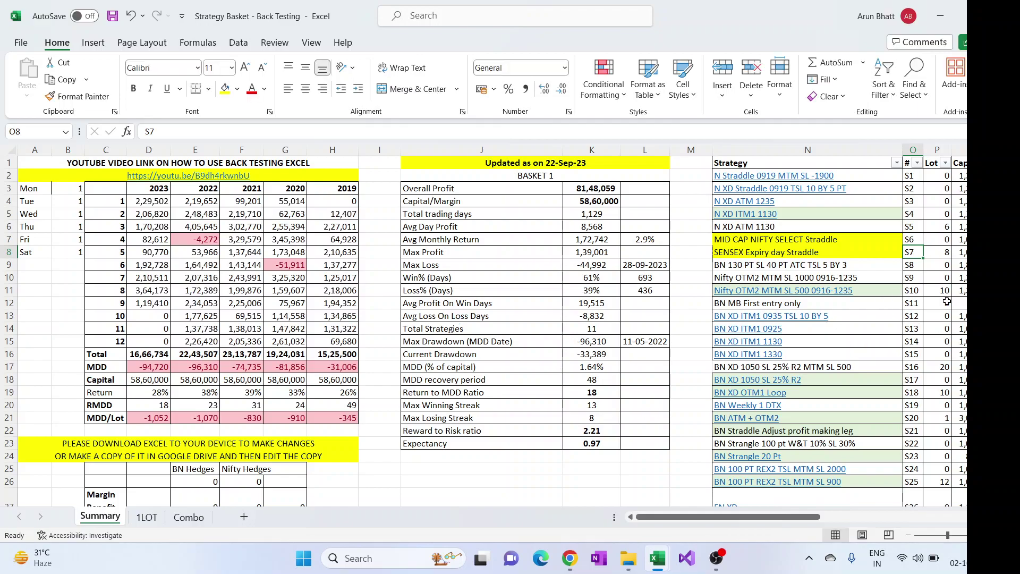
Set the lot count of strategy S16, BN XD 1050 SL 25% R2 MTM SL 500, to 10 on the Summary sheet.
{"action": "scroll", "coordinate": [931, 356], "scroll_direction": "down", "scroll_amount": 3}
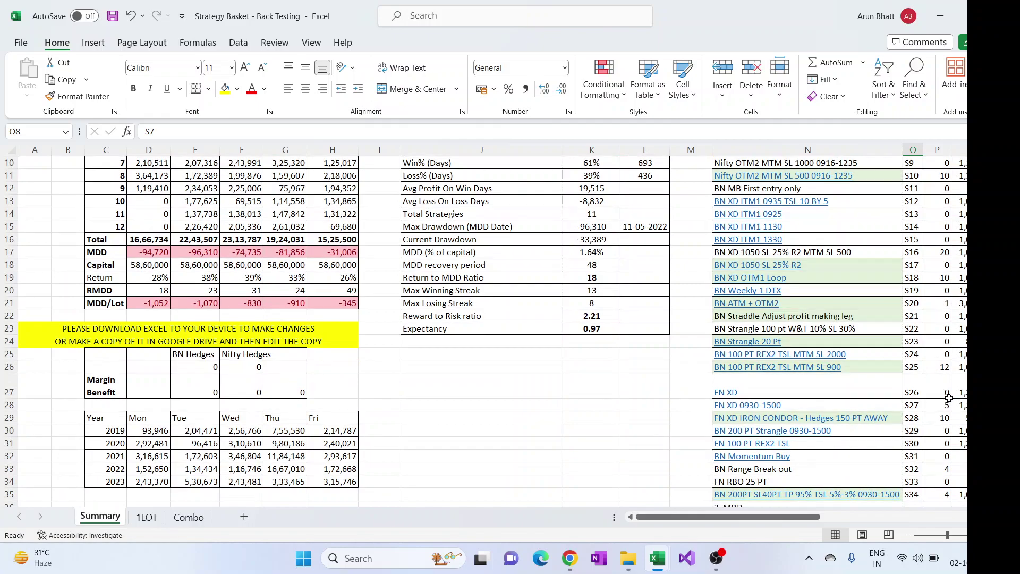
{"action": "left_click", "coordinate": [942, 418]}
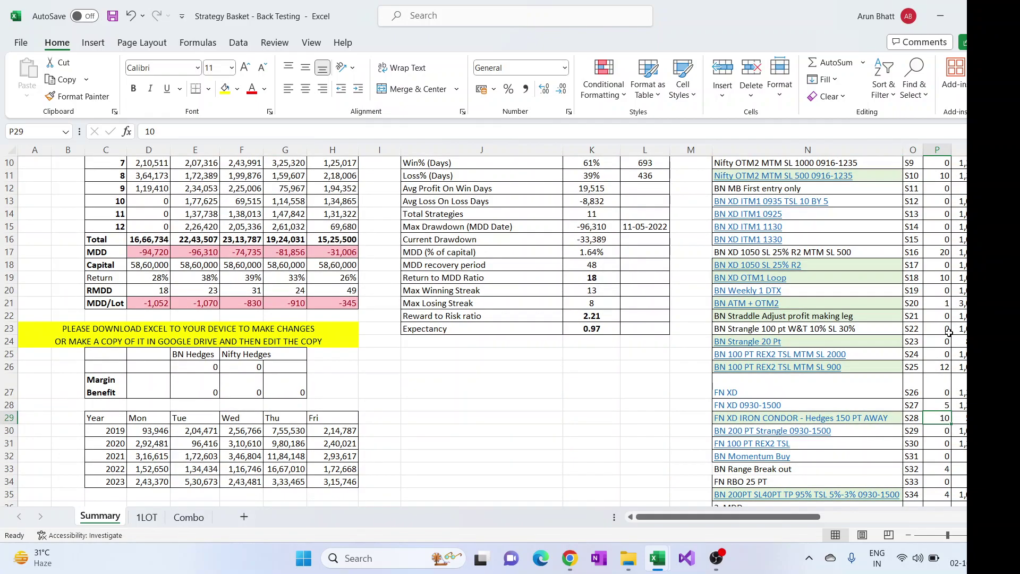
{"action": "scroll", "coordinate": [949, 332], "scroll_direction": "down", "scroll_amount": 2}
{"action": "scroll", "coordinate": [950, 332], "scroll_direction": "up", "scroll_amount": 3}
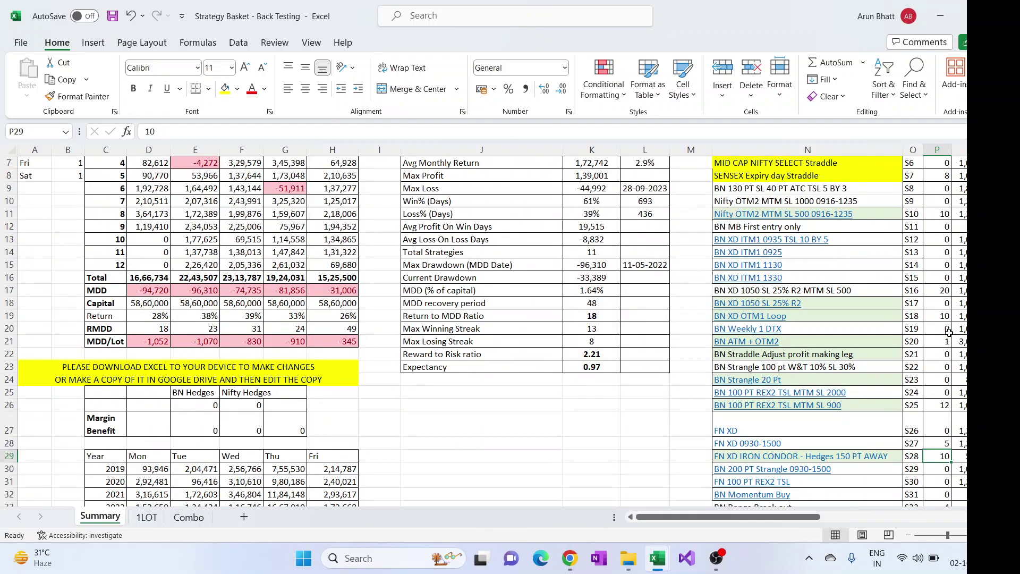
{"action": "left_click", "coordinate": [941, 288]}
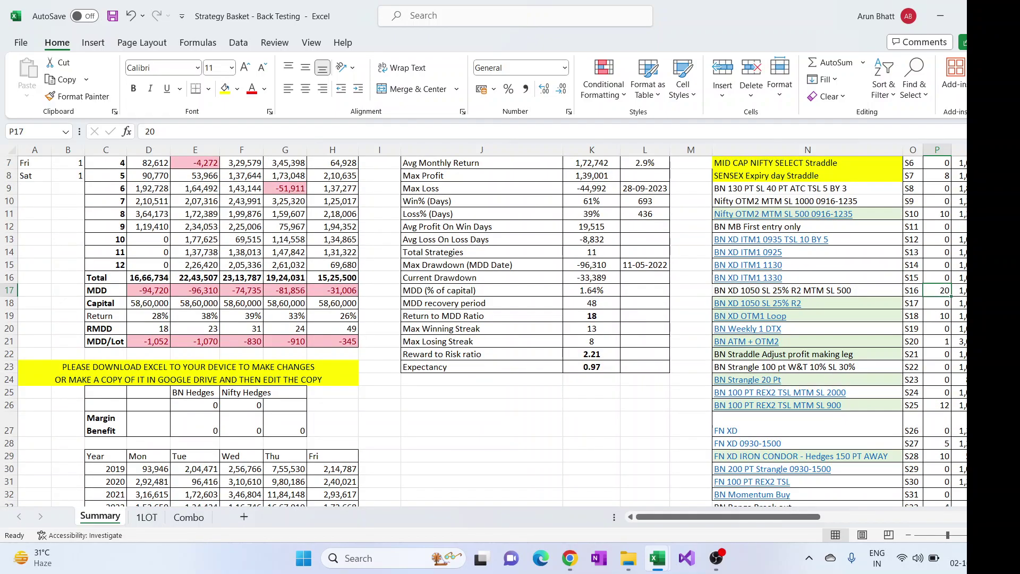
{"action": "type", "text": "10"}
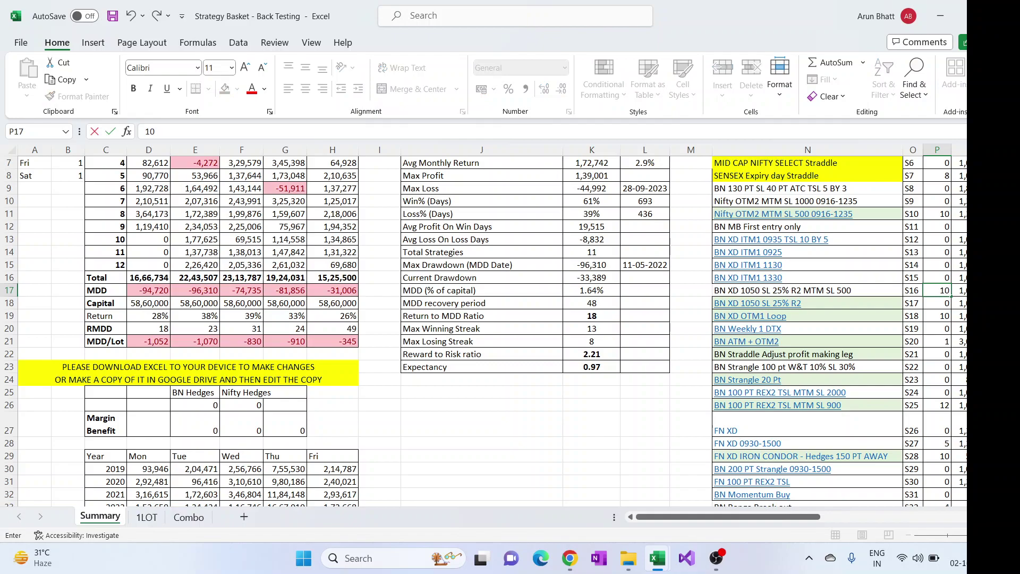
{"action": "key", "text": "Tab"}
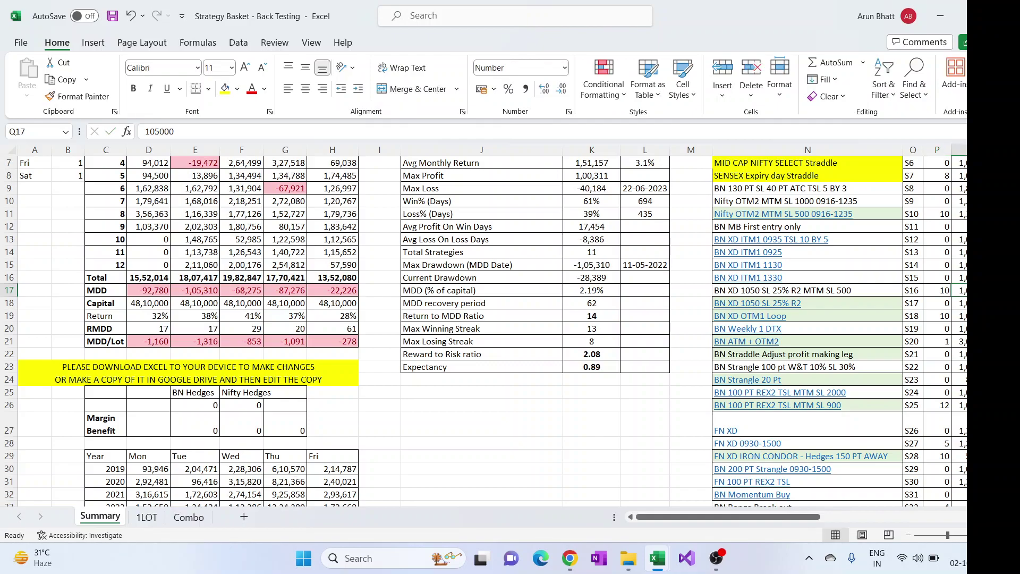
Compare the basket's recalculated profit and drawdown figures, and restore the S16 lot count to 20.
{"action": "left_click", "coordinate": [938, 290]}
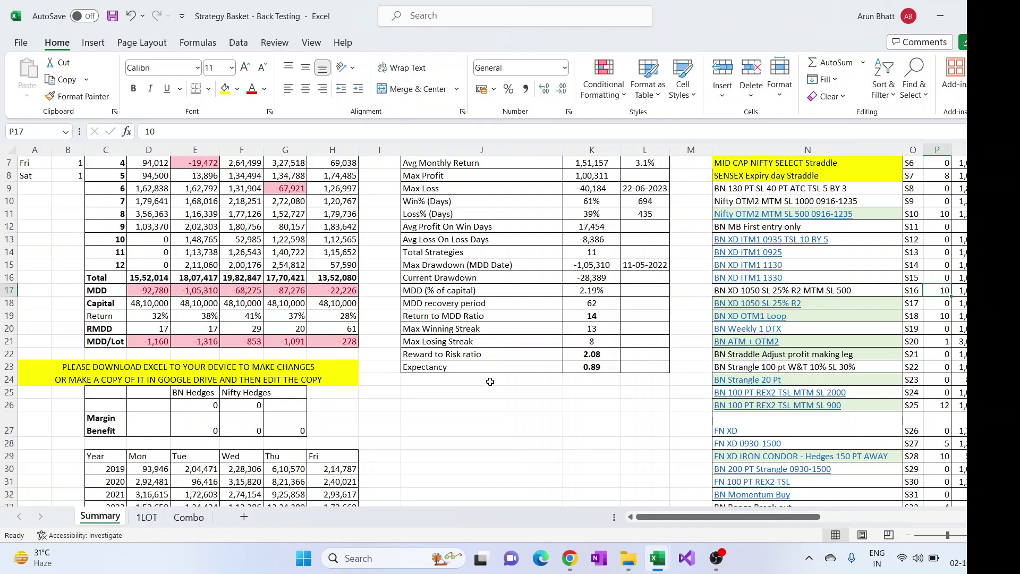
{"action": "scroll", "coordinate": [953, 357], "scroll_direction": "up", "scroll_amount": 1}
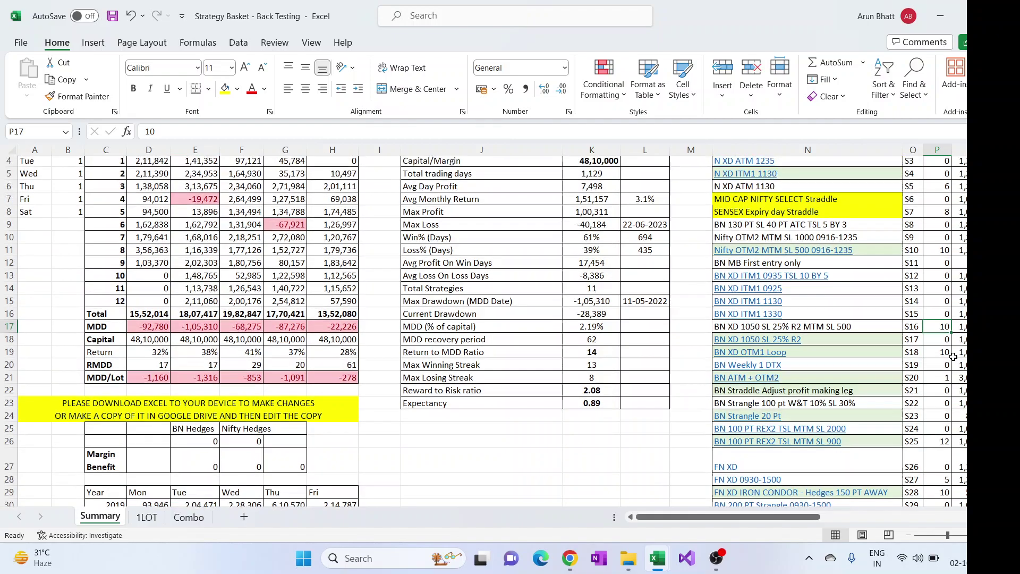
{"action": "scroll", "coordinate": [953, 356], "scroll_direction": "up", "scroll_amount": 1}
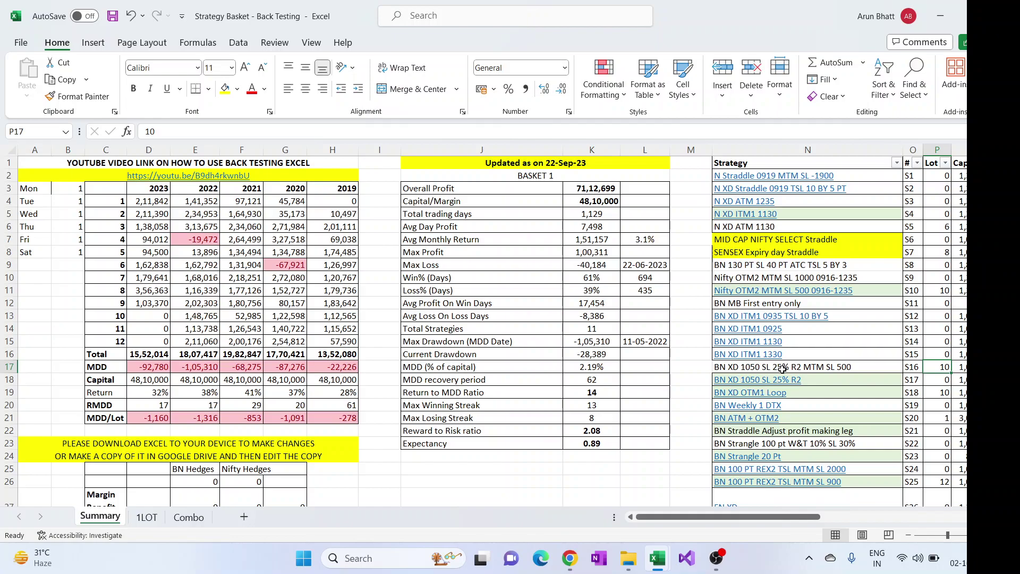
{"action": "type", "text": "20"}
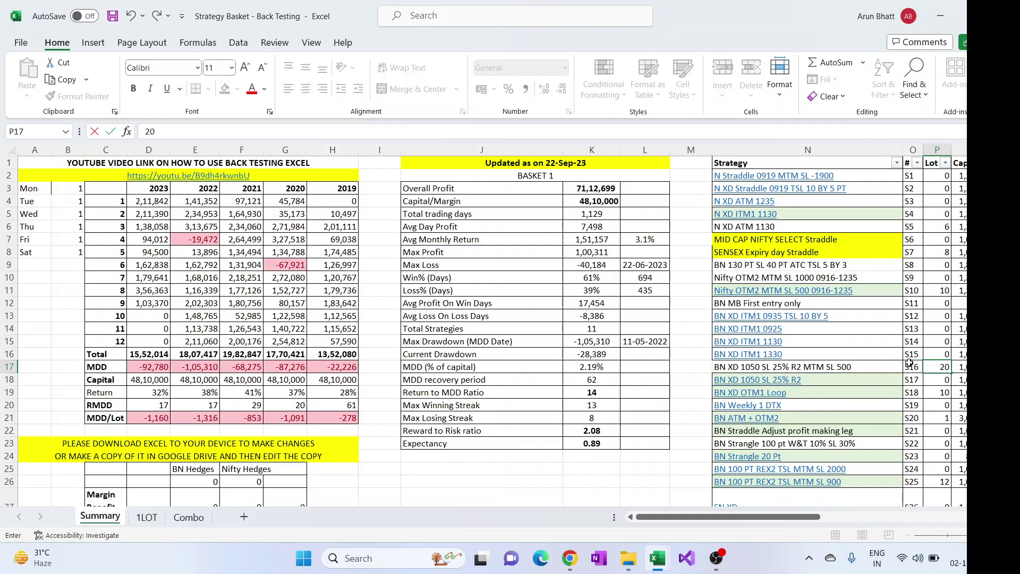
{"action": "key", "text": "Tab"}
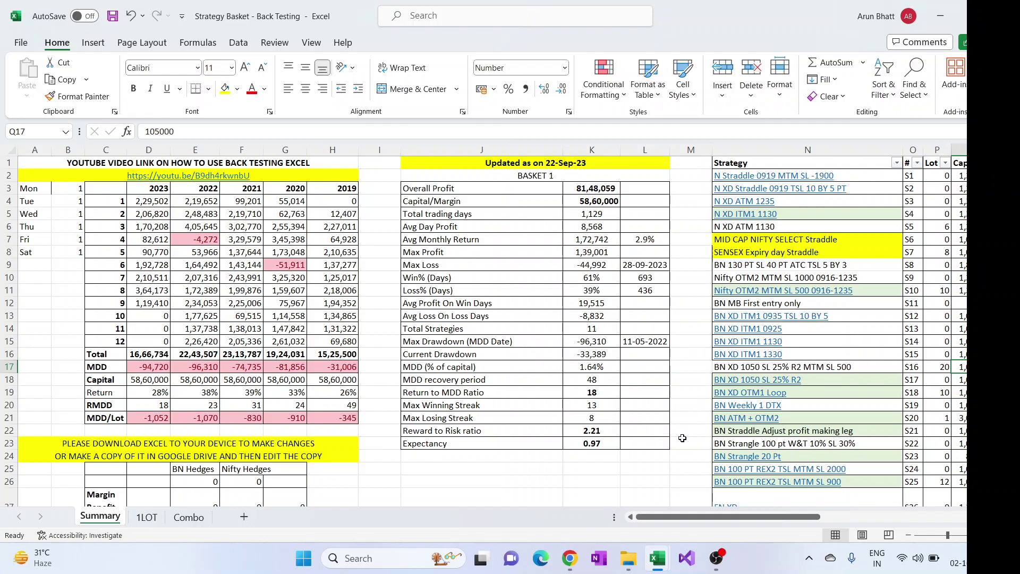
Check the lot counts of S16 and SENSEX Expiry day Straddle, and return to the Strategy Monthly PnL workbook.
{"action": "left_click", "coordinate": [939, 368]}
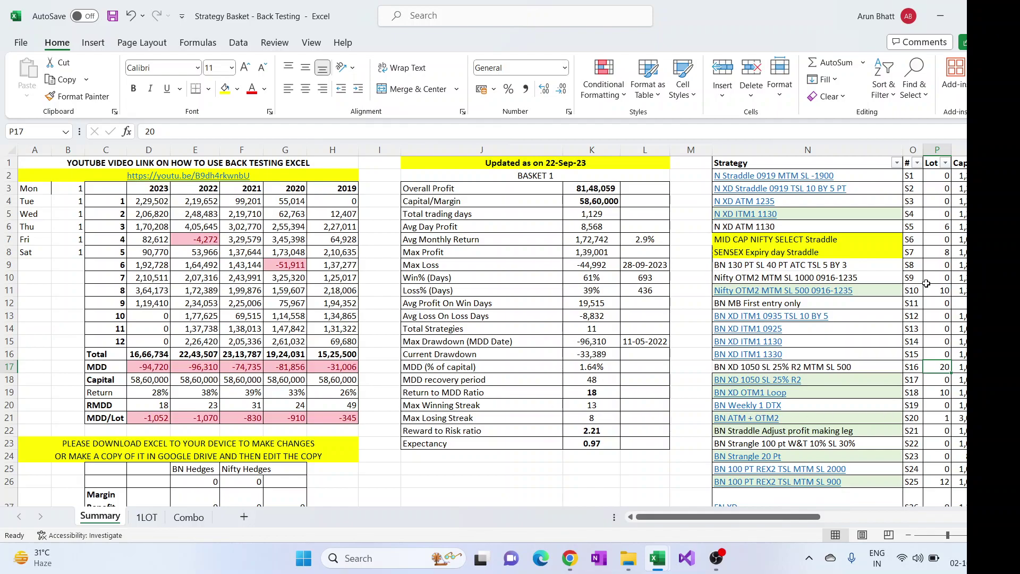
{"action": "left_click", "coordinate": [885, 257]}
{"action": "left_click", "coordinate": [939, 251]}
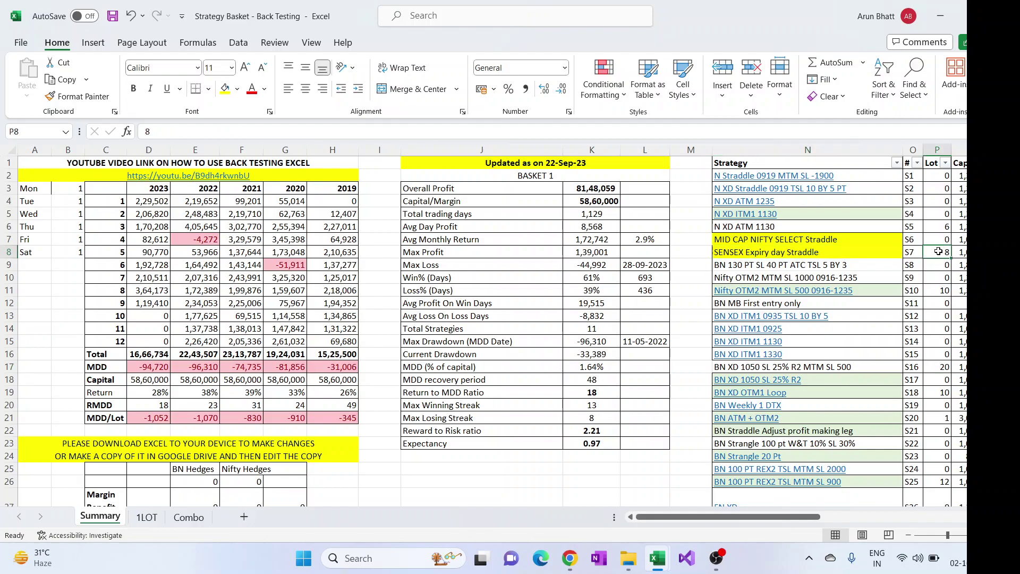
{"action": "left_click", "coordinate": [880, 254]}
{"action": "left_click", "coordinate": [935, 255]}
{"action": "key", "text": "alt+Tab"}
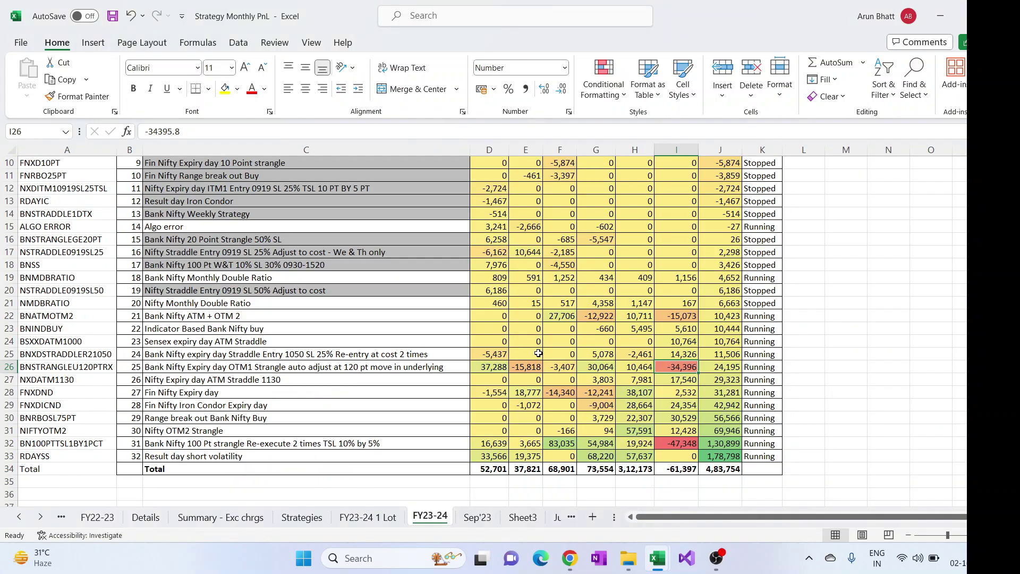